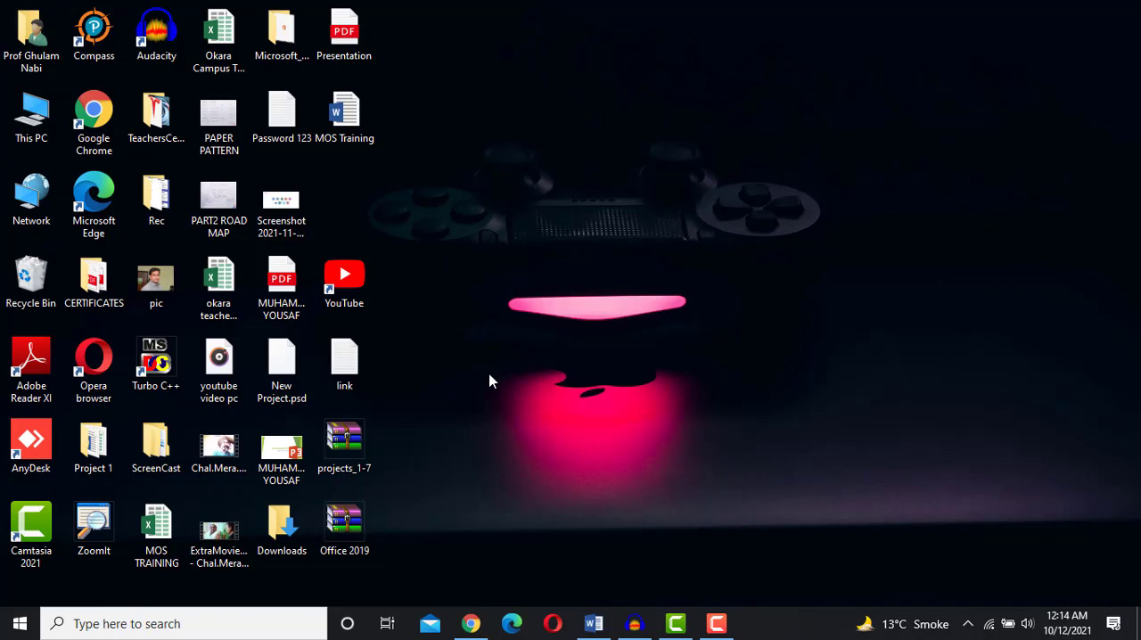
- Open the browser and review the 'Navigate within documents' skills listed in the MO-100 skills PDF
{"action": "left_click", "coordinate": [471, 624]}
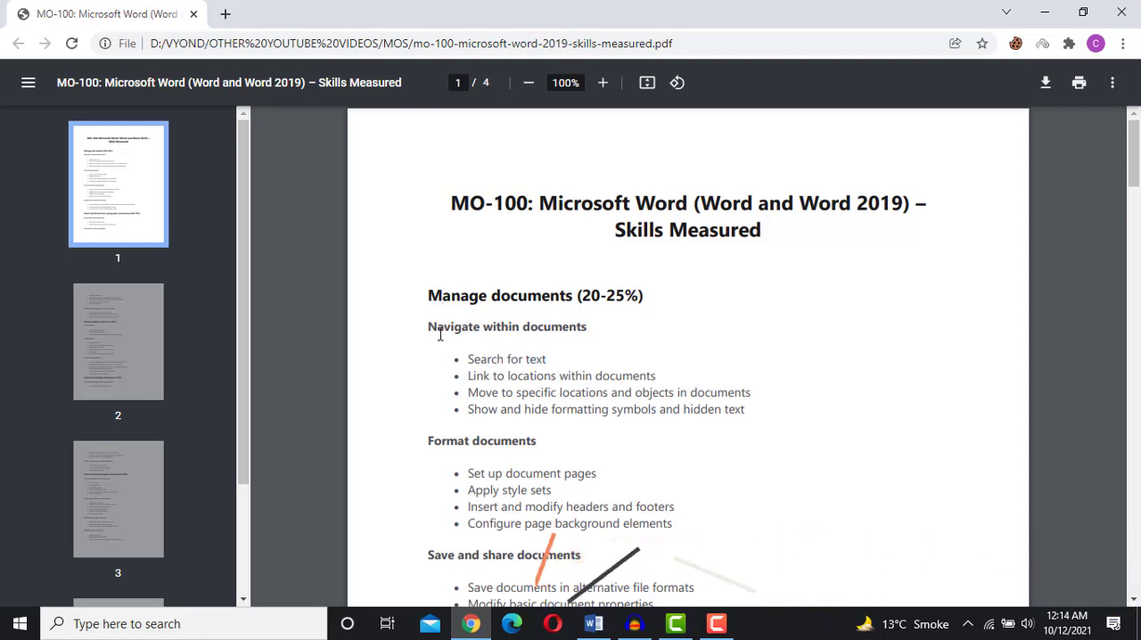
{"action": "left_click_drag", "start_coordinate": [440, 334], "coordinate": [593, 334]}
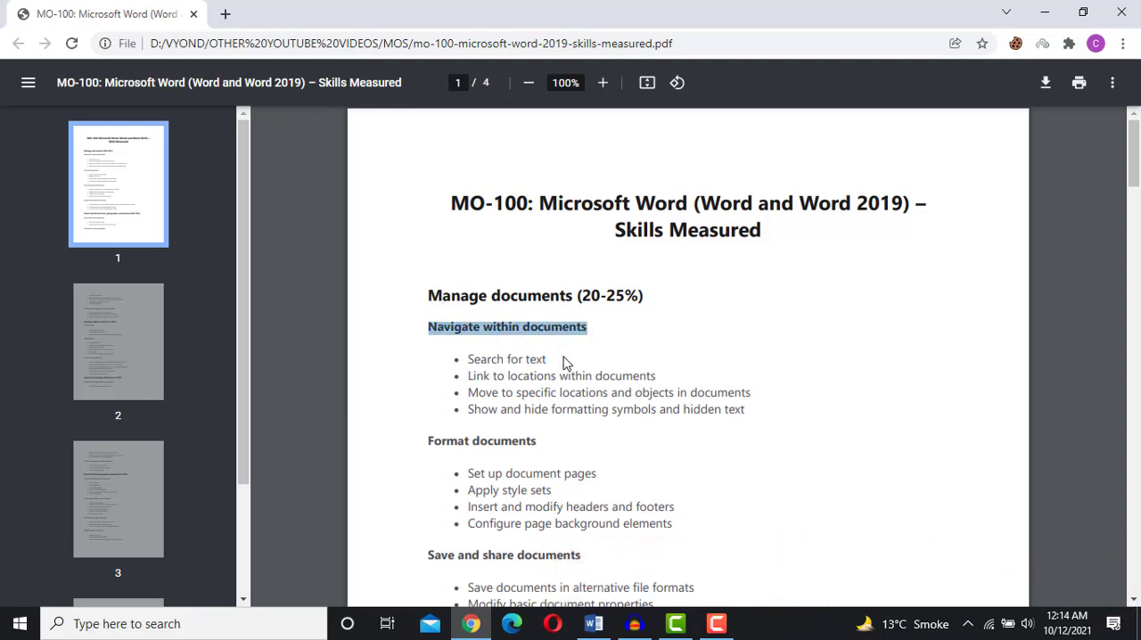
{"action": "left_click_drag", "start_coordinate": [468, 362], "coordinate": [746, 410]}
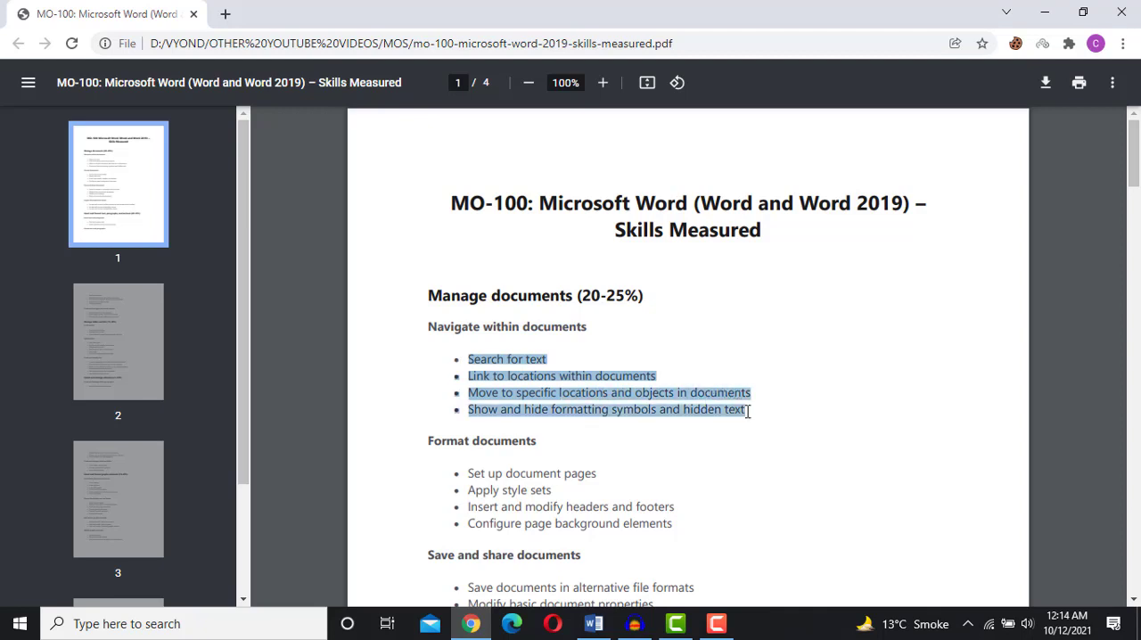
{"action": "left_click", "coordinate": [549, 355]}
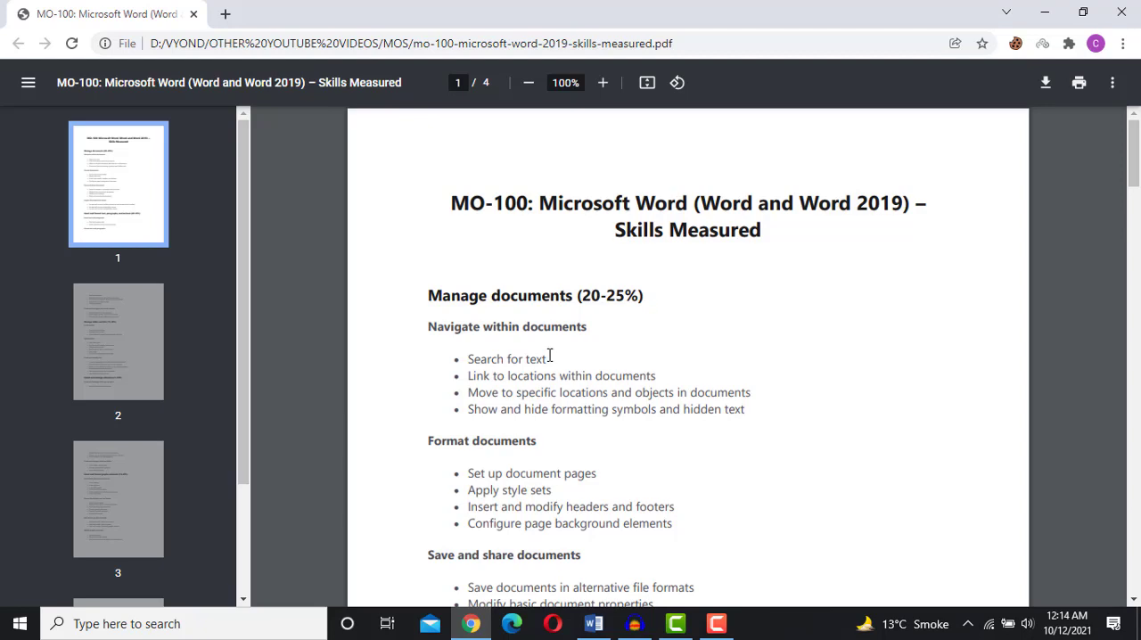
- Switch to the Project 4-Essay document in Word and show the Home ribbon at the document's start
{"action": "left_click", "coordinate": [593, 623]}
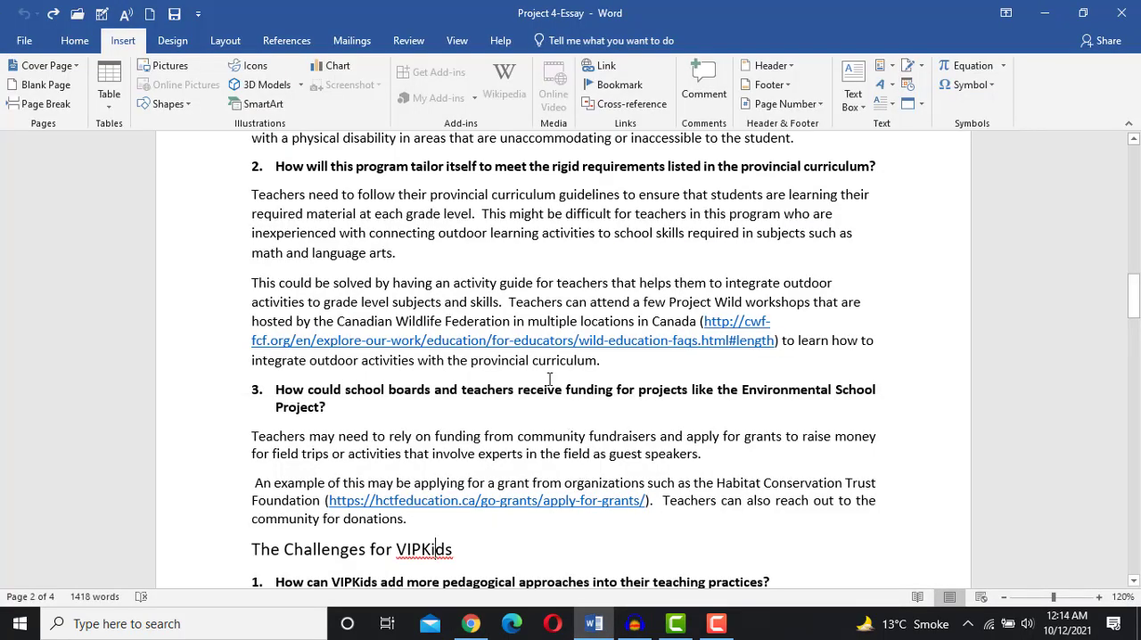
{"action": "scroll", "coordinate": [549, 379], "scroll_direction": "up", "scroll_amount": 15}
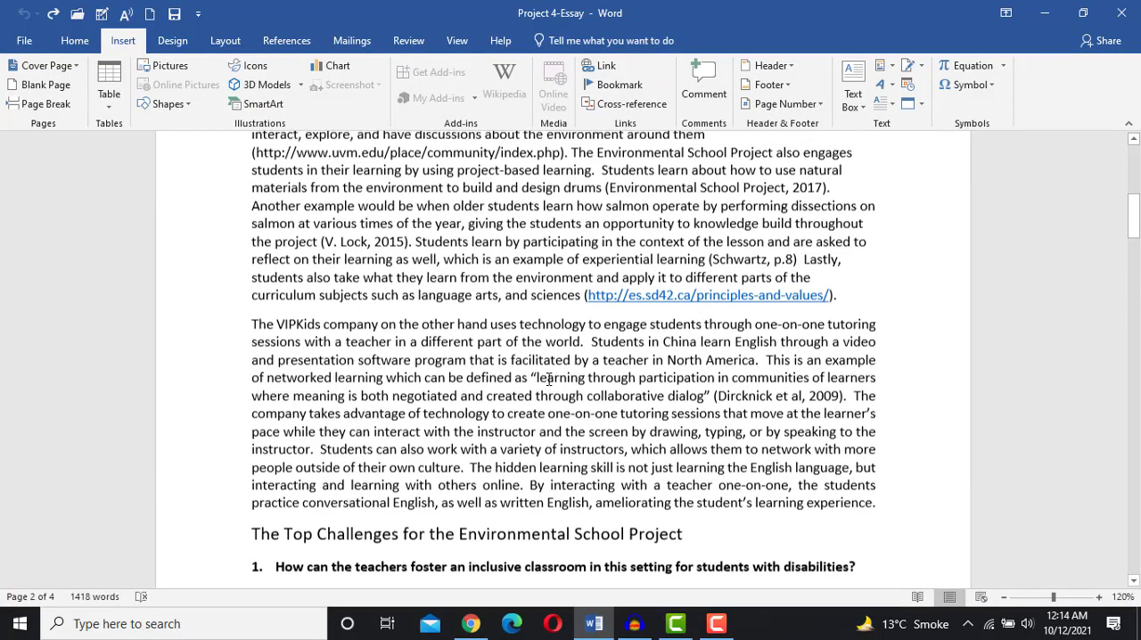
{"action": "scroll", "coordinate": [550, 379], "scroll_direction": "up", "scroll_amount": 5}
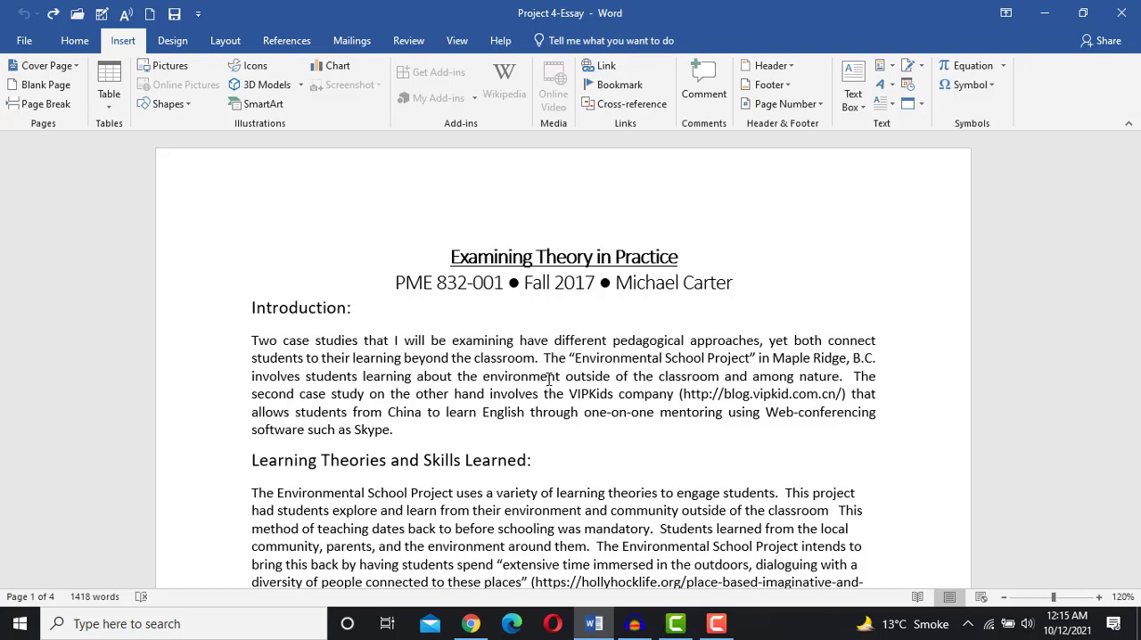
{"action": "left_click", "coordinate": [75, 41]}
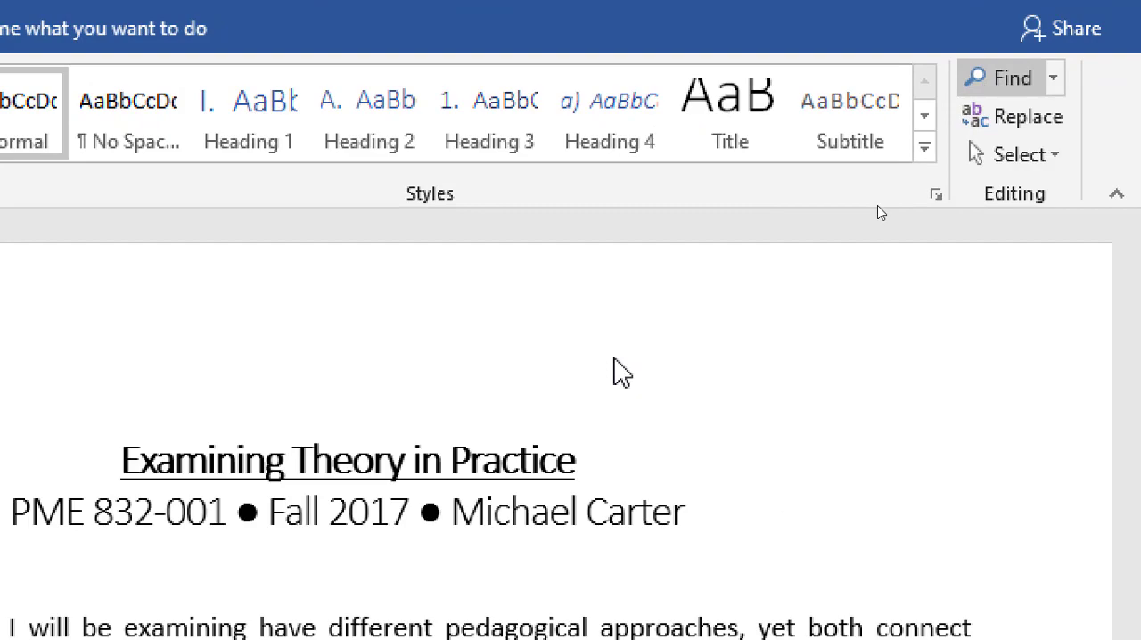
- Clear the previous Navigation pane search and search the document for "teacher"
{"action": "scroll", "coordinate": [615, 358], "scroll_direction": "down", "scroll_amount": 20}
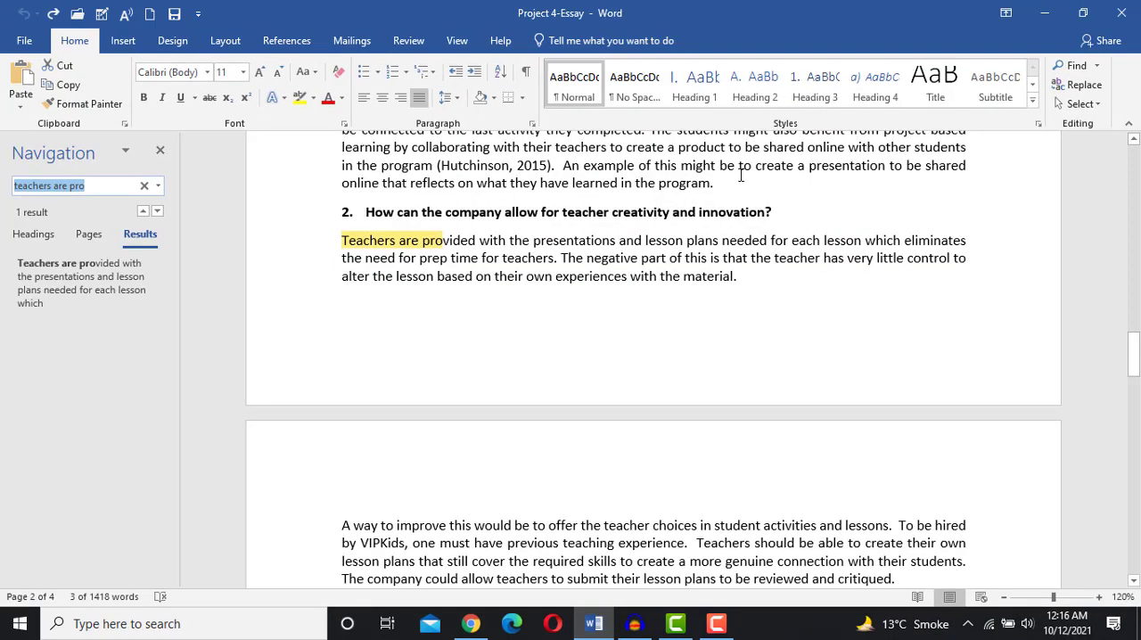
{"action": "left_click", "coordinate": [143, 185]}
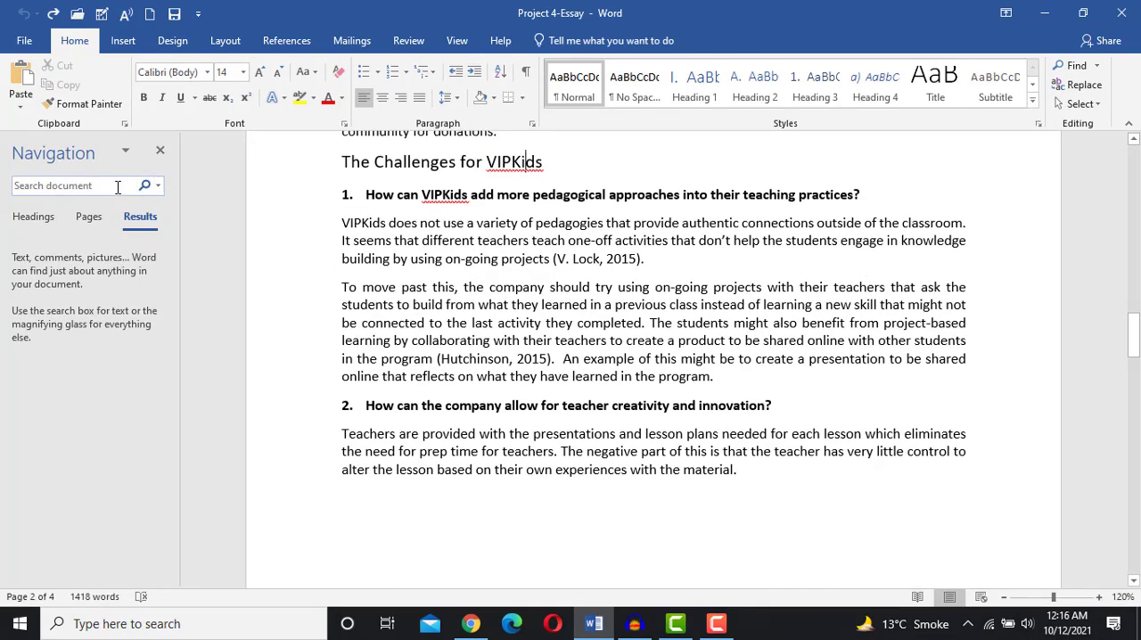
{"action": "left_click", "coordinate": [117, 187]}
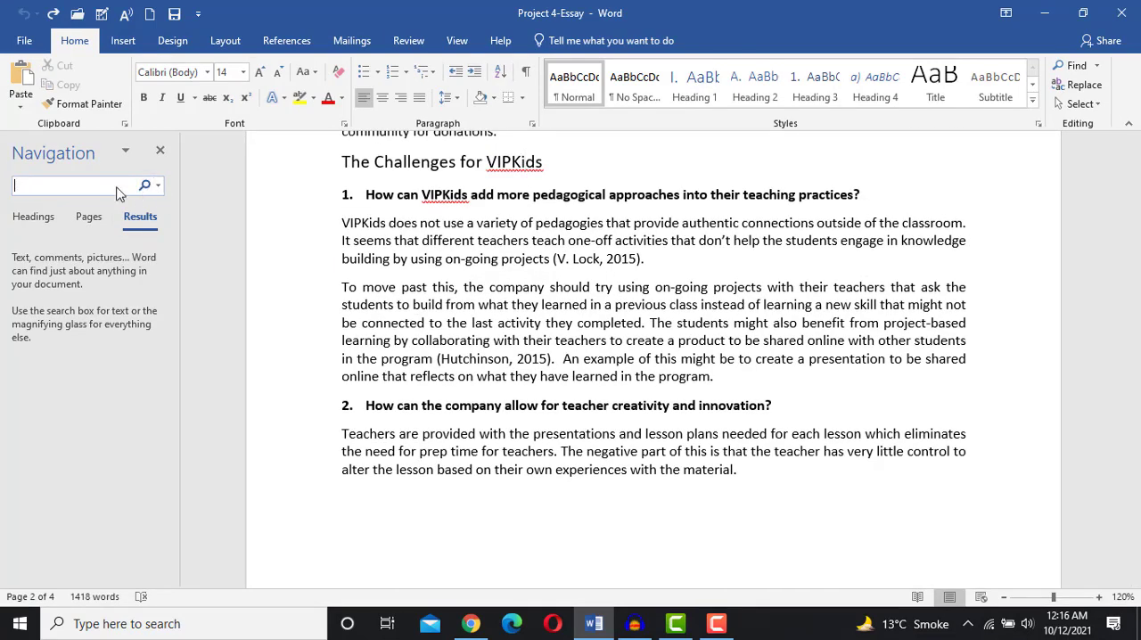
{"action": "type", "text": "teacher"}
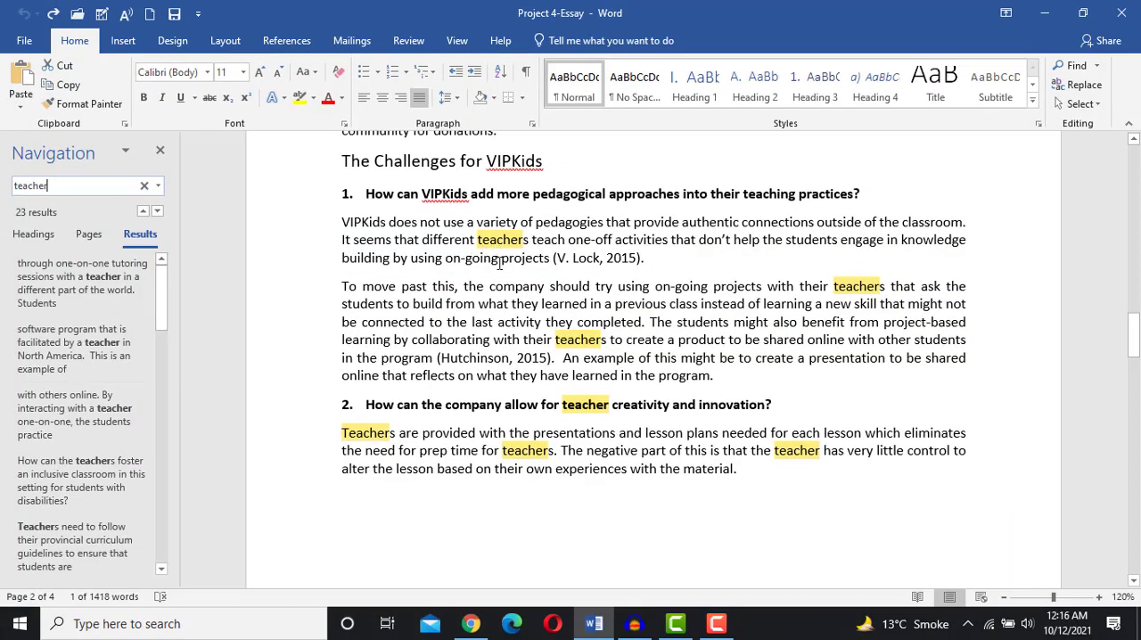
- Browse the highlighted "teacher" matches in the essay, then close the Navigation pane
{"action": "scroll", "coordinate": [500, 264], "scroll_direction": "up", "scroll_amount": 15}
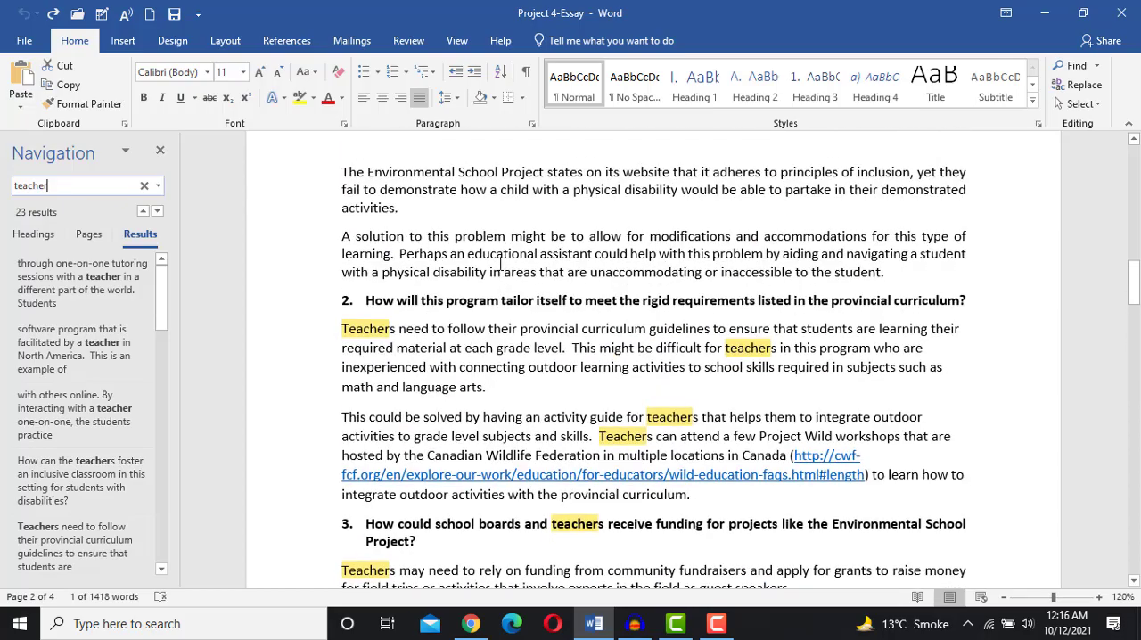
{"action": "scroll", "coordinate": [500, 265], "scroll_direction": "up", "scroll_amount": 8}
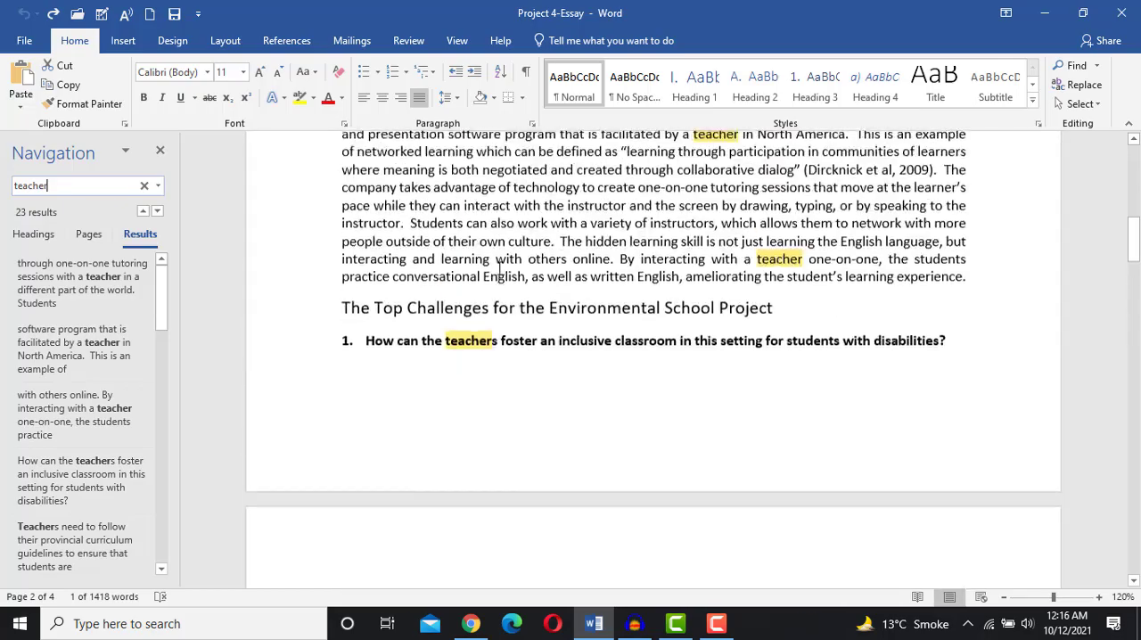
{"action": "scroll", "coordinate": [500, 264], "scroll_direction": "up", "scroll_amount": 10}
{"action": "scroll", "coordinate": [500, 265], "scroll_direction": "down", "scroll_amount": 5}
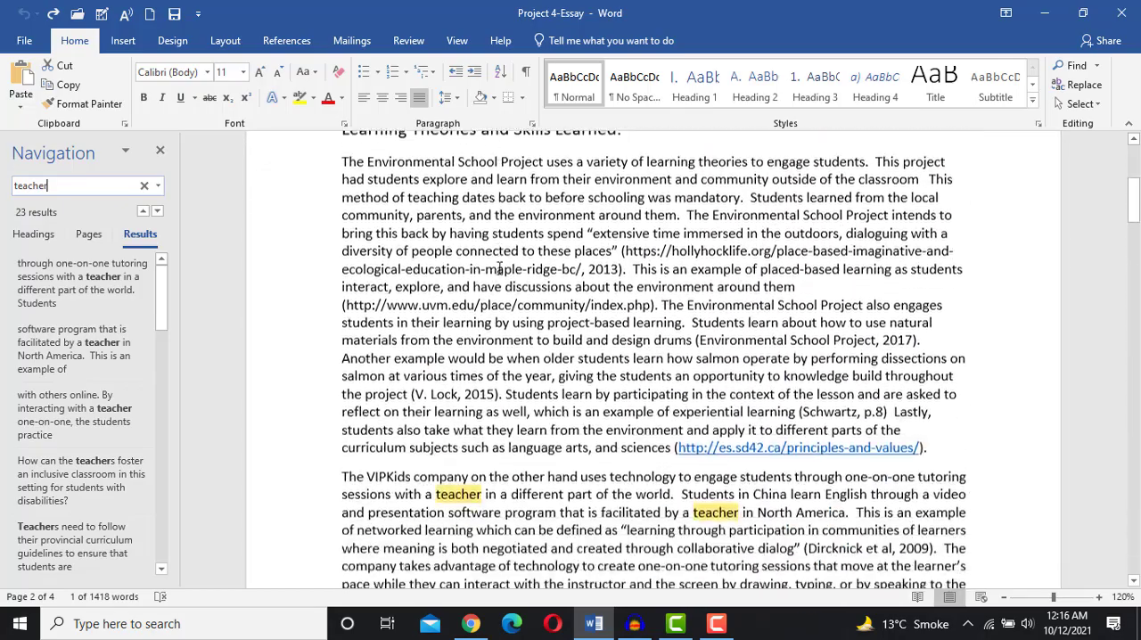
{"action": "scroll", "coordinate": [499, 268], "scroll_direction": "down", "scroll_amount": 12}
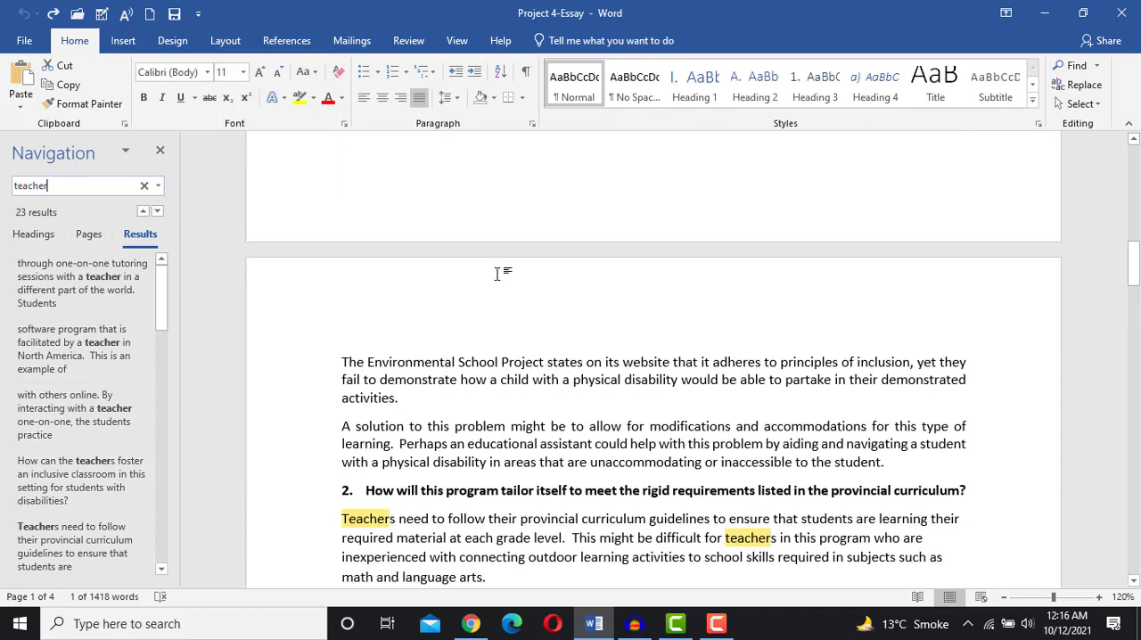
{"action": "scroll", "coordinate": [499, 272], "scroll_direction": "down", "scroll_amount": 1}
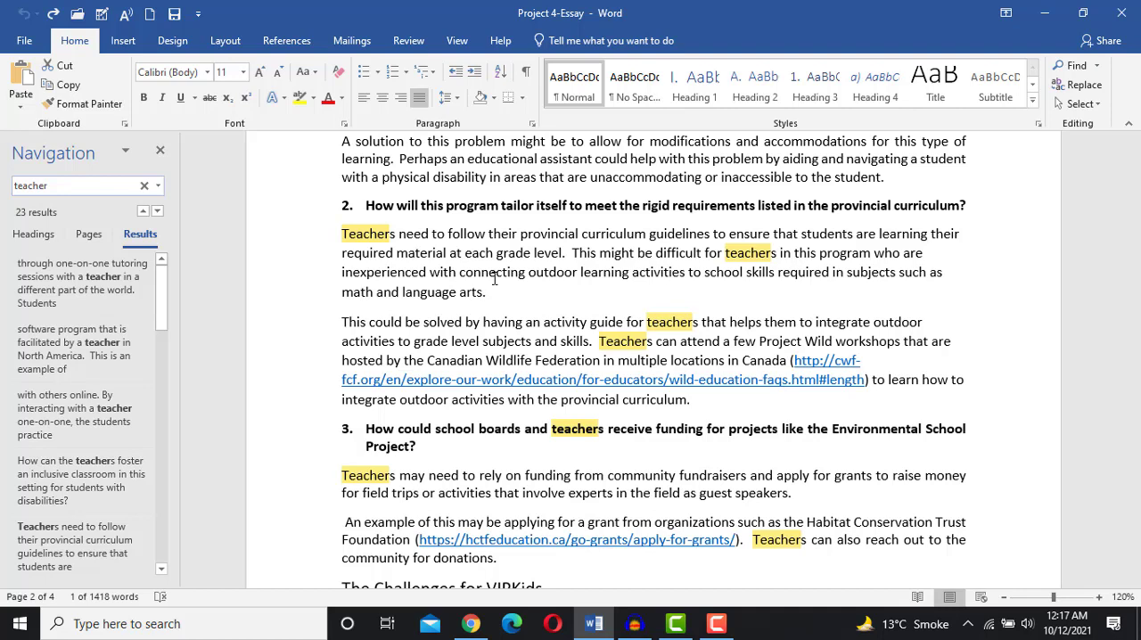
{"action": "left_click", "coordinate": [161, 150]}
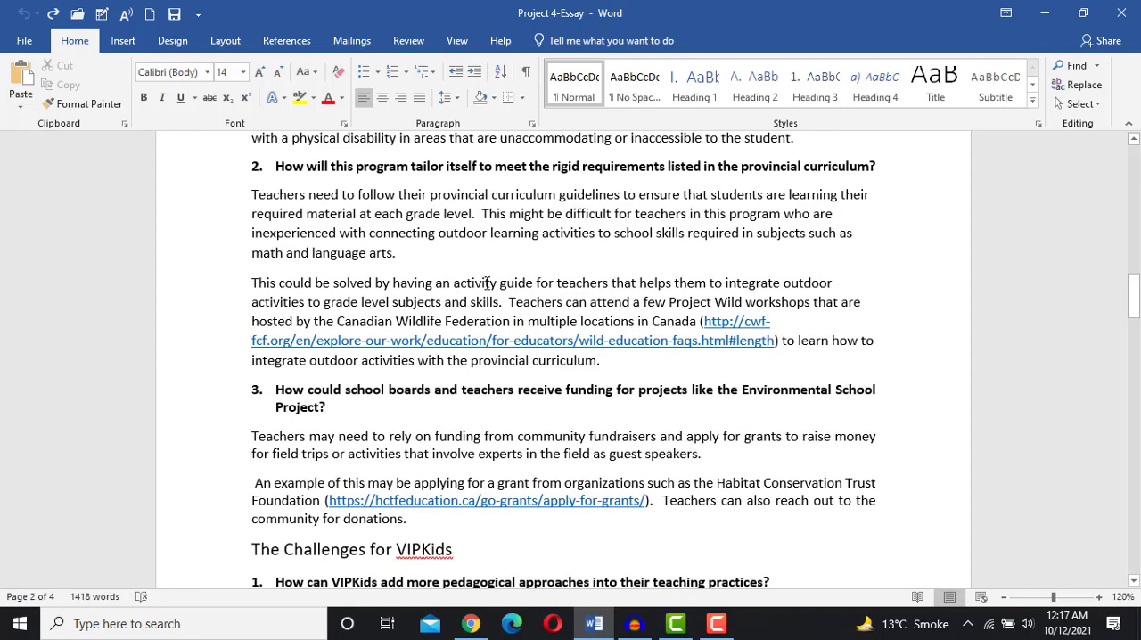
- Scroll through the remaining essay pages down to the references and back
{"action": "scroll", "coordinate": [488, 267], "scroll_direction": "down", "scroll_amount": 6}
{"action": "scroll", "coordinate": [486, 311], "scroll_direction": "down", "scroll_amount": 10}
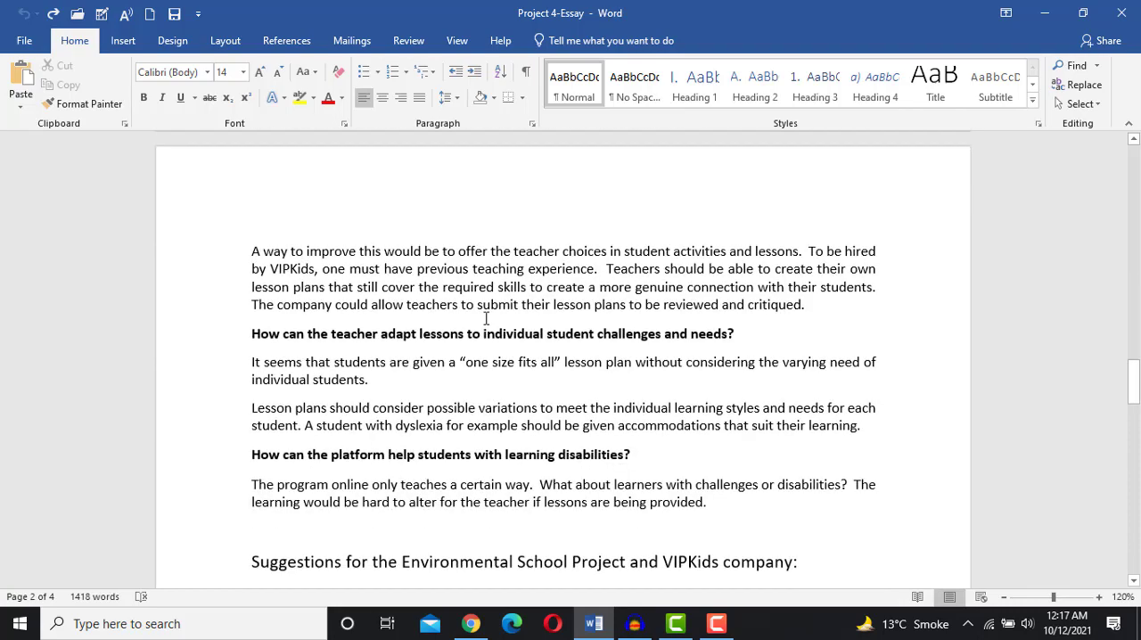
{"action": "scroll", "coordinate": [487, 322], "scroll_direction": "down", "scroll_amount": 5}
{"action": "scroll", "coordinate": [487, 322], "scroll_direction": "down", "scroll_amount": 20}
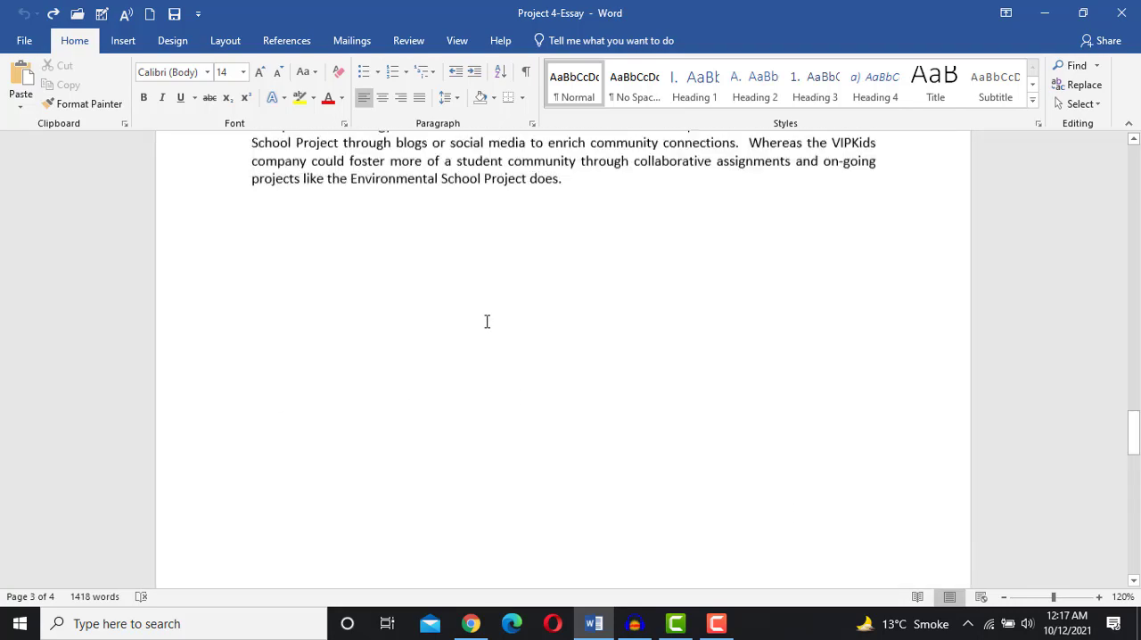
{"action": "scroll", "coordinate": [487, 327], "scroll_direction": "down", "scroll_amount": 4}
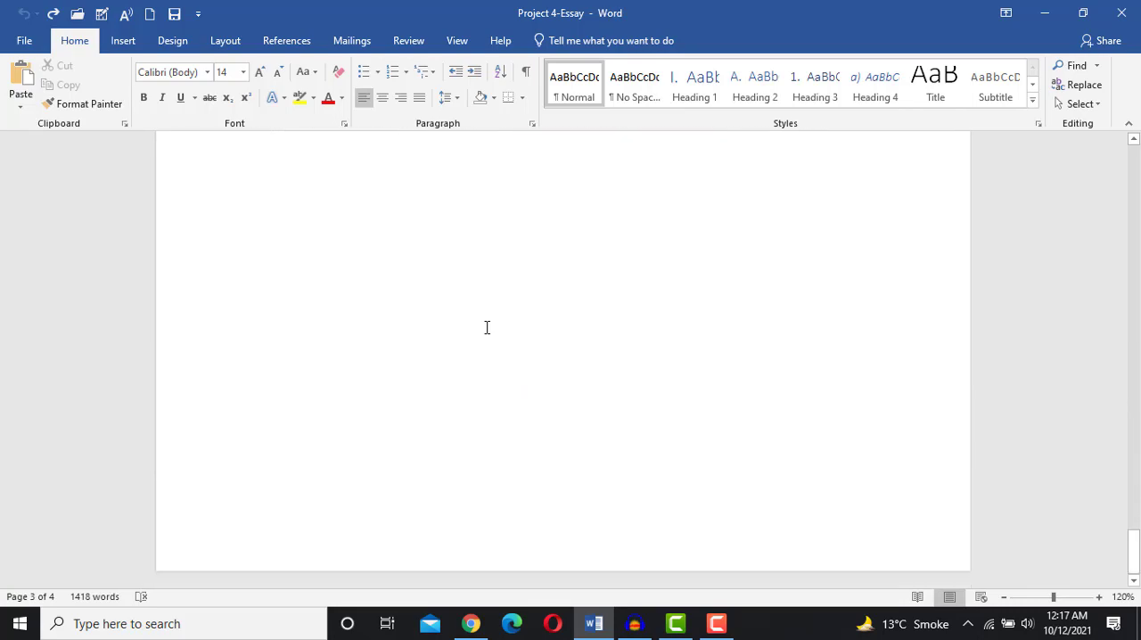
{"action": "scroll", "coordinate": [486, 327], "scroll_direction": "up", "scroll_amount": 4}
{"action": "scroll", "coordinate": [486, 327], "scroll_direction": "down", "scroll_amount": 8}
{"action": "scroll", "coordinate": [487, 327], "scroll_direction": "up", "scroll_amount": 6}
{"action": "scroll", "coordinate": [487, 328], "scroll_direction": "up", "scroll_amount": 6}
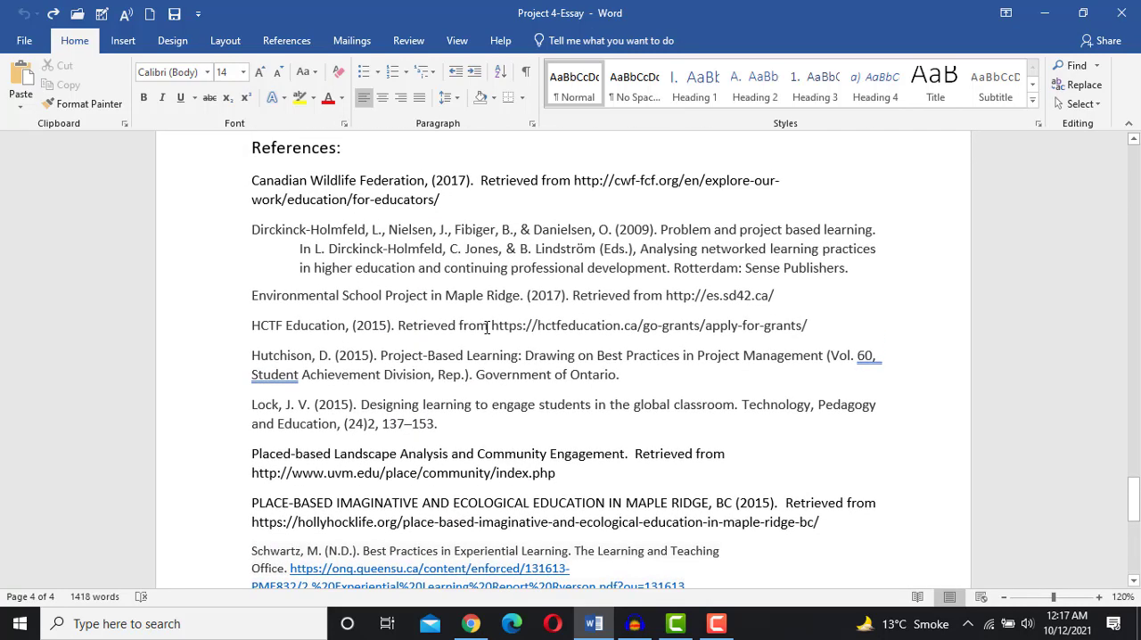
{"action": "scroll", "coordinate": [487, 327], "scroll_direction": "up", "scroll_amount": 6}
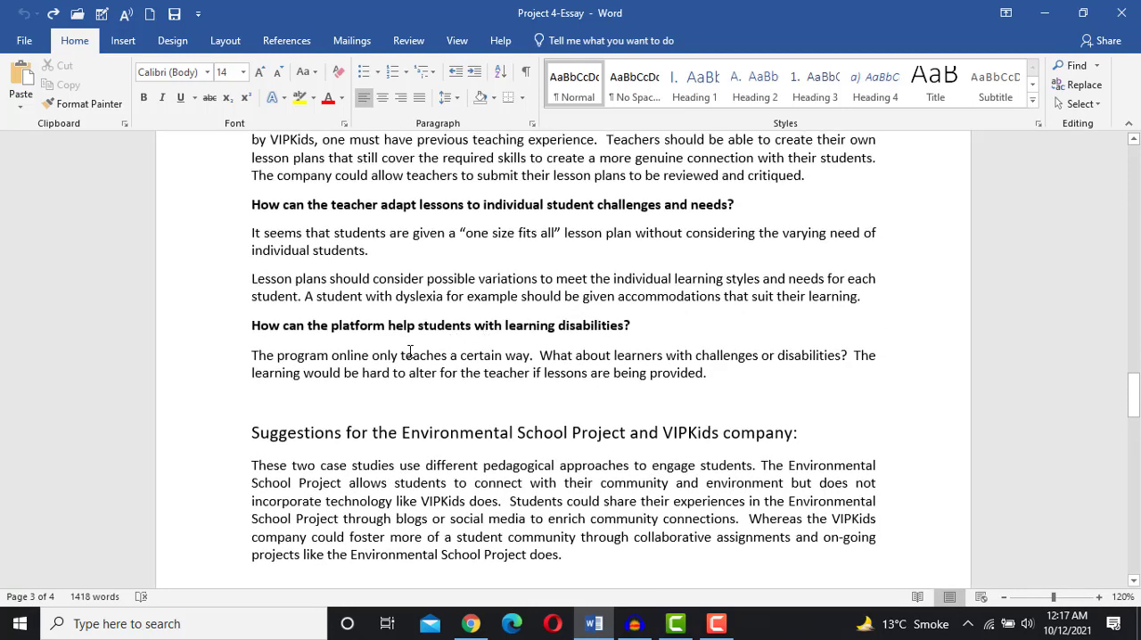
{"action": "scroll", "coordinate": [328, 367], "scroll_direction": "up", "scroll_amount": 2}
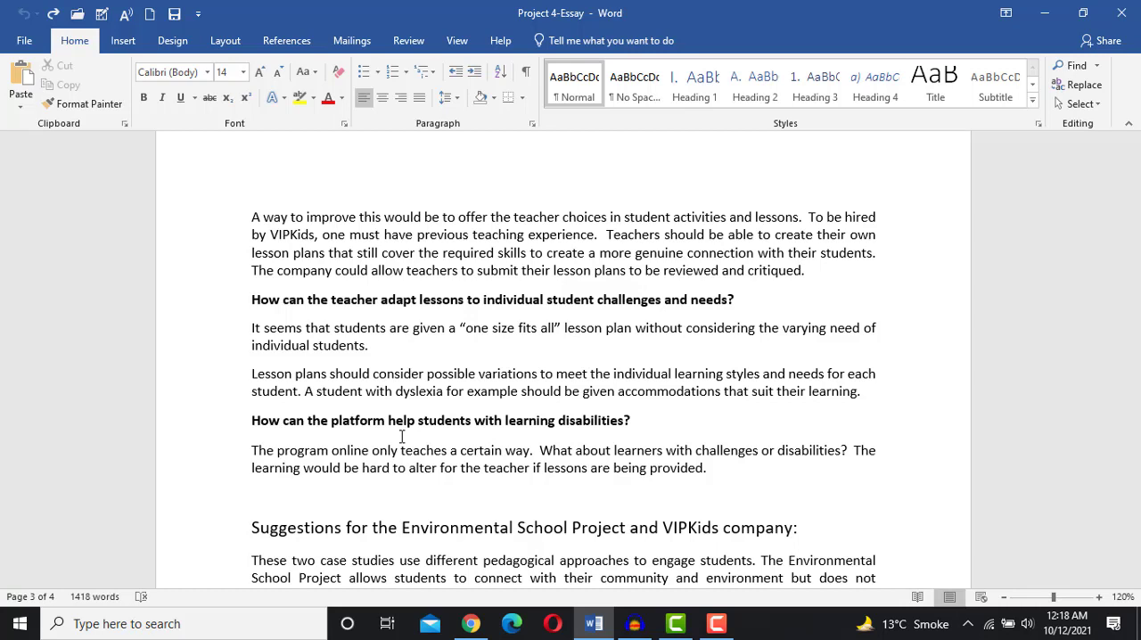
{"action": "scroll", "coordinate": [466, 352], "scroll_direction": "up", "scroll_amount": 10}
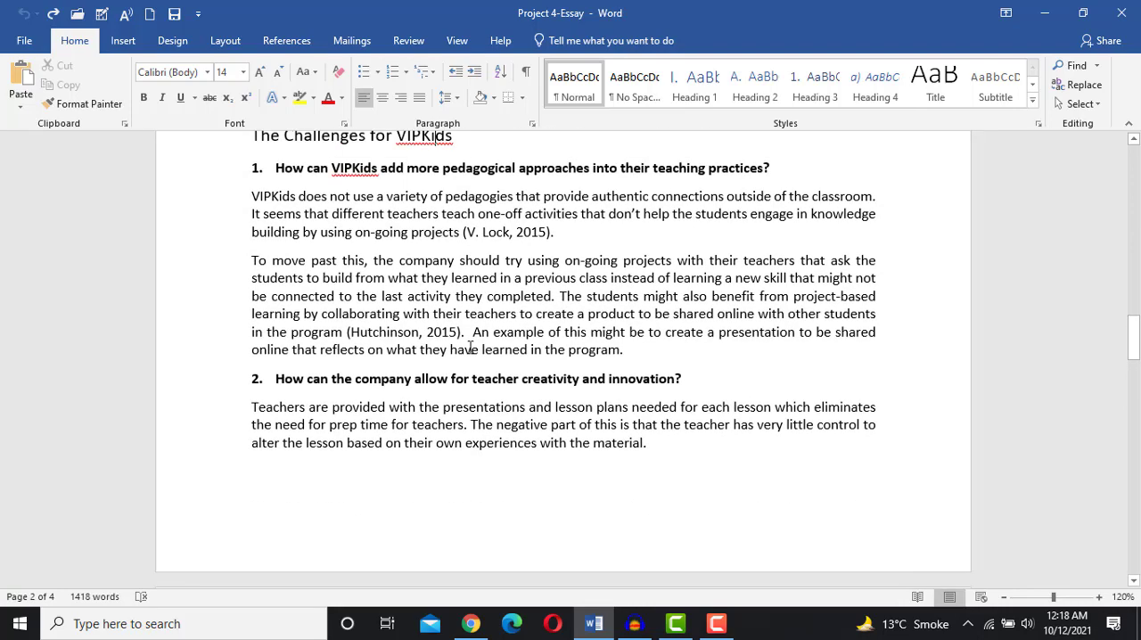
{"action": "scroll", "coordinate": [470, 350], "scroll_direction": "up", "scroll_amount": 3}
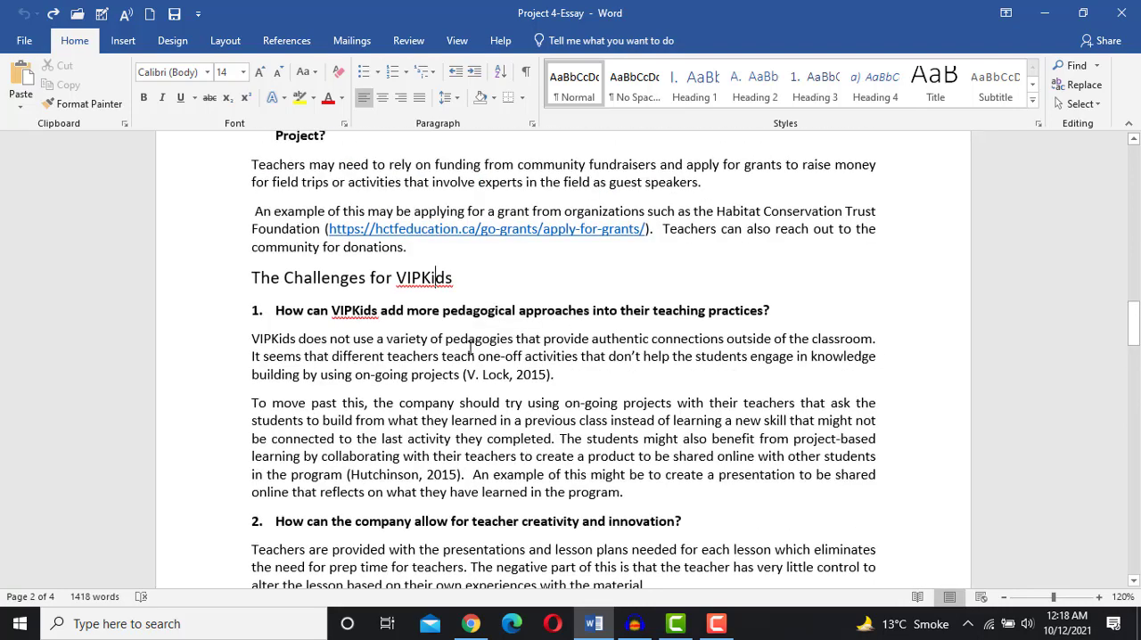
{"action": "scroll", "coordinate": [470, 350], "scroll_direction": "down", "scroll_amount": 13}
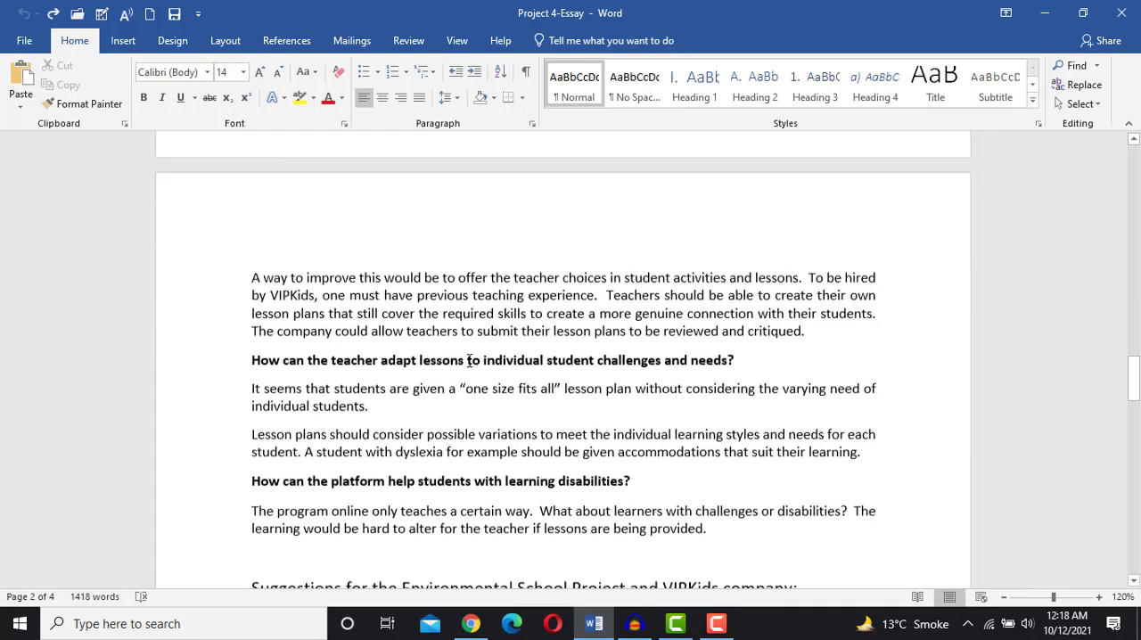
{"action": "scroll", "coordinate": [470, 360], "scroll_direction": "down", "scroll_amount": 4}
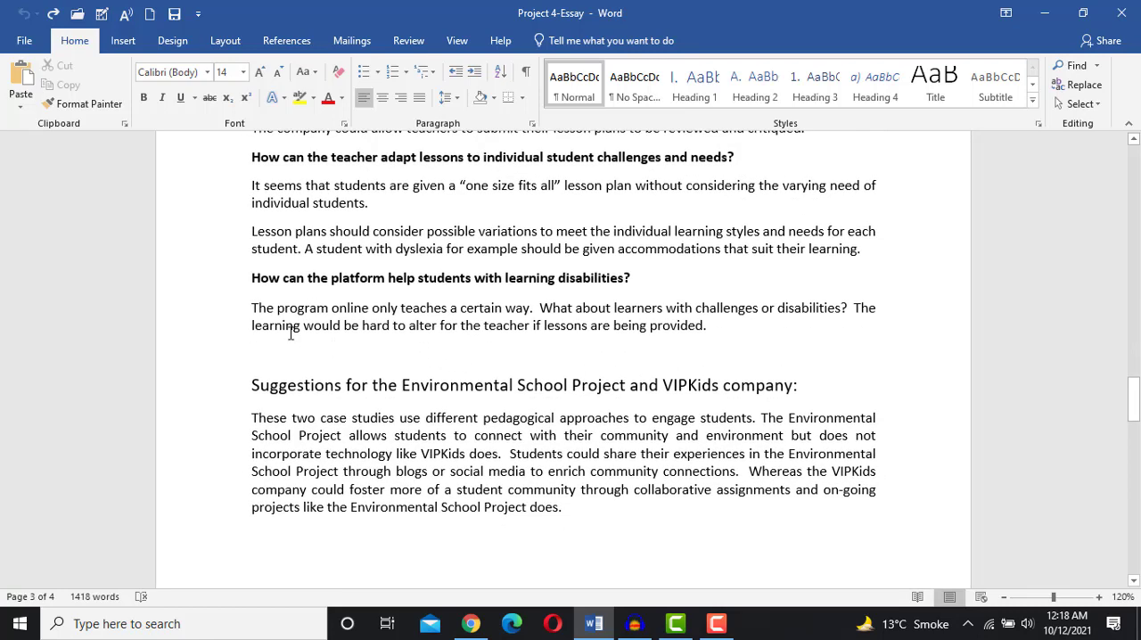
{"action": "scroll", "coordinate": [382, 306], "scroll_direction": "up", "scroll_amount": 11}
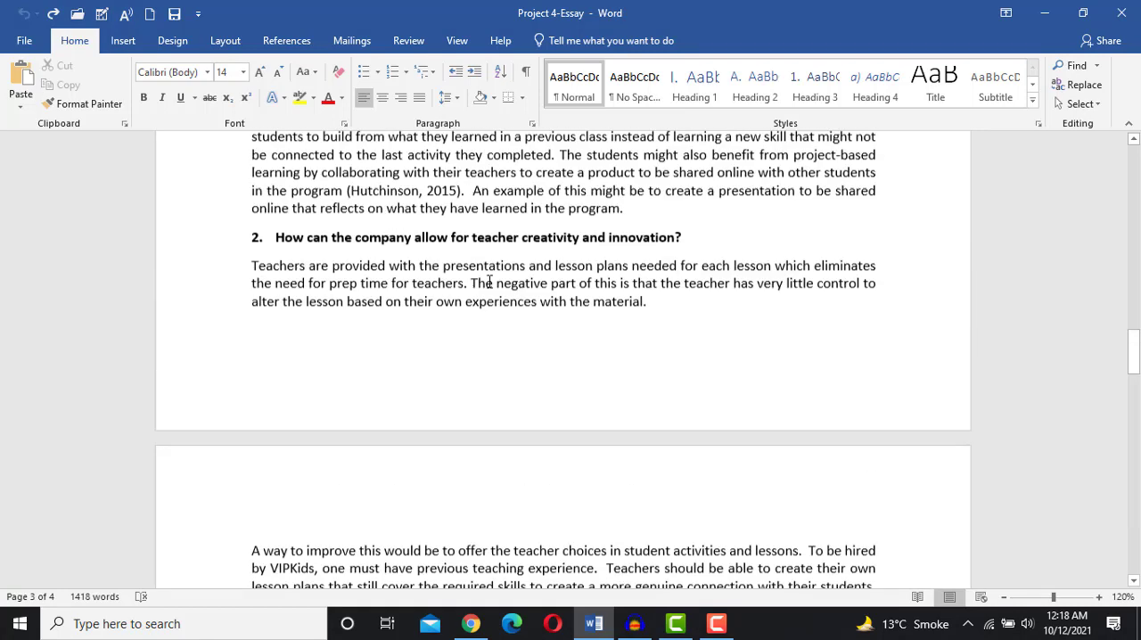
- Open Find, search the document for "teacher", then clear the search
{"action": "left_click", "coordinate": [1069, 71]}
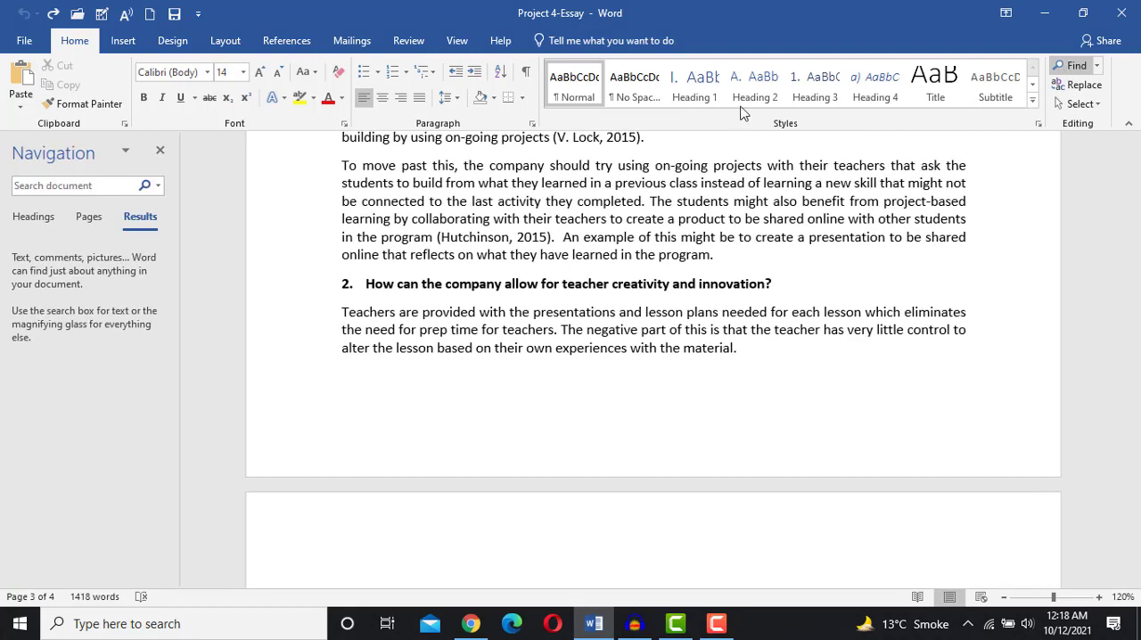
{"action": "type", "text": "teacher"}
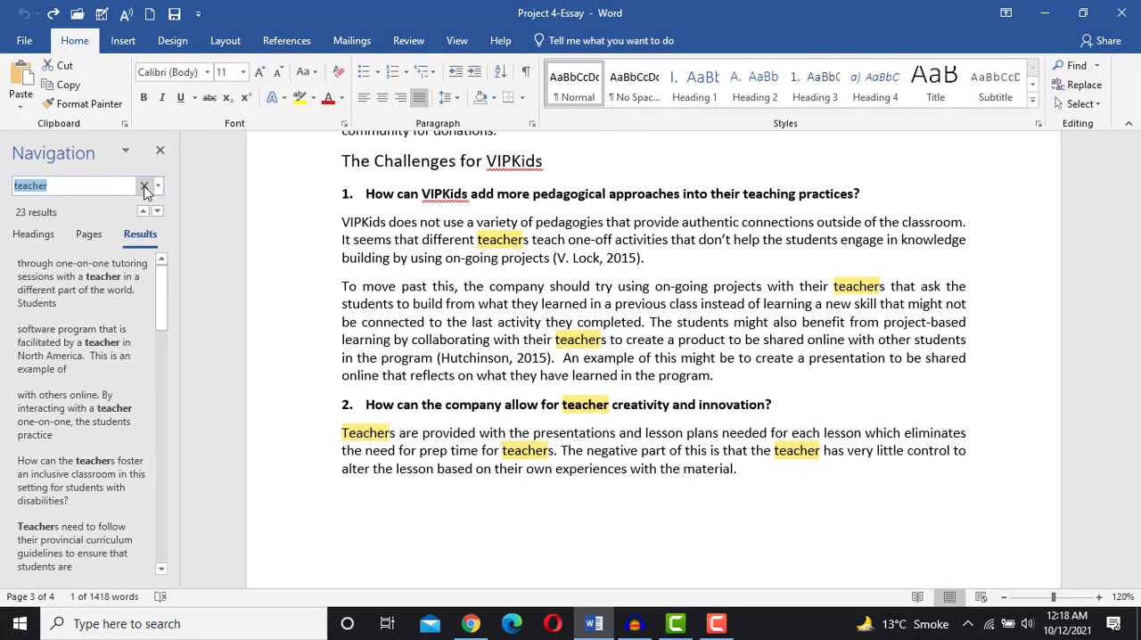
{"action": "left_click", "coordinate": [143, 185]}
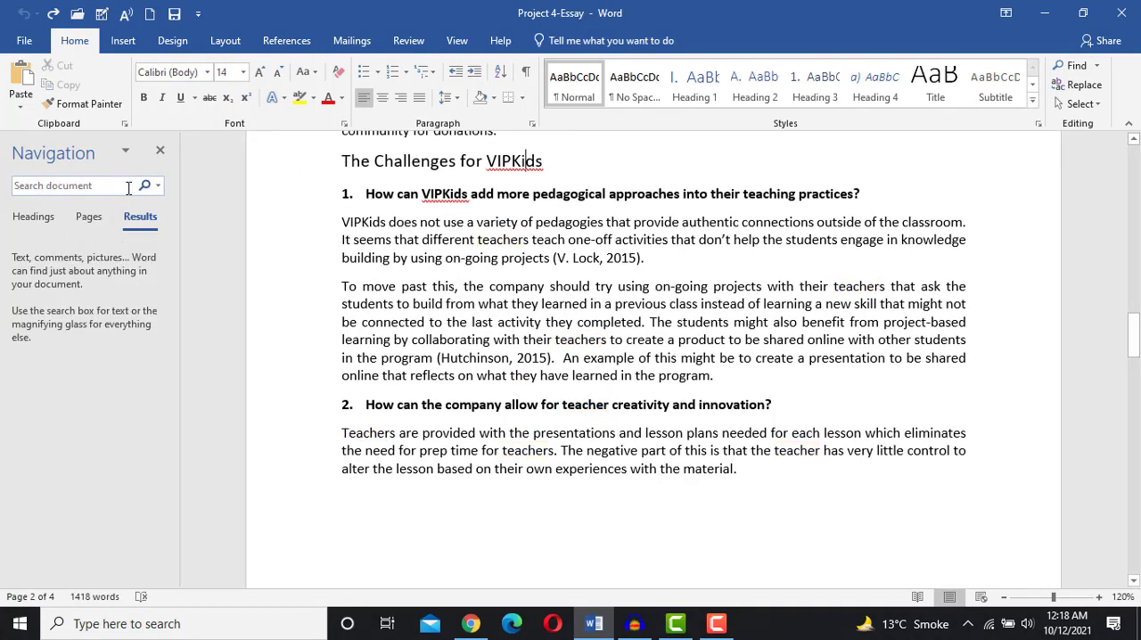
- Search the document for the phrase "the program online" in the Navigation pane
{"action": "scroll", "coordinate": [404, 291], "scroll_direction": "down", "scroll_amount": 5}
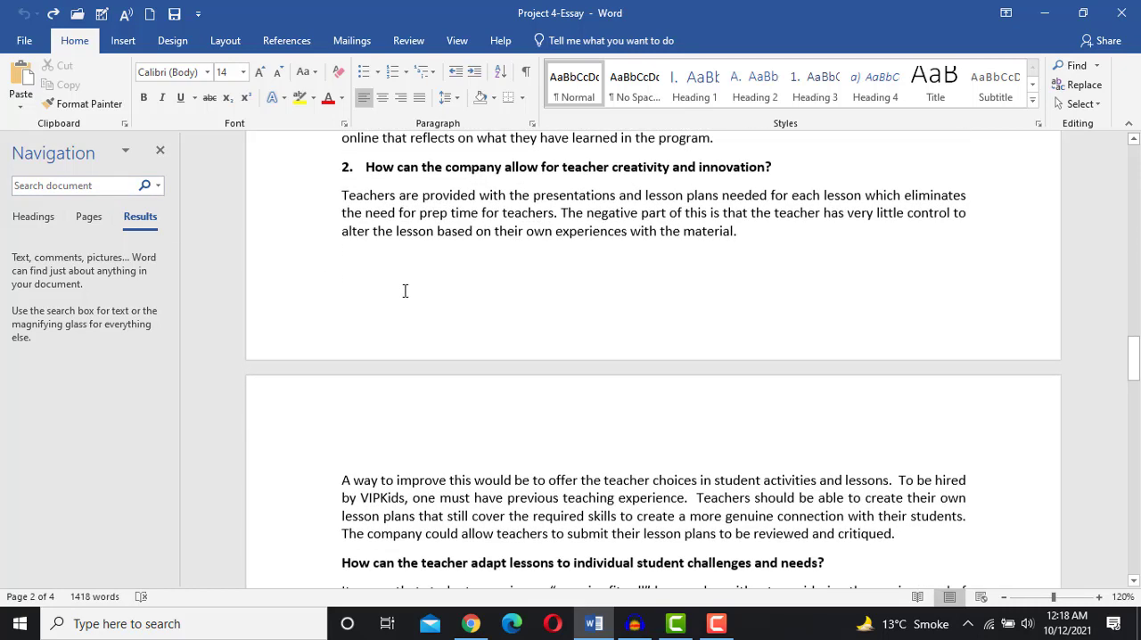
{"action": "scroll", "coordinate": [405, 291], "scroll_direction": "down", "scroll_amount": 9}
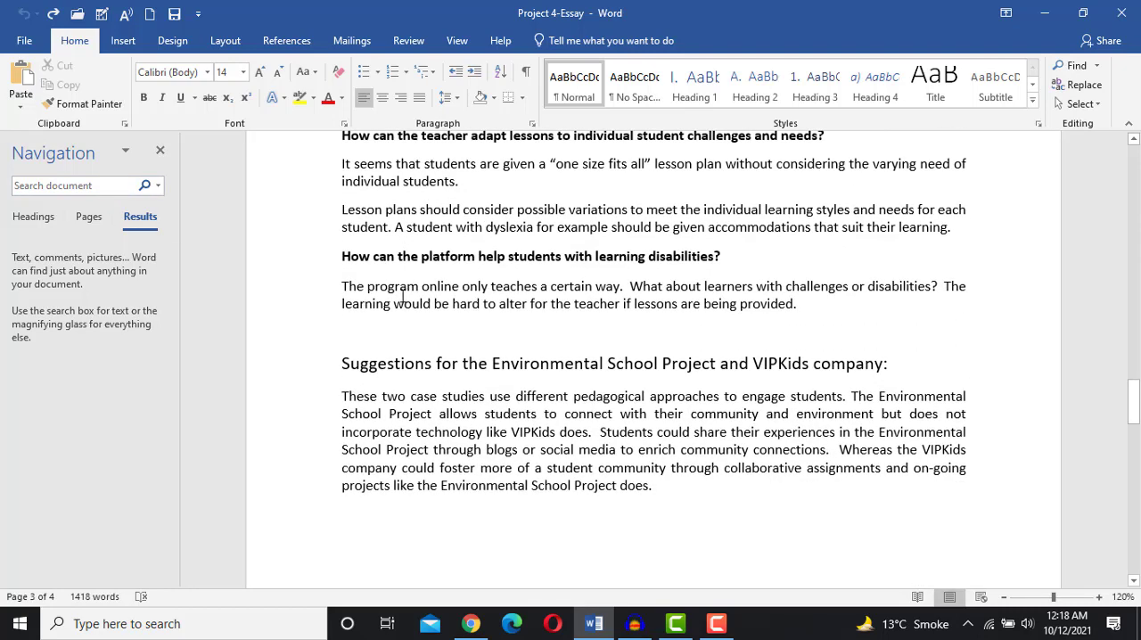
{"action": "left_click", "coordinate": [98, 191]}
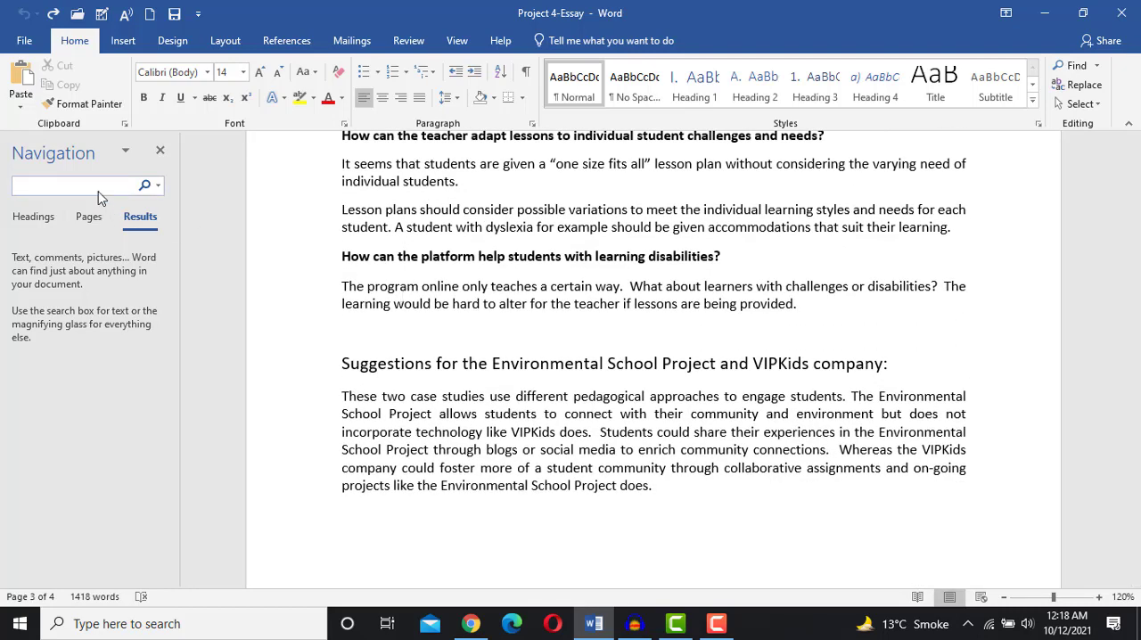
{"action": "type", "text": "the "}
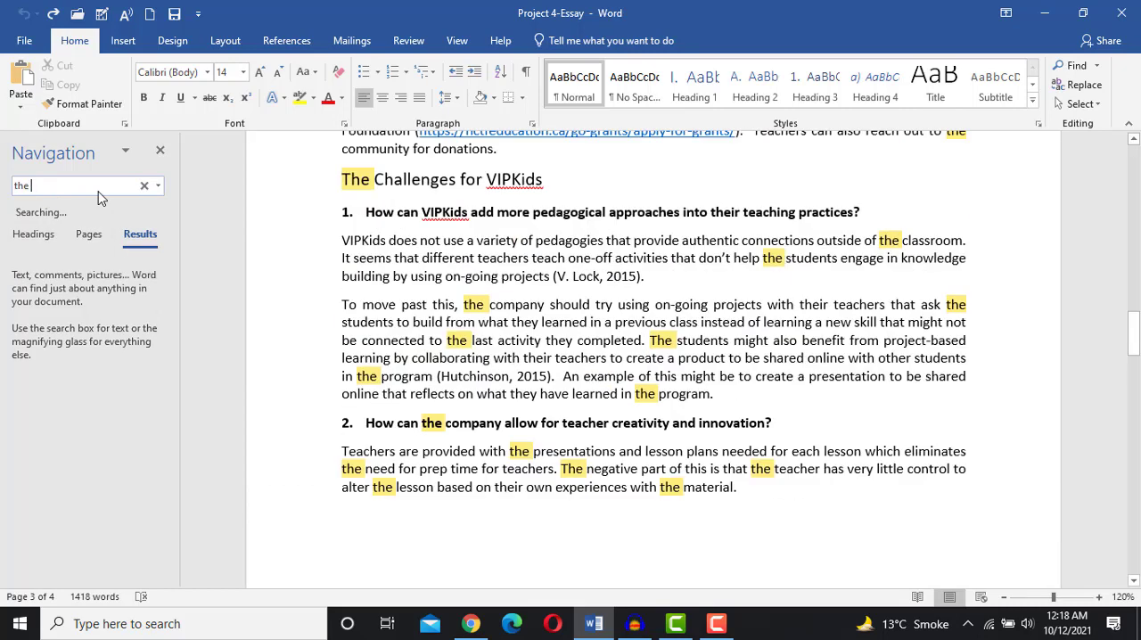
{"action": "type", "text": "pro"}
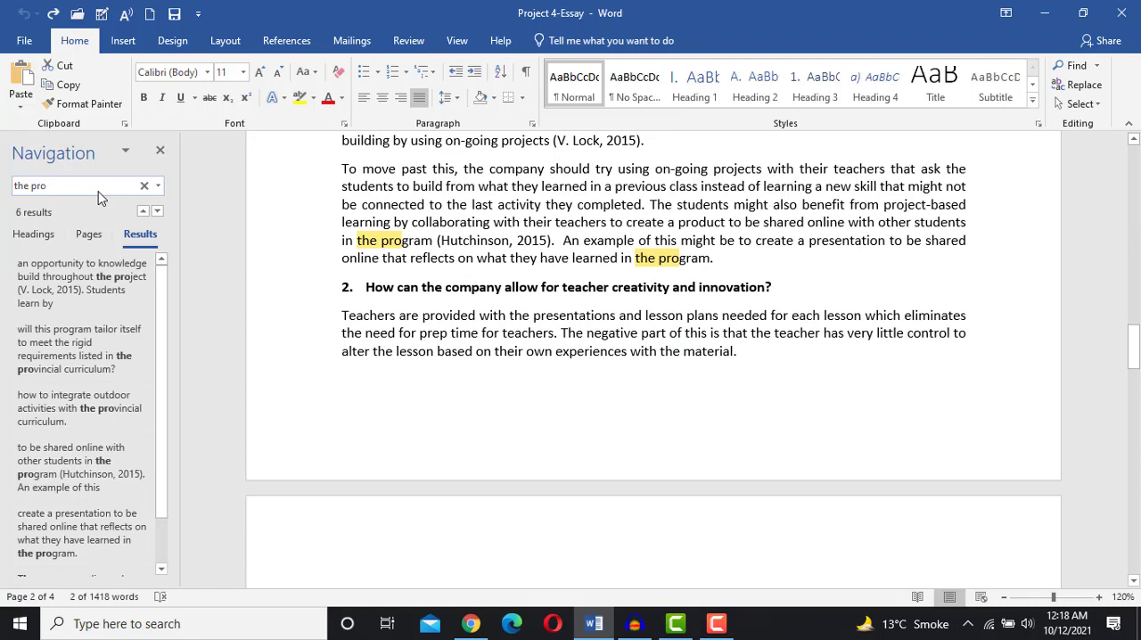
{"action": "type", "text": "gro"}
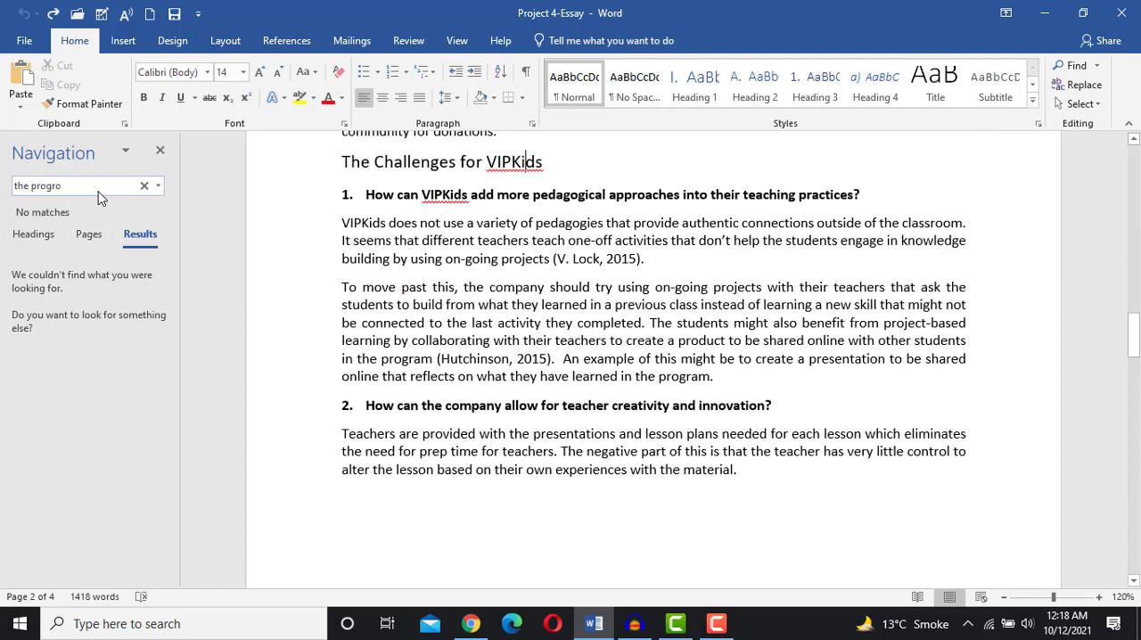
{"action": "key", "text": "BackSpace"}
{"action": "type", "text": "am onl"}
{"action": "key", "text": "BackSpace"}
{"action": "type", "text": "lin"}
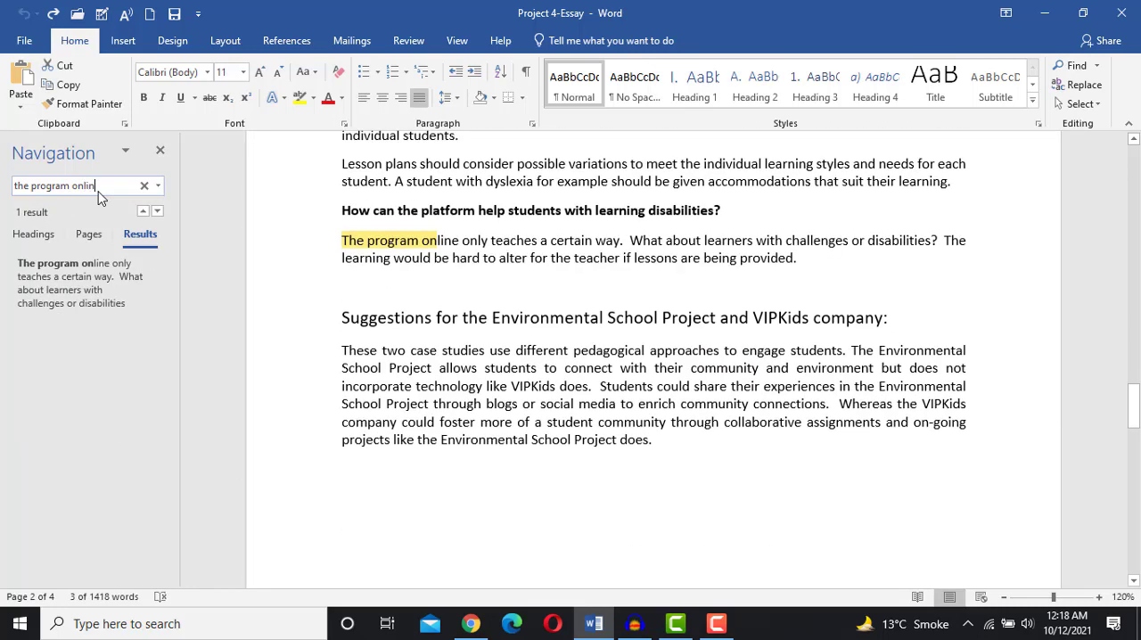
{"action": "type", "text": "e"}
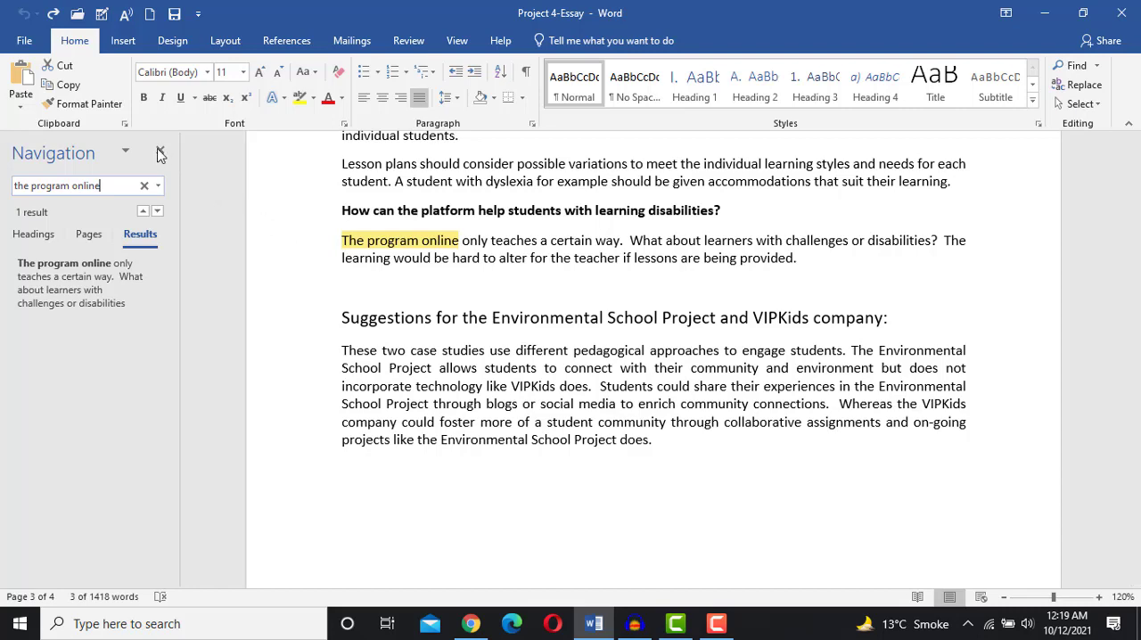
- Clear the Navigation pane search and close the Navigation pane
{"action": "scroll", "coordinate": [480, 304], "scroll_direction": "up", "scroll_amount": 4}
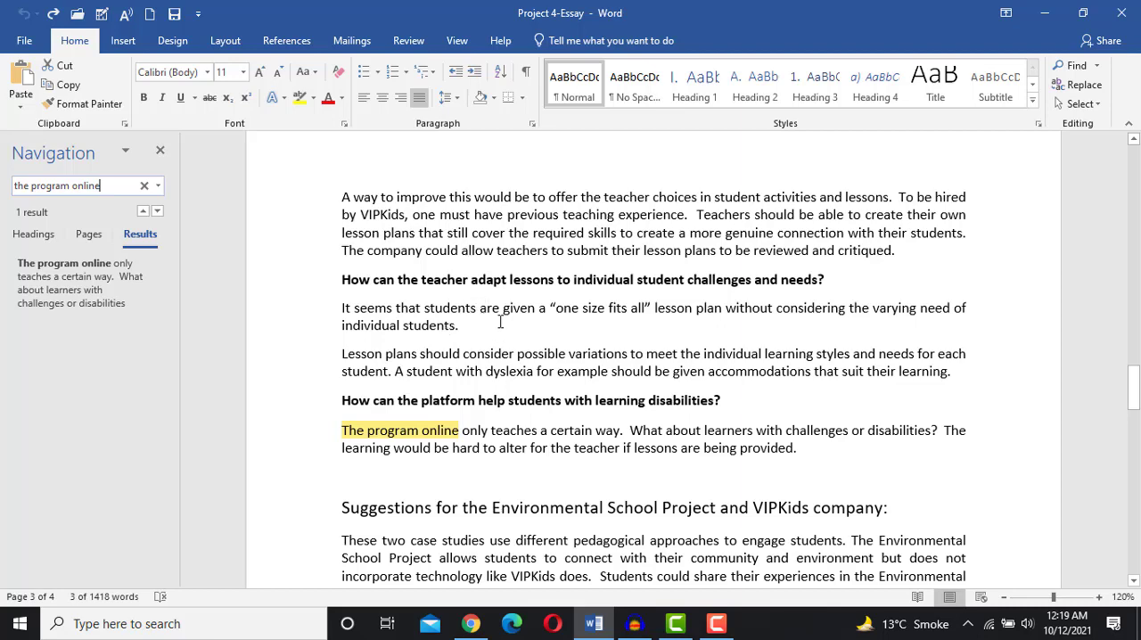
{"action": "left_click", "coordinate": [161, 153]}
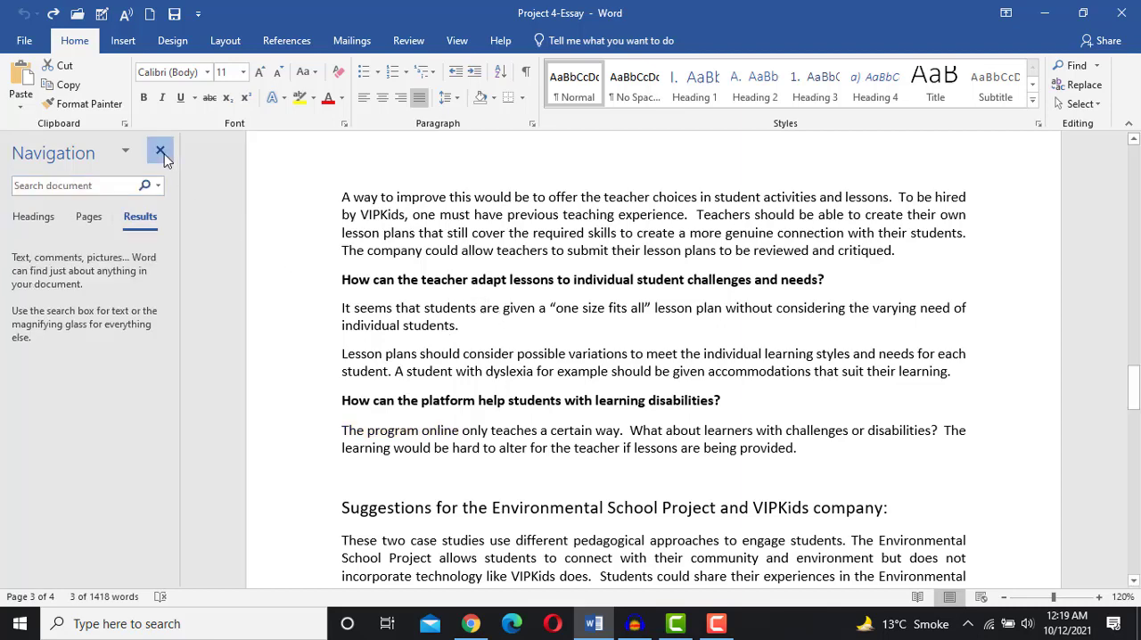
{"action": "left_click", "coordinate": [162, 152]}
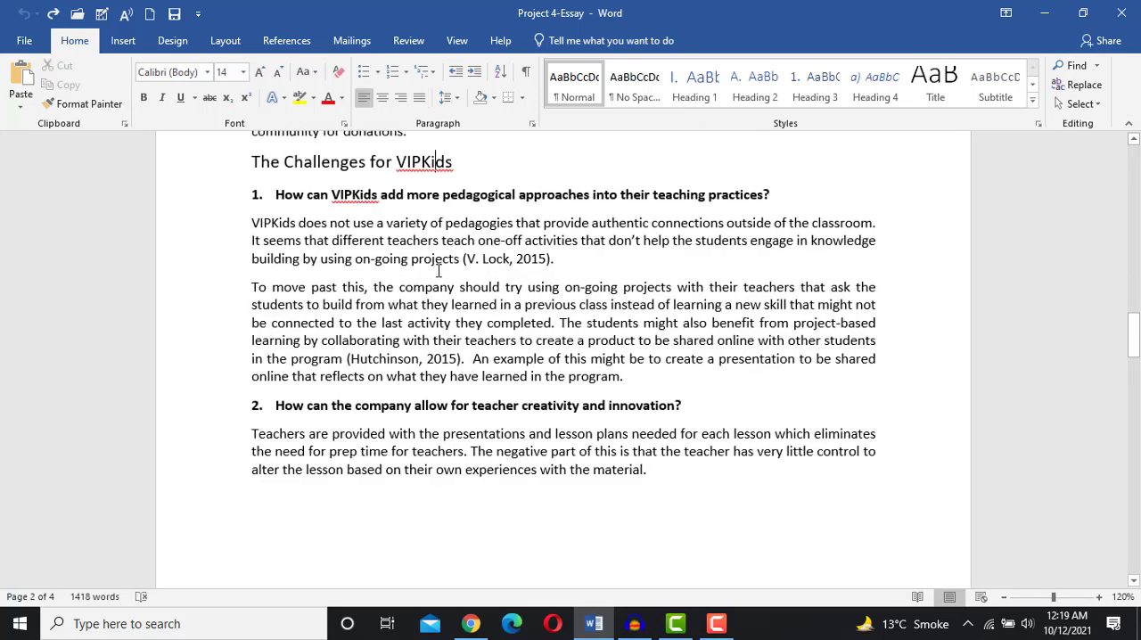
- Switch to the browser to view the MO-100 skills list, then return to the Word document
{"action": "left_click", "coordinate": [471, 623]}
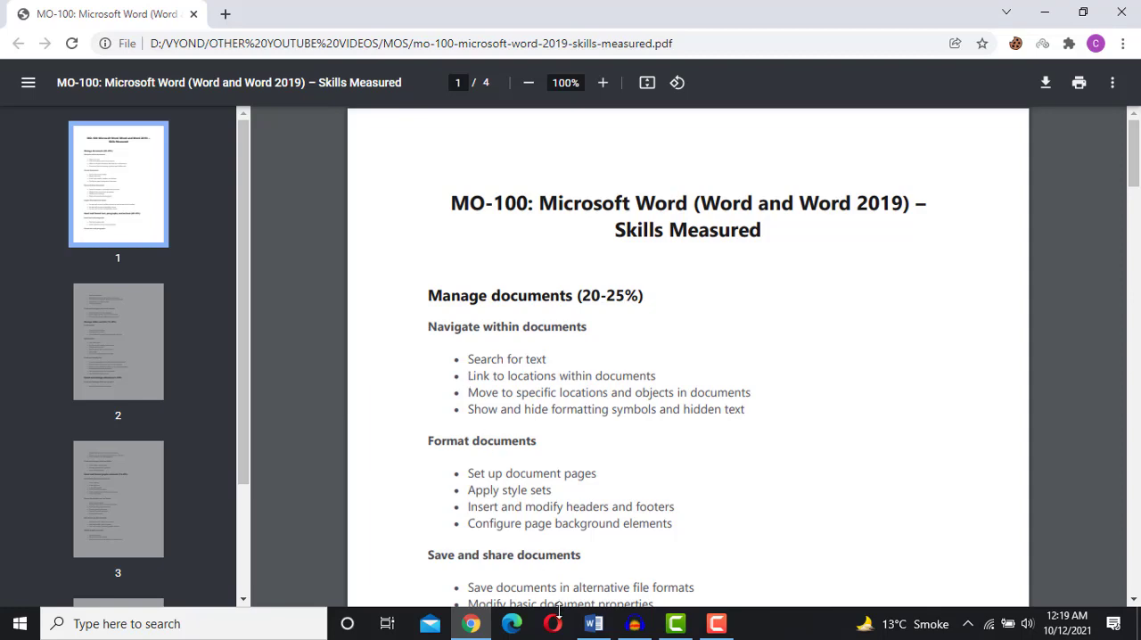
{"action": "left_click", "coordinate": [594, 624]}
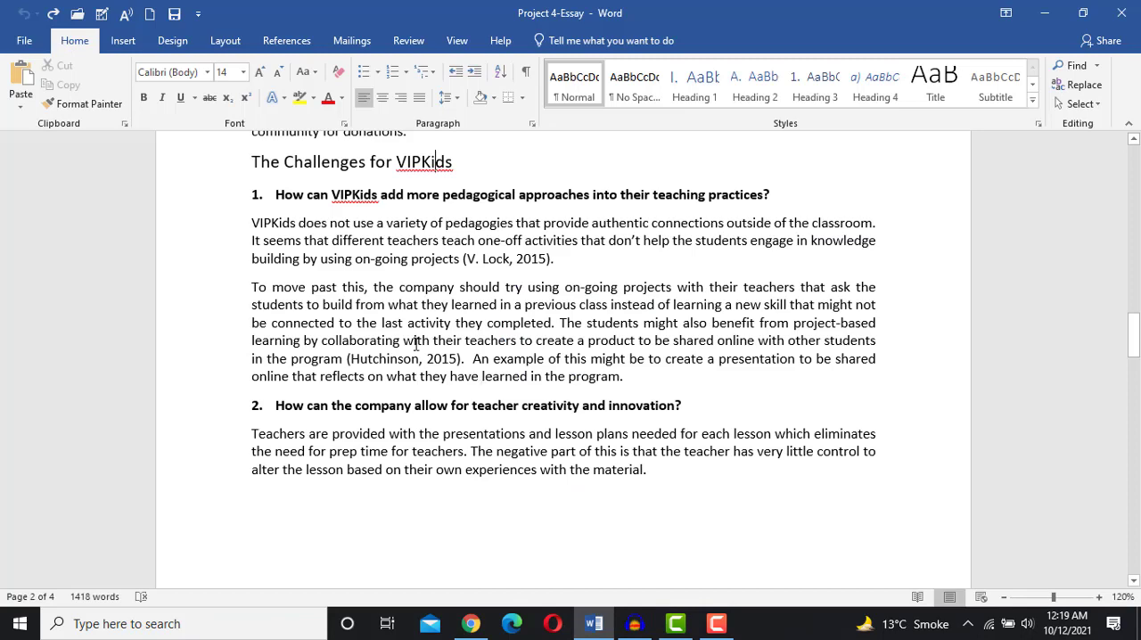
- Select the heading "The Challenges for VIPKids" and open the Bookmark dialog
{"action": "scroll", "coordinate": [414, 349], "scroll_direction": "up", "scroll_amount": 3}
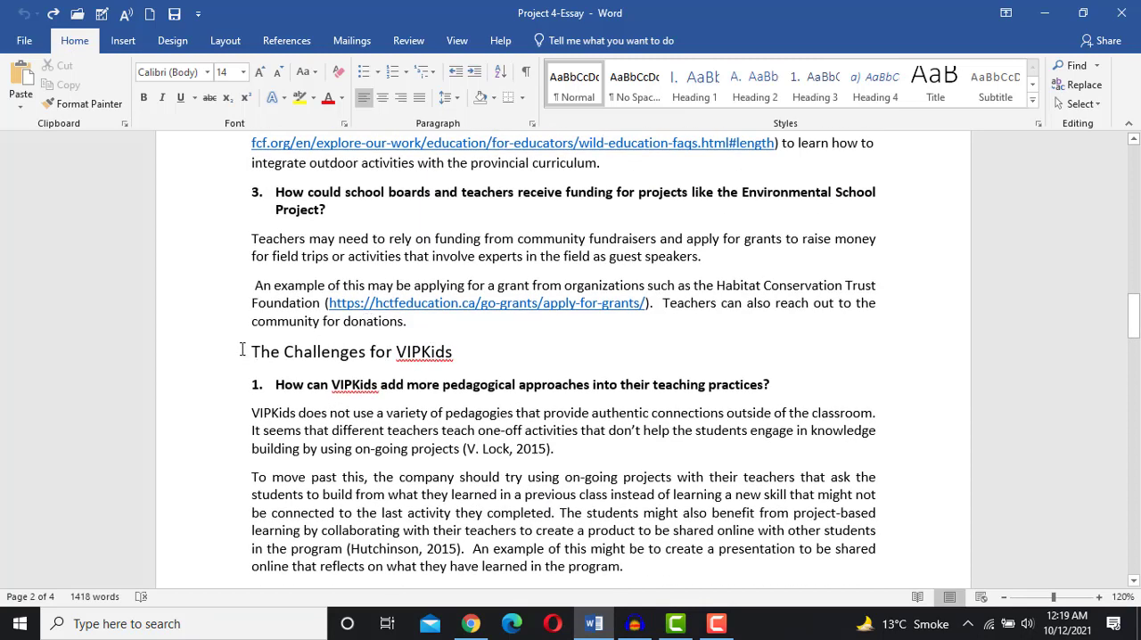
{"action": "left_click_drag", "start_coordinate": [252, 353], "coordinate": [460, 358]}
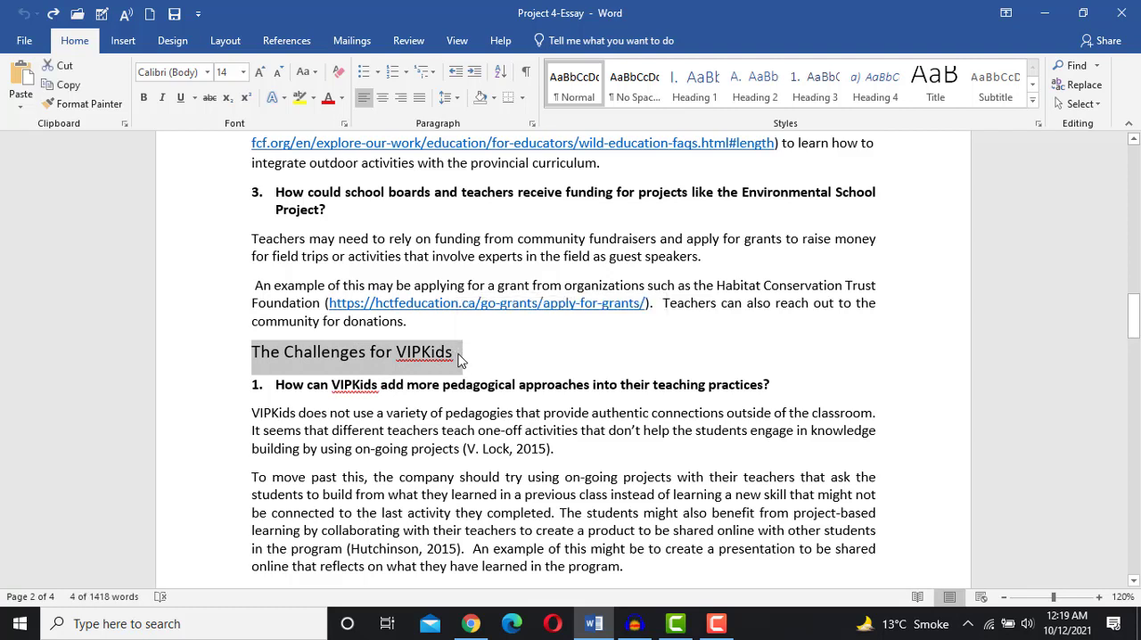
{"action": "left_click", "coordinate": [460, 357]}
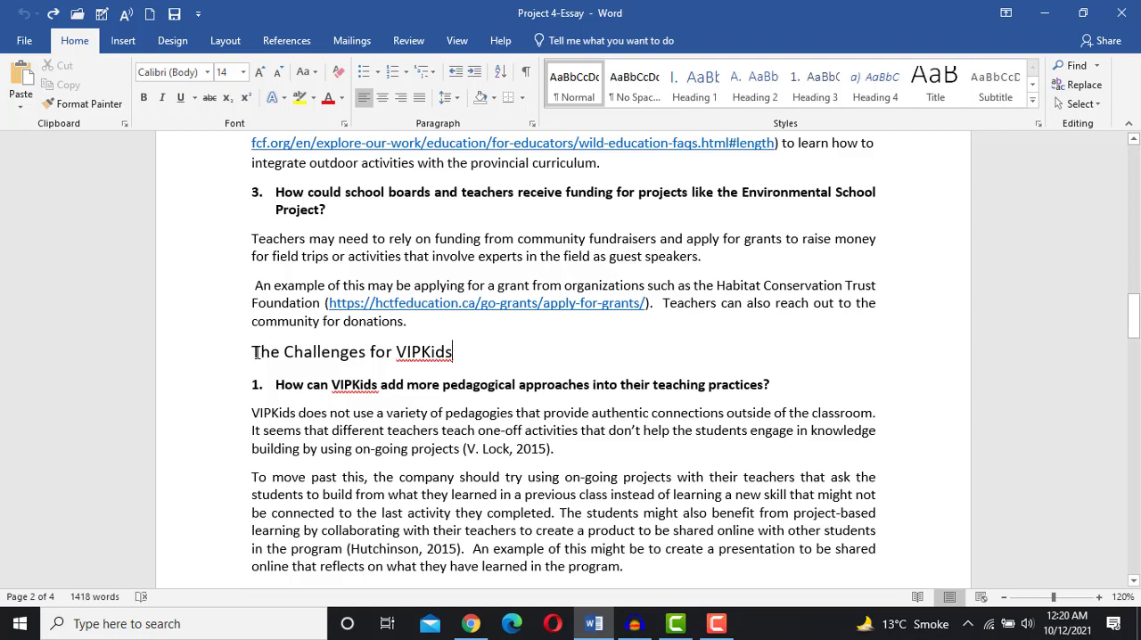
{"action": "left_click_drag", "start_coordinate": [256, 353], "coordinate": [457, 356]}
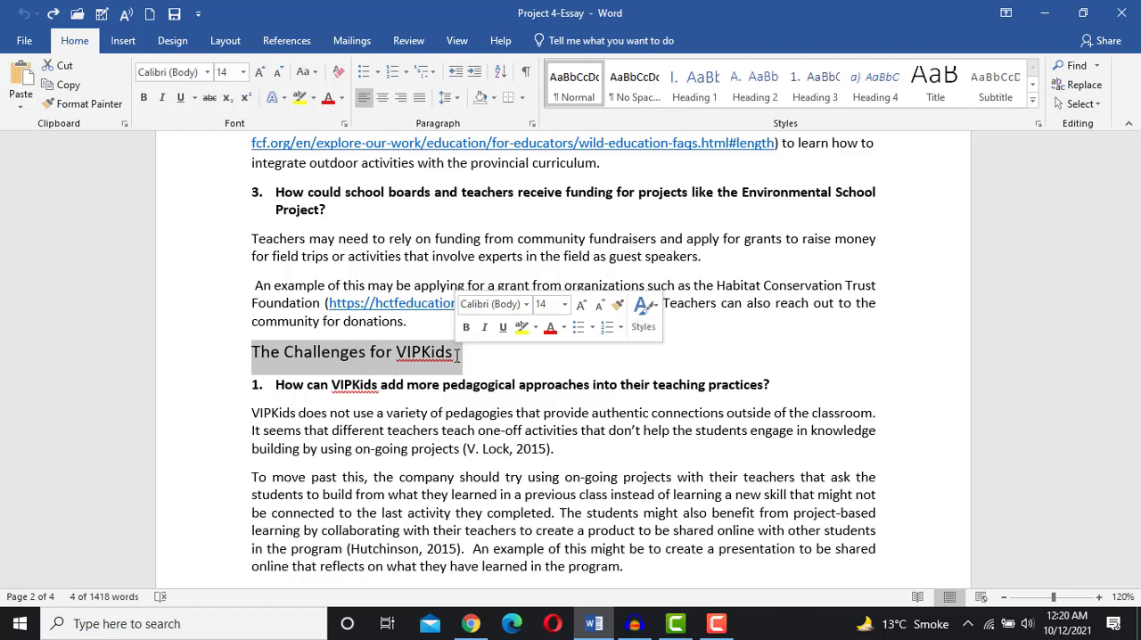
{"action": "double_click", "coordinate": [432, 357]}
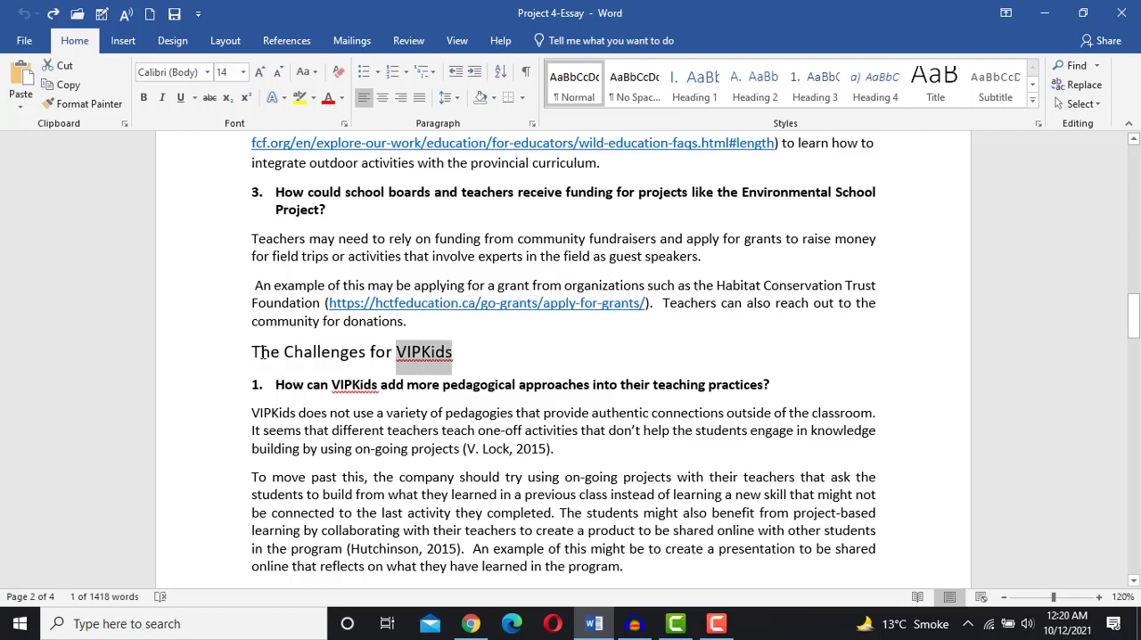
{"action": "left_click_drag", "start_coordinate": [255, 352], "coordinate": [460, 357]}
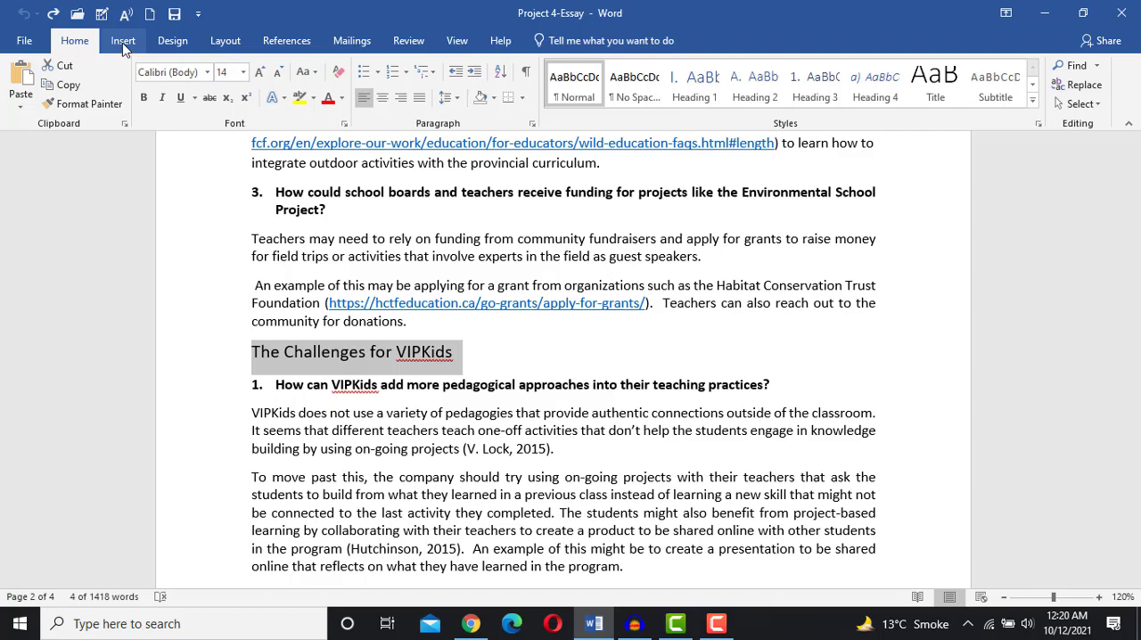
{"action": "left_click", "coordinate": [123, 42]}
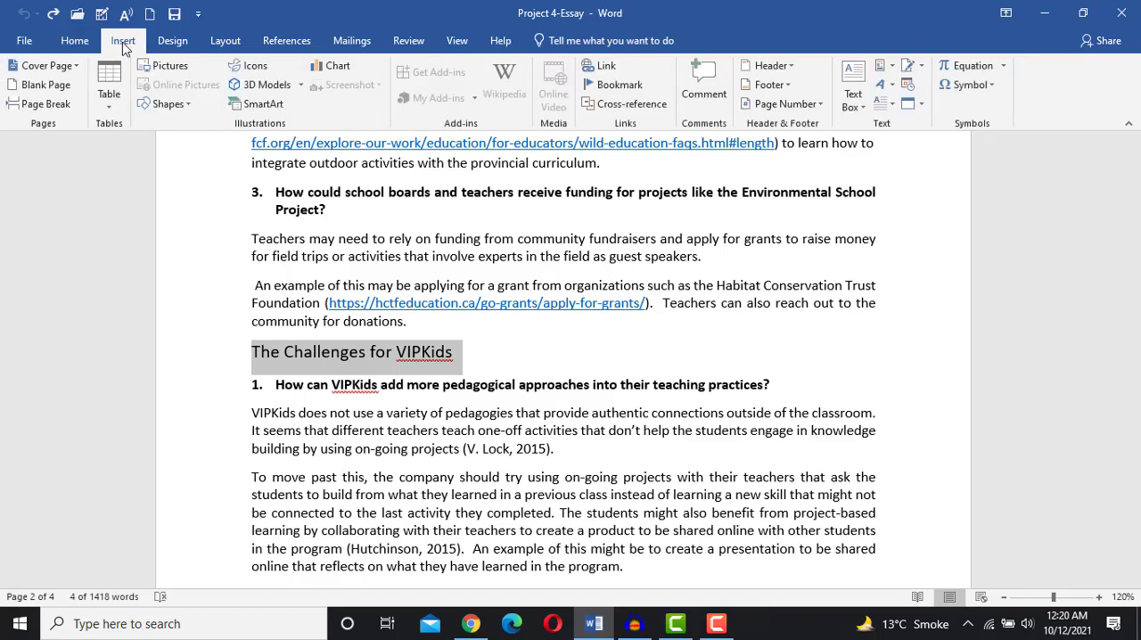
{"action": "left_click", "coordinate": [617, 90]}
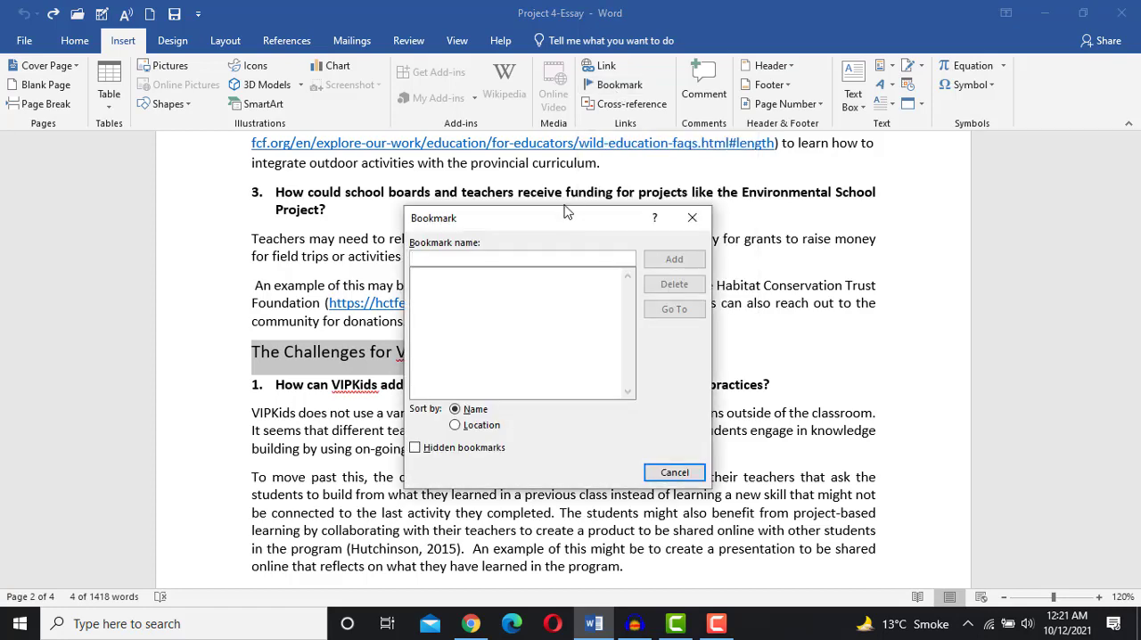
- Name the bookmark importan_point and add it to the selected heading
{"action": "left_click_drag", "start_coordinate": [556, 223], "coordinate": [741, 210]}
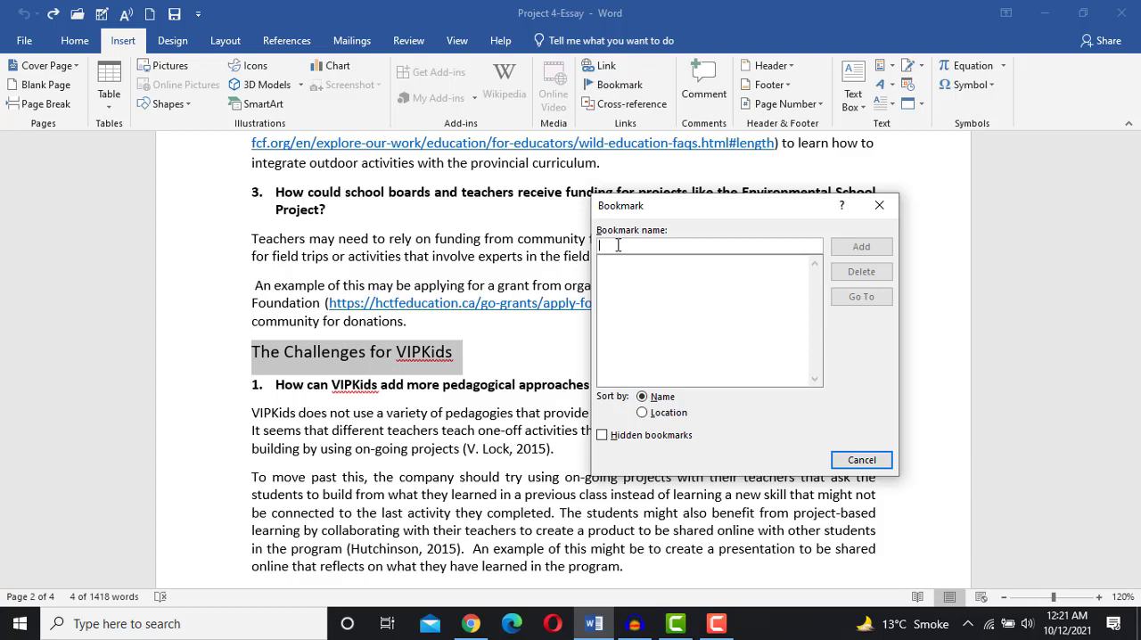
{"action": "type", "text": "im"}
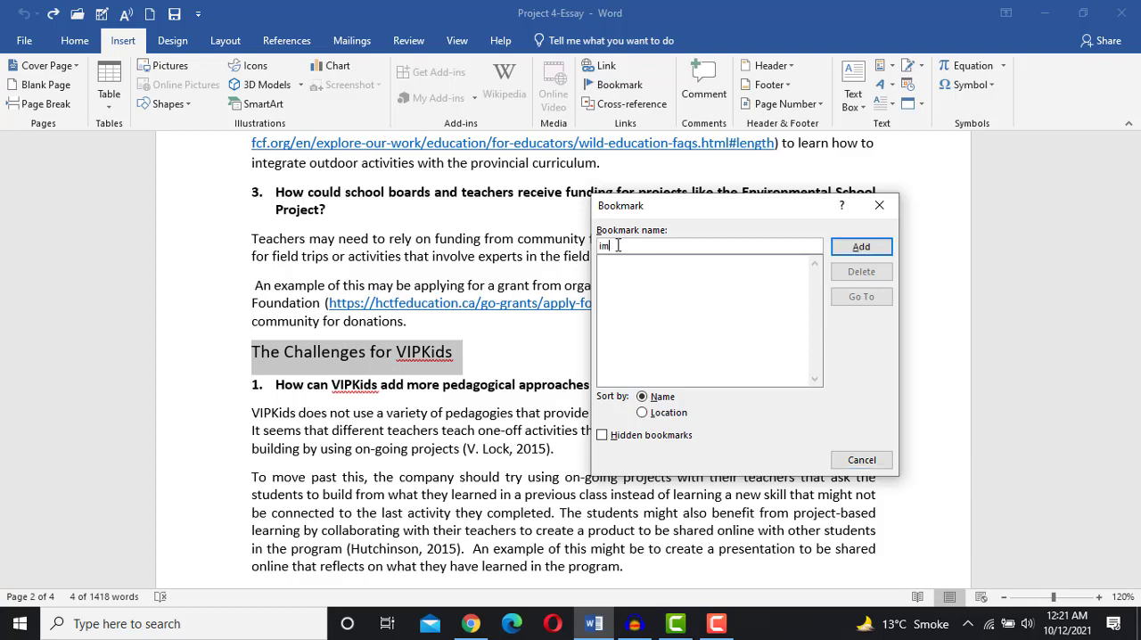
{"action": "type", "text": "portan poin"}
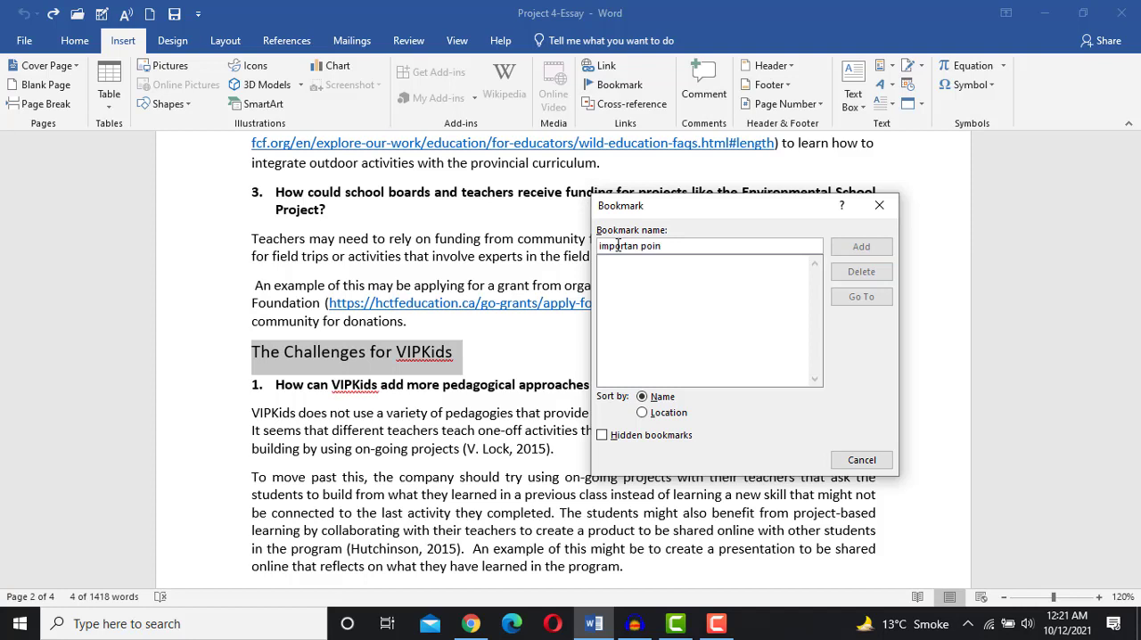
{"action": "key", "text": "Left"}
{"action": "key", "text": "Left"}
{"action": "key", "text": "Left"}
{"action": "key", "text": "BackSpace"}
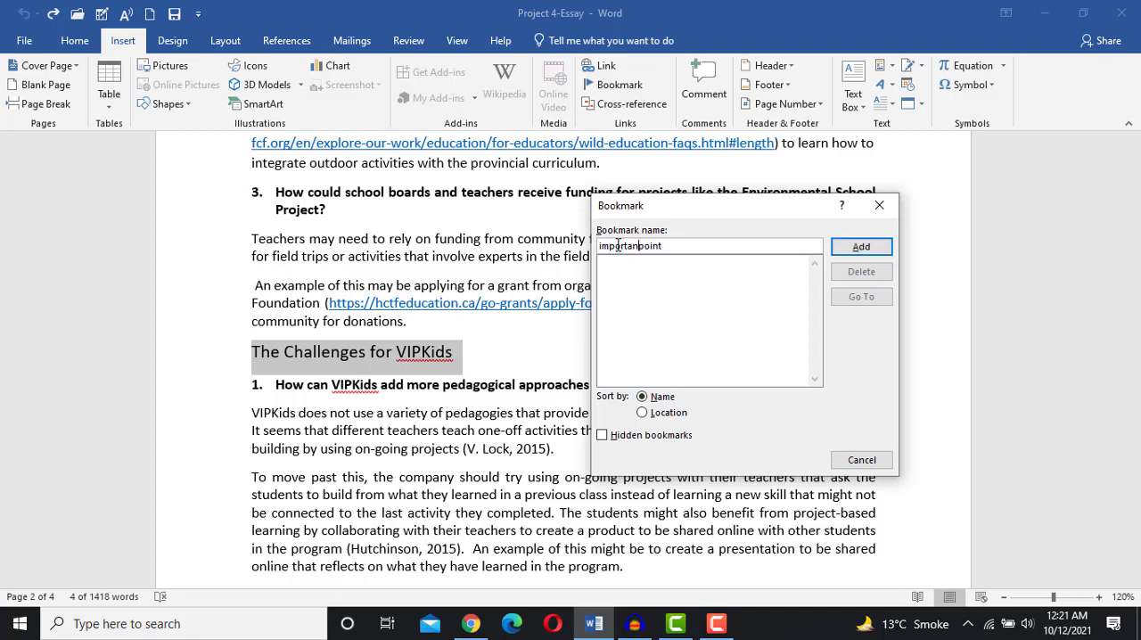
{"action": "type", "text": "_"}
{"action": "left_click", "coordinate": [849, 252]}
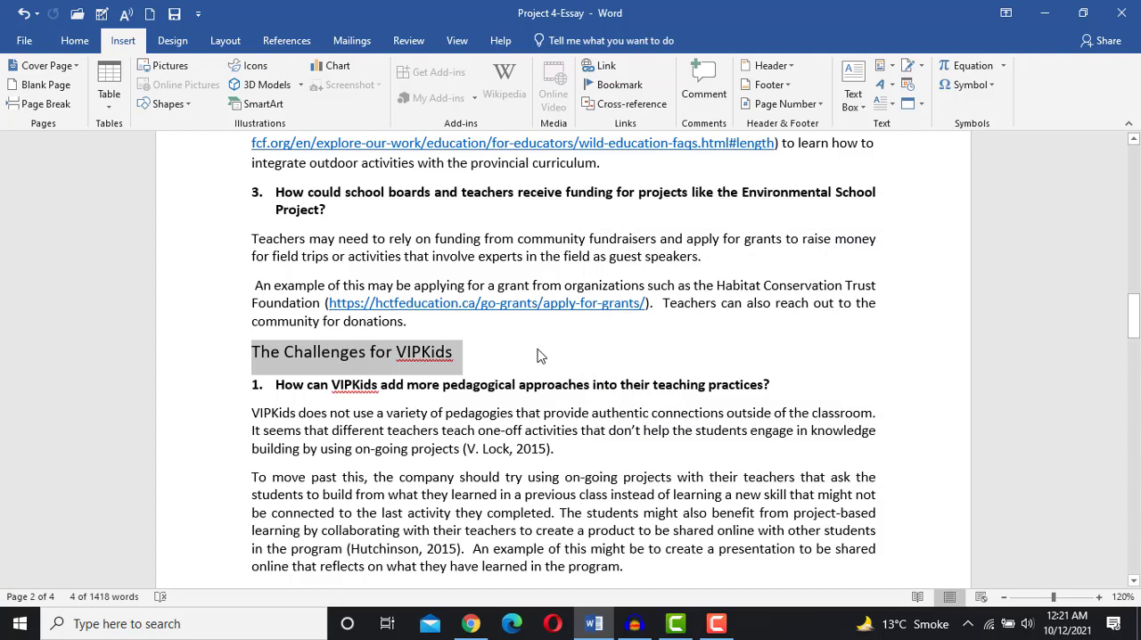
- From the top of the document, go to the importan_point bookmark, close the dialog, and highlight the bookmarked heading
{"action": "left_click", "coordinate": [504, 364]}
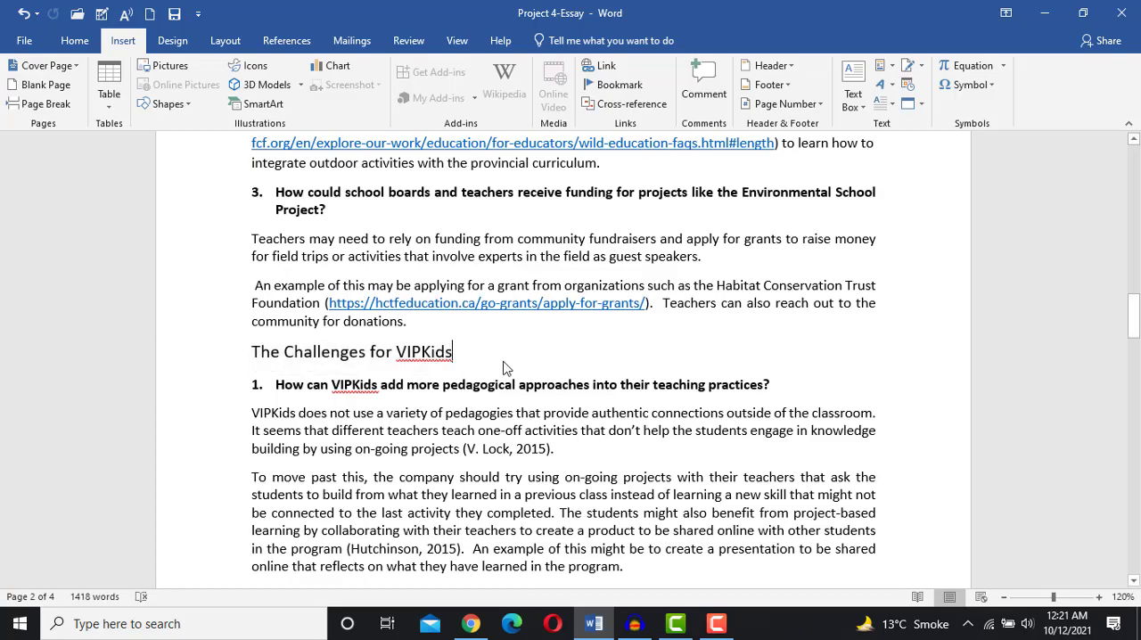
{"action": "scroll", "coordinate": [505, 361], "scroll_direction": "up", "scroll_amount": 4}
{"action": "scroll", "coordinate": [504, 361], "scroll_direction": "up", "scroll_amount": 20}
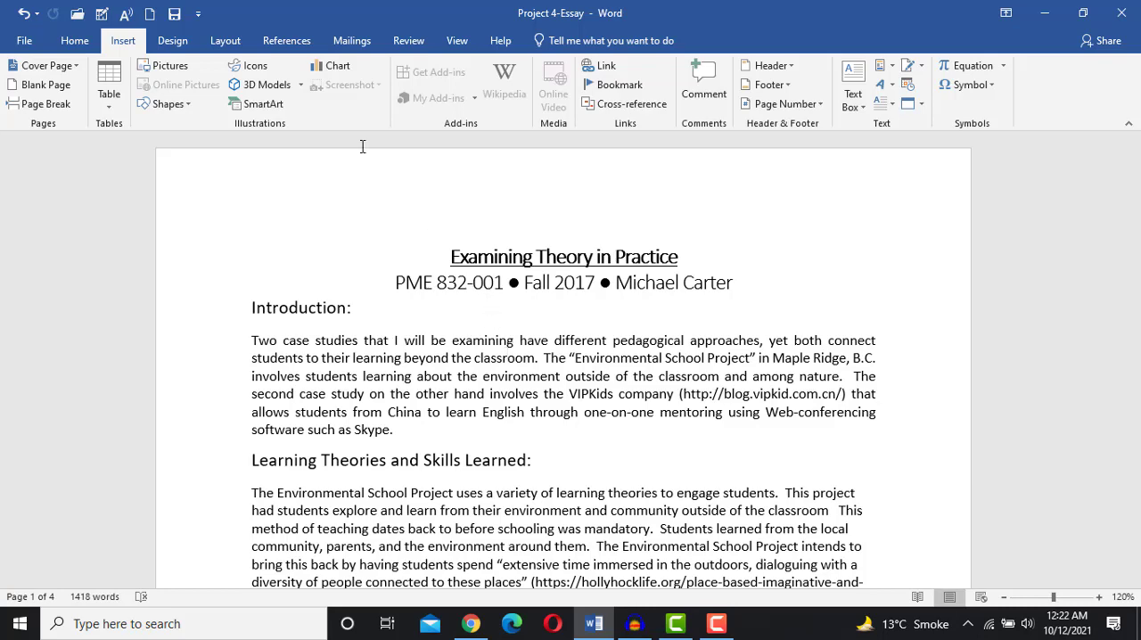
{"action": "left_click", "coordinate": [75, 41]}
{"action": "left_click", "coordinate": [123, 41]}
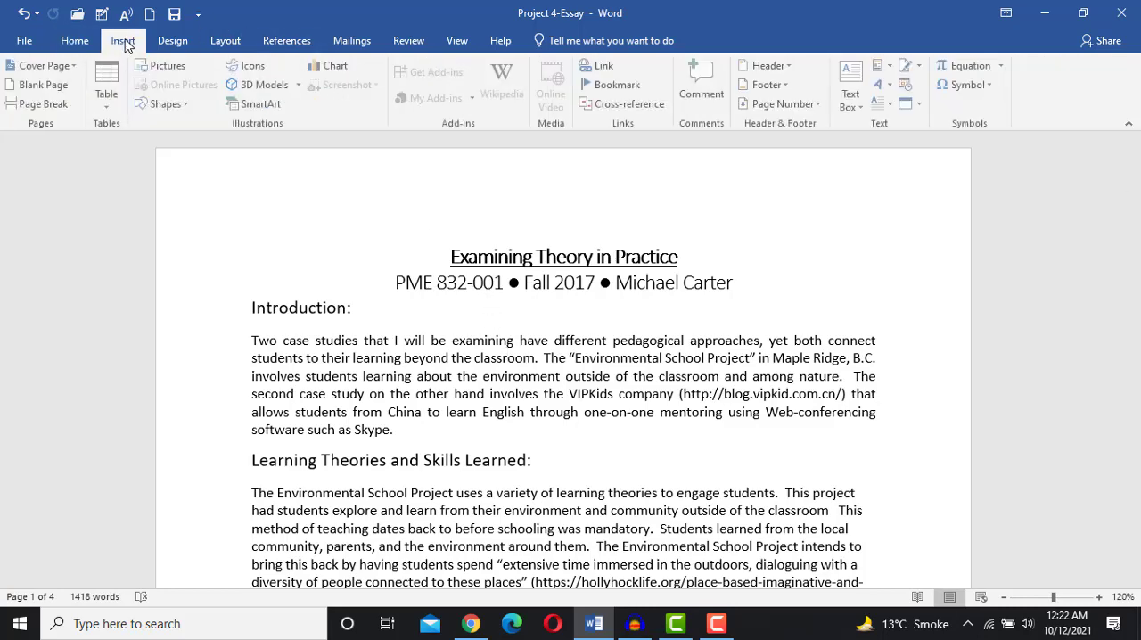
{"action": "left_click", "coordinate": [621, 87]}
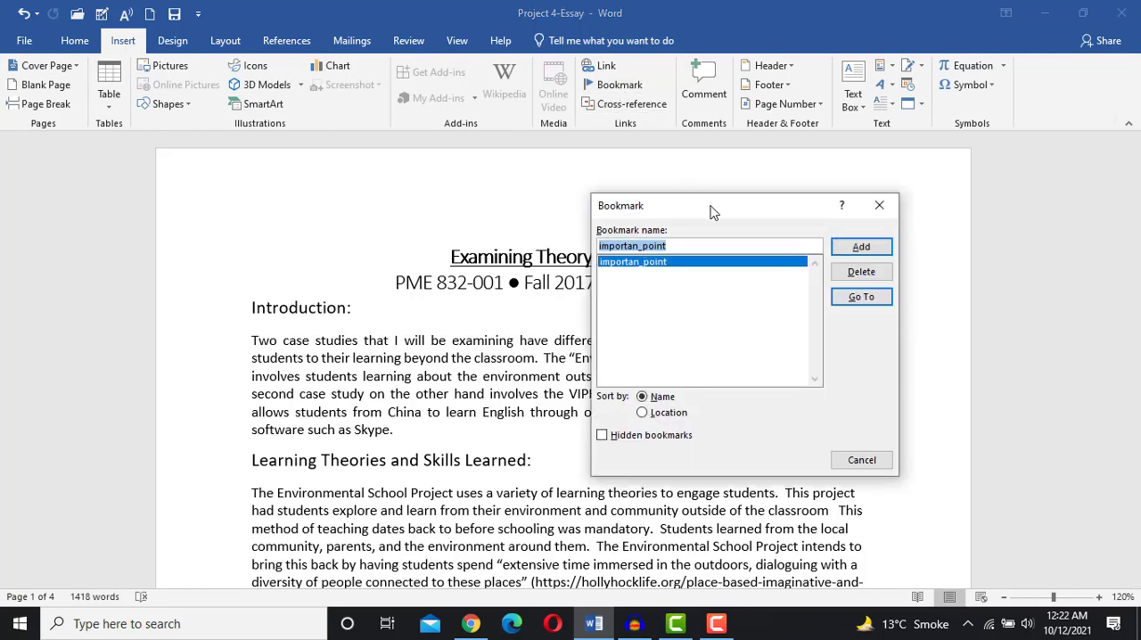
{"action": "left_click_drag", "start_coordinate": [711, 205], "coordinate": [558, 163]}
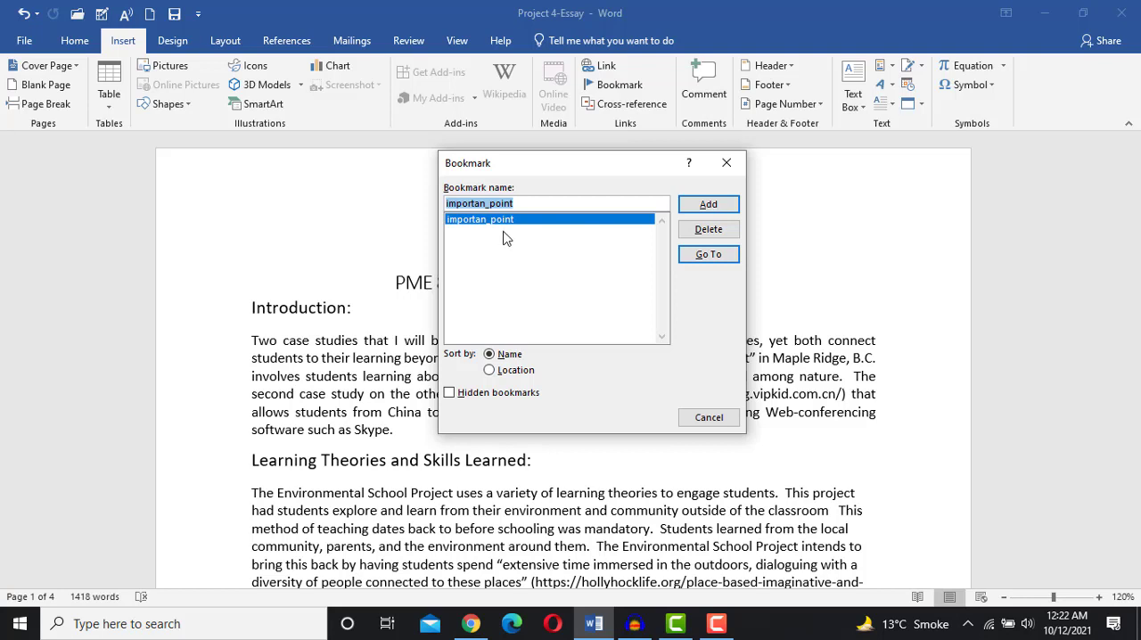
{"action": "left_click", "coordinate": [702, 260]}
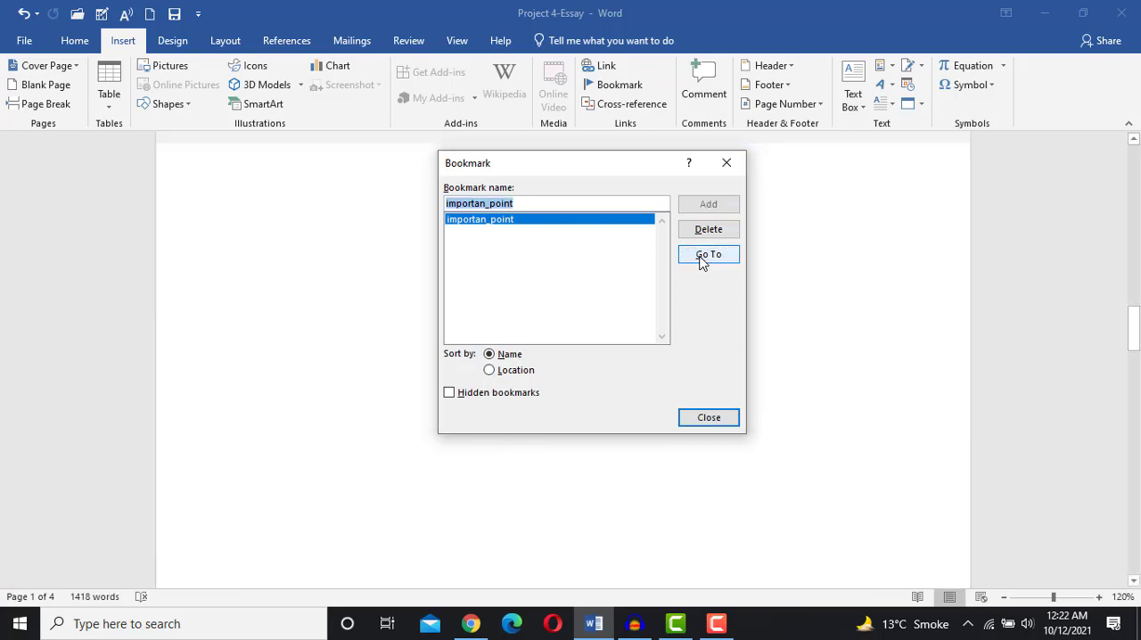
{"action": "left_click", "coordinate": [709, 418]}
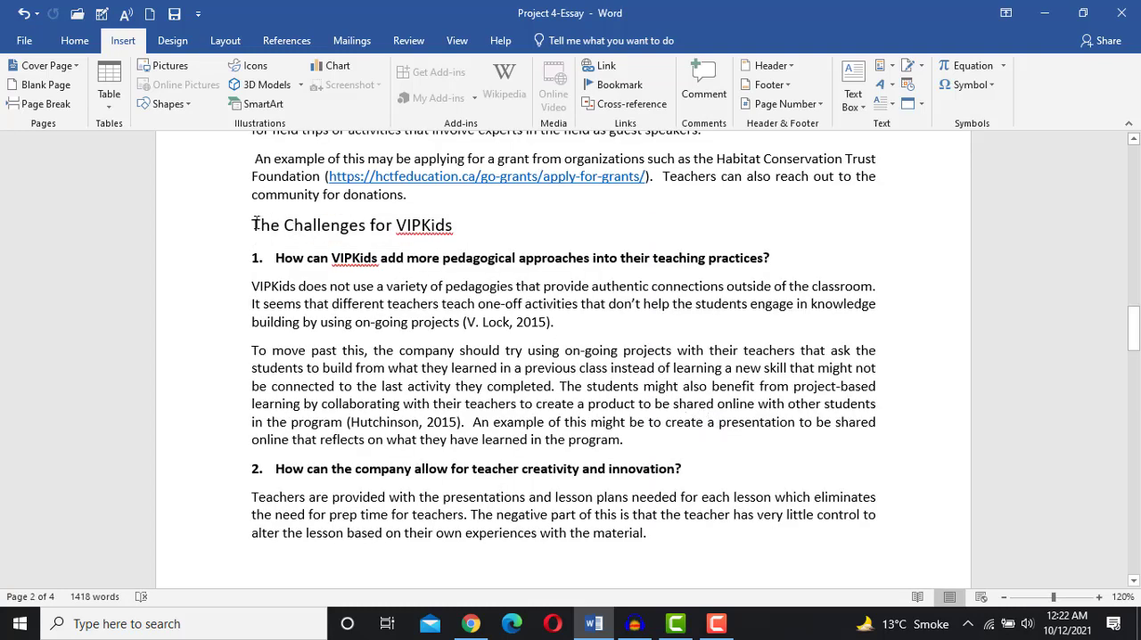
{"action": "left_click_drag", "start_coordinate": [255, 224], "coordinate": [451, 239]}
{"action": "left_click", "coordinate": [458, 241]}
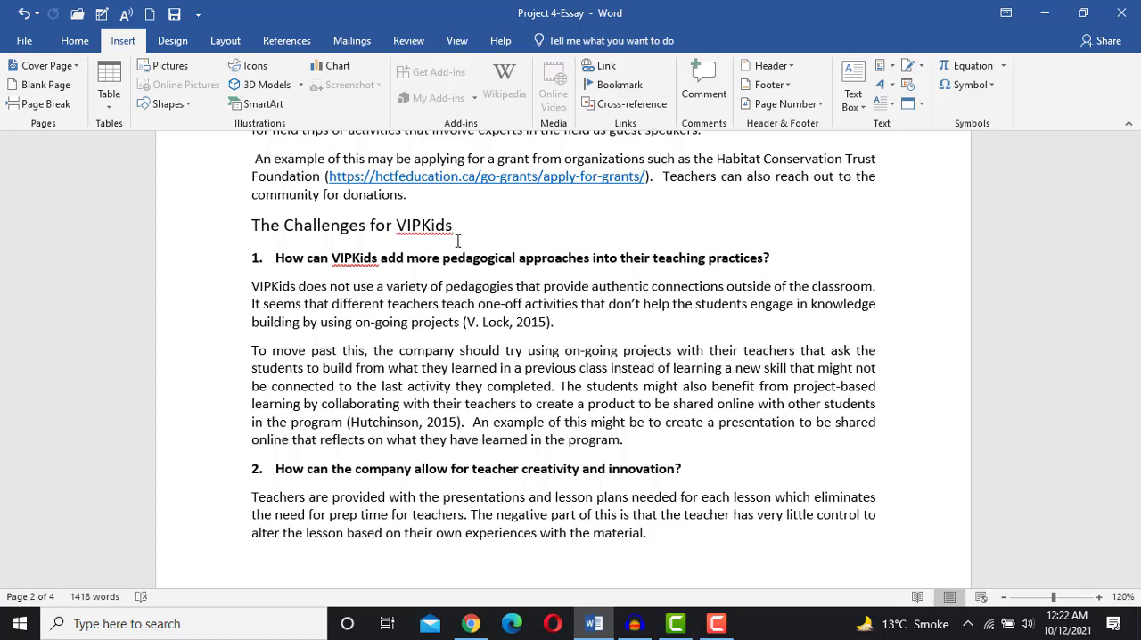
- Link the "Introduction:" heading at the top of the document to the importan_point bookmark as a place in this document
{"action": "scroll", "coordinate": [458, 241], "scroll_direction": "up", "scroll_amount": 1}
{"action": "scroll", "coordinate": [457, 240], "scroll_direction": "up", "scroll_amount": 1}
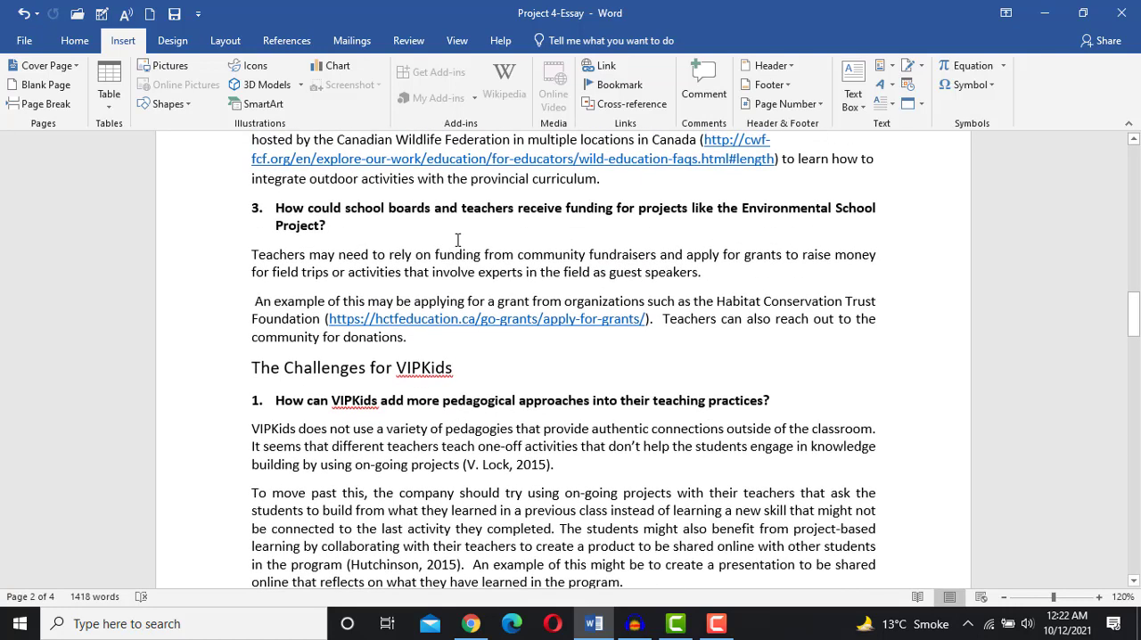
{"action": "scroll", "coordinate": [477, 259], "scroll_direction": "up", "scroll_amount": 4}
{"action": "scroll", "coordinate": [478, 258], "scroll_direction": "up", "scroll_amount": 10}
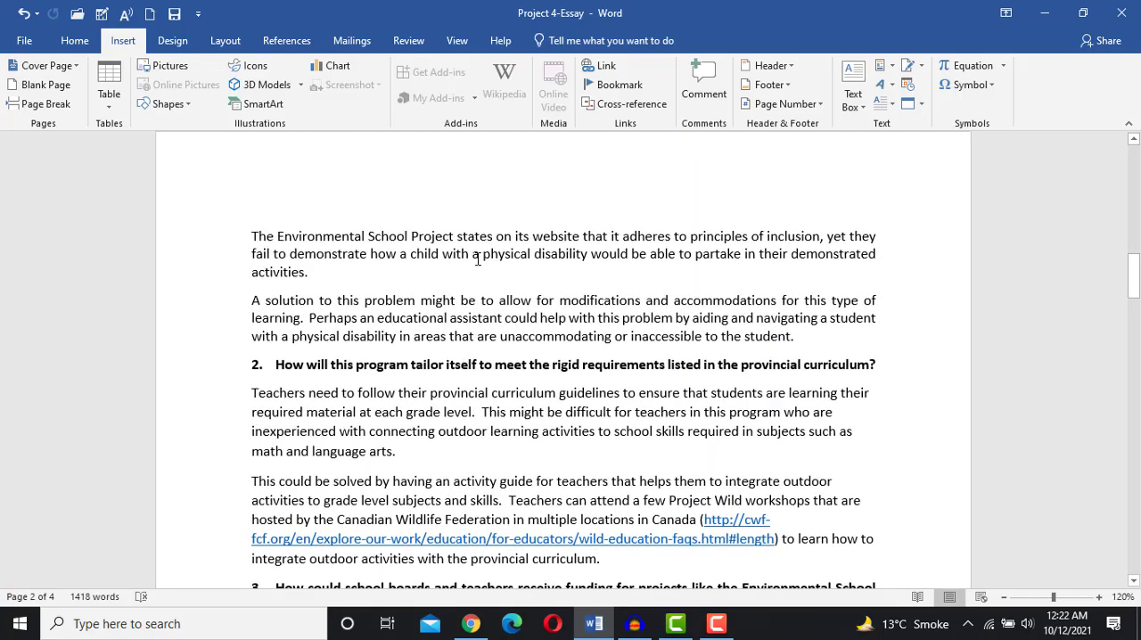
{"action": "scroll", "coordinate": [478, 258], "scroll_direction": "up", "scroll_amount": 10}
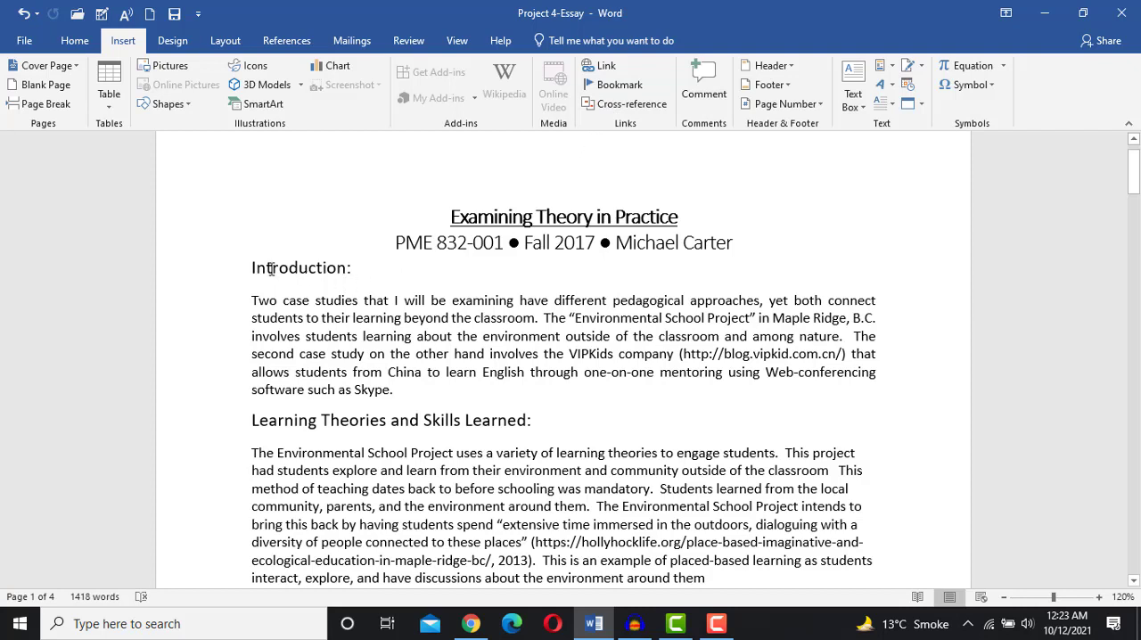
{"action": "left_click_drag", "start_coordinate": [251, 269], "coordinate": [362, 271]}
{"action": "left_click", "coordinate": [329, 275]}
{"action": "left_click_drag", "start_coordinate": [249, 271], "coordinate": [352, 278]}
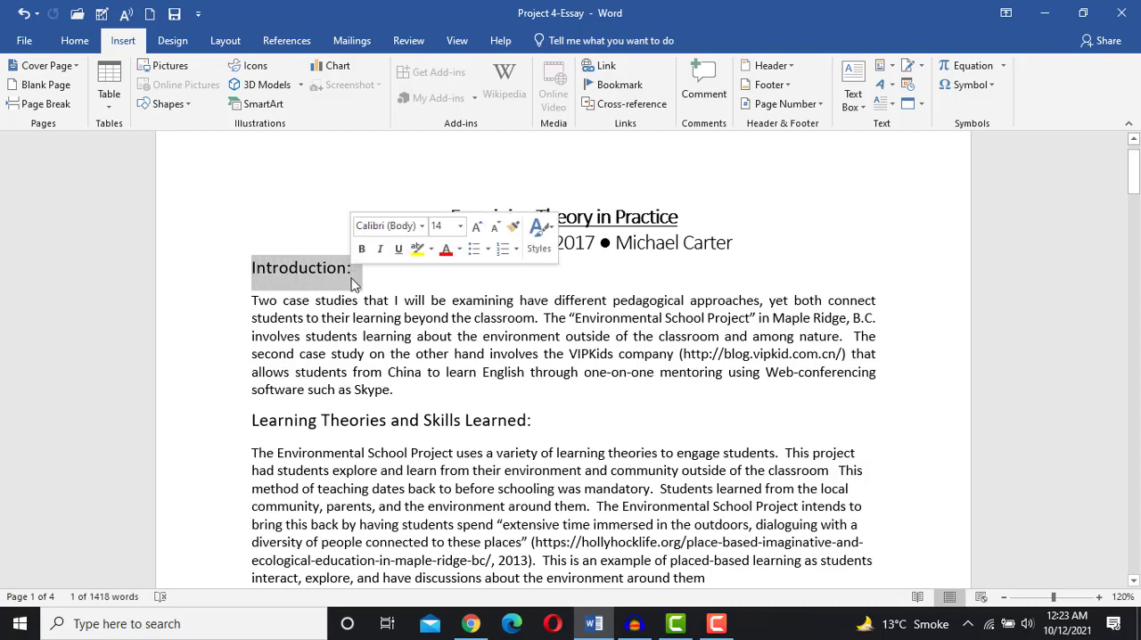
{"action": "left_click", "coordinate": [75, 42]}
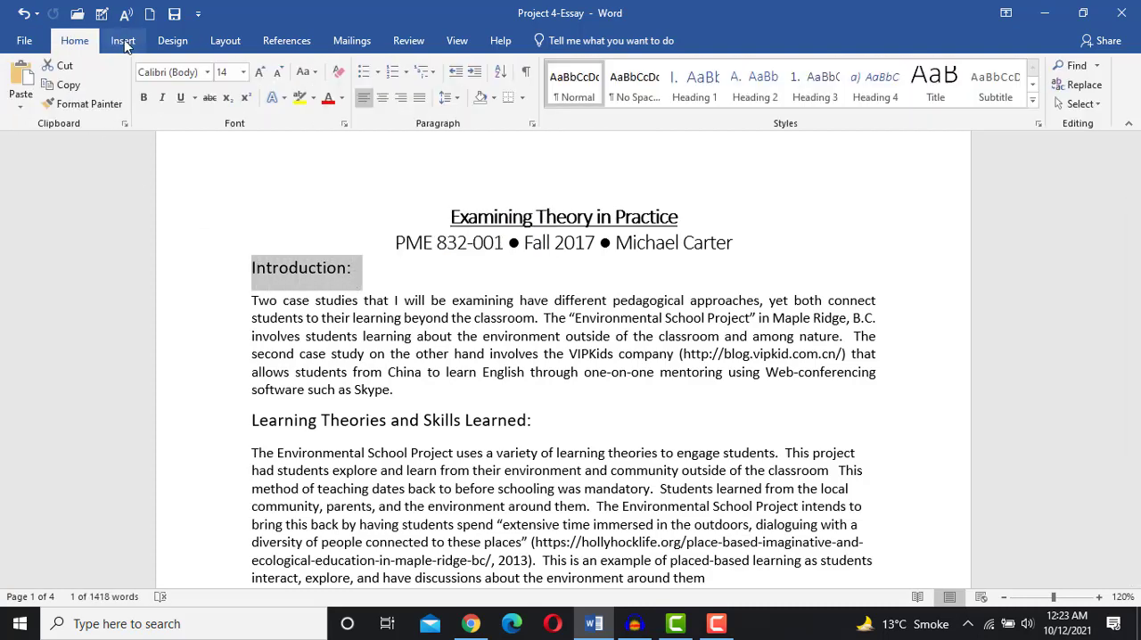
{"action": "left_click", "coordinate": [124, 43]}
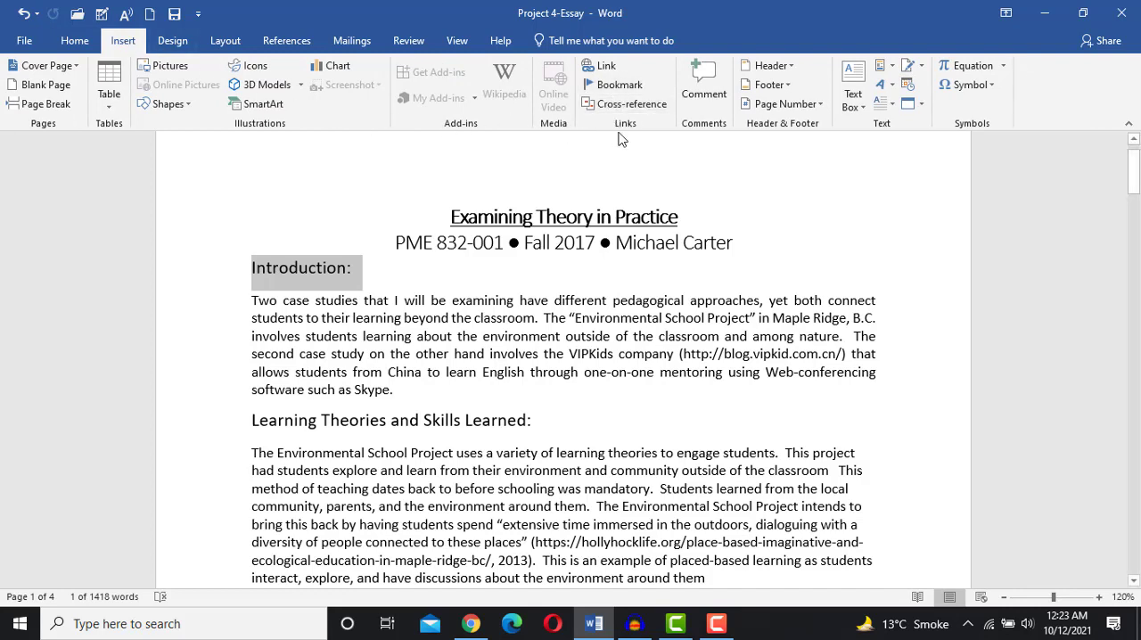
{"action": "left_click", "coordinate": [606, 72]}
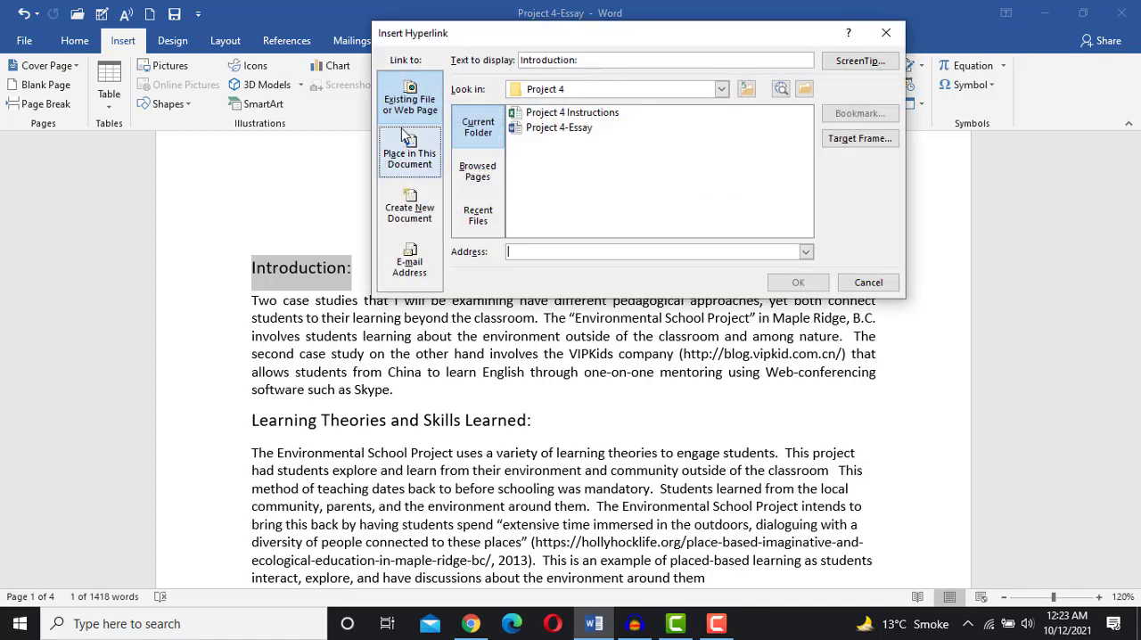
{"action": "left_click_drag", "start_coordinate": [583, 39], "coordinate": [535, 104]}
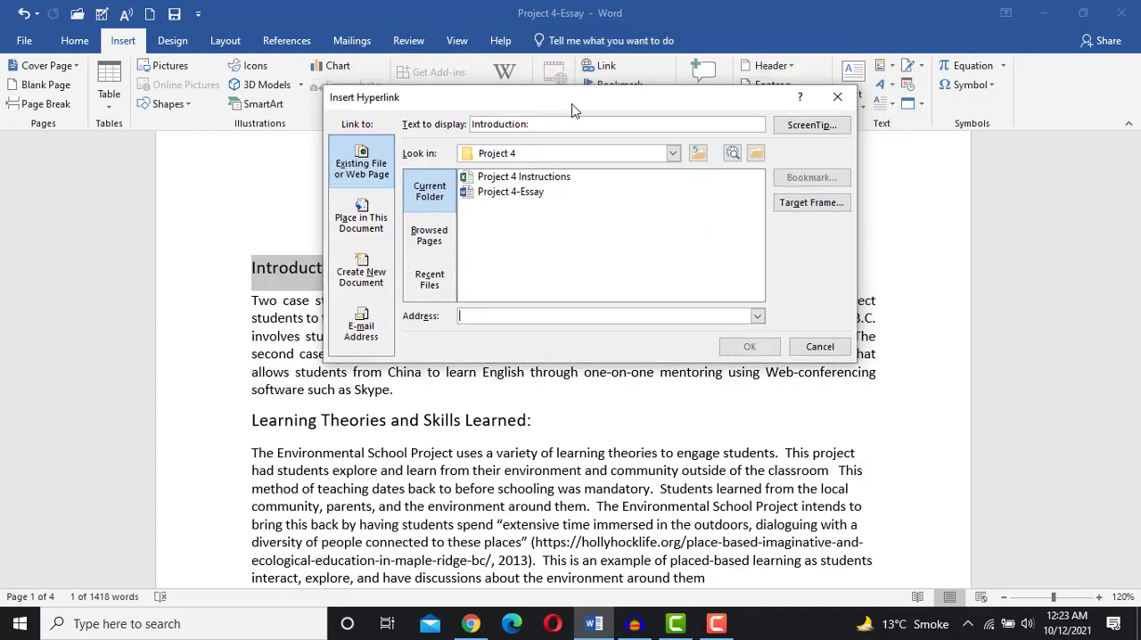
{"action": "left_click", "coordinate": [362, 230]}
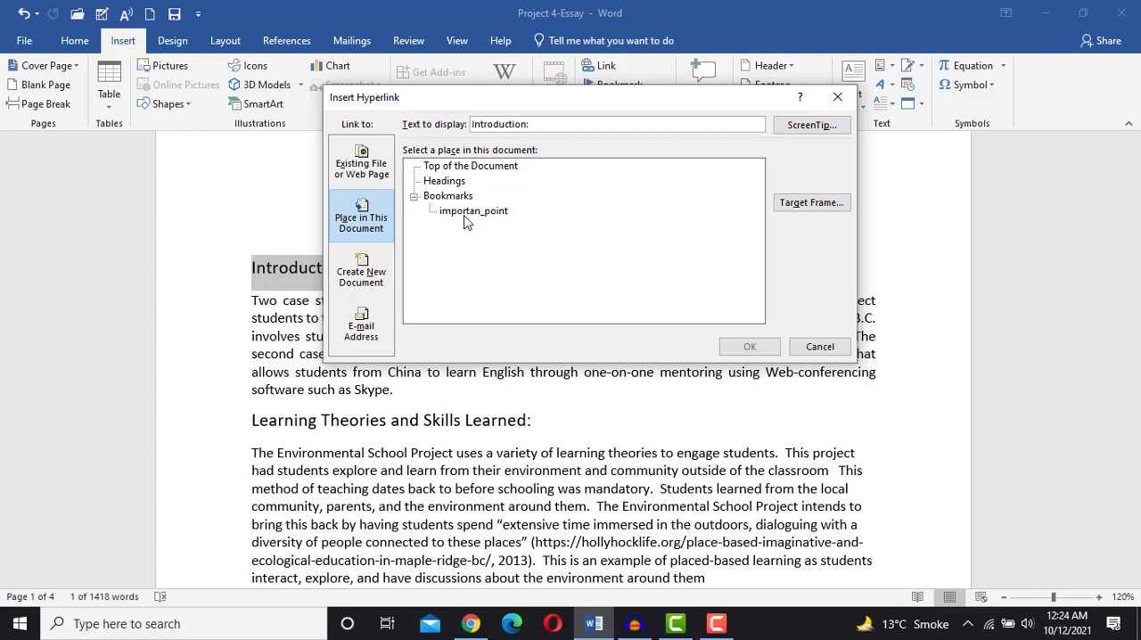
{"action": "left_click", "coordinate": [465, 213]}
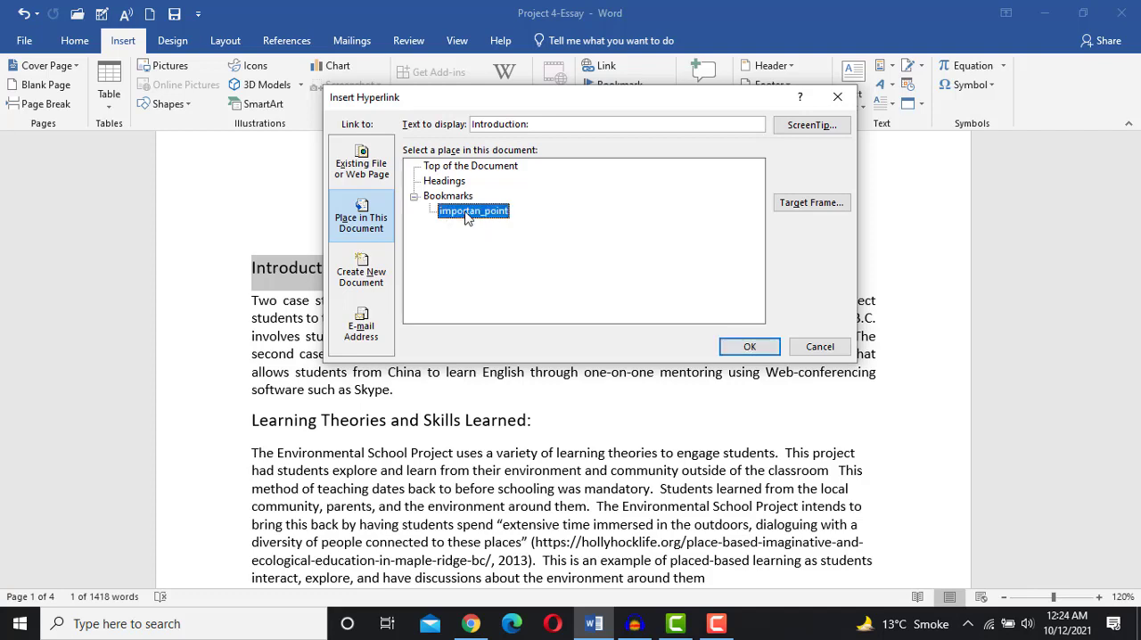
{"action": "left_click", "coordinate": [749, 348]}
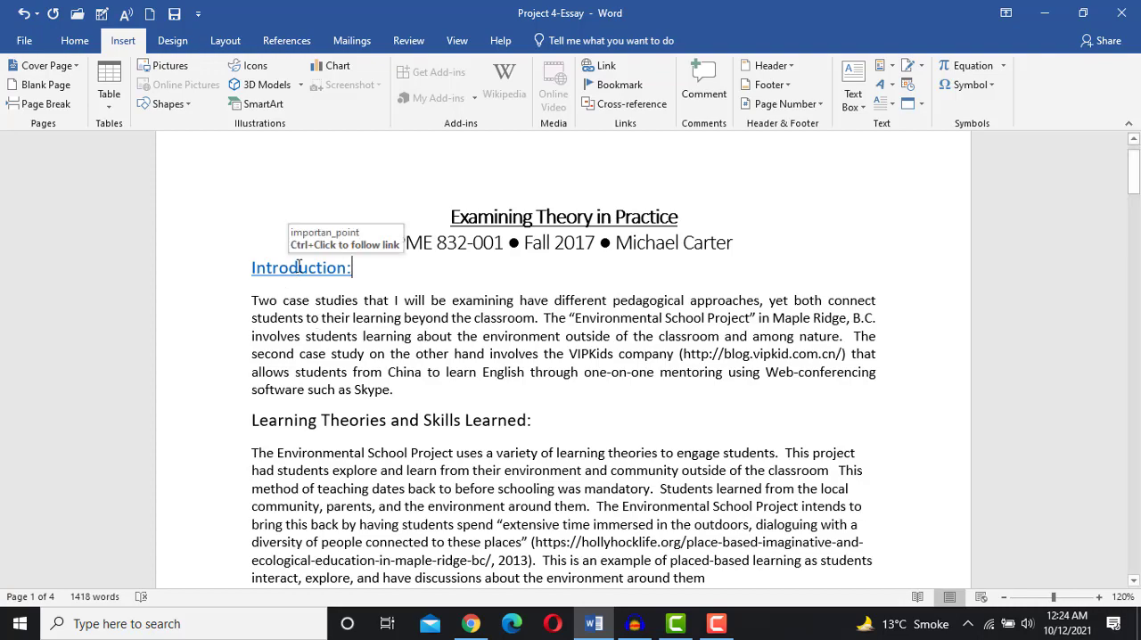
- Follow the "Introduction:" hyperlink to jump to the bookmarked heading
{"action": "scroll", "coordinate": [338, 343], "scroll_direction": "down", "scroll_amount": 5}
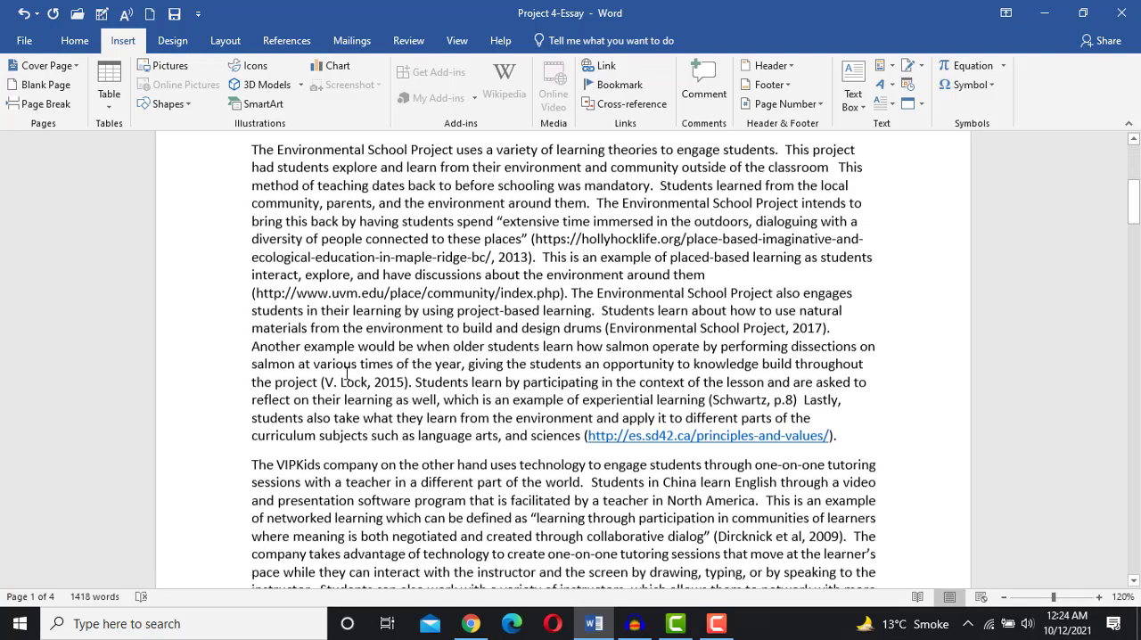
{"action": "scroll", "coordinate": [347, 373], "scroll_direction": "down", "scroll_amount": 20}
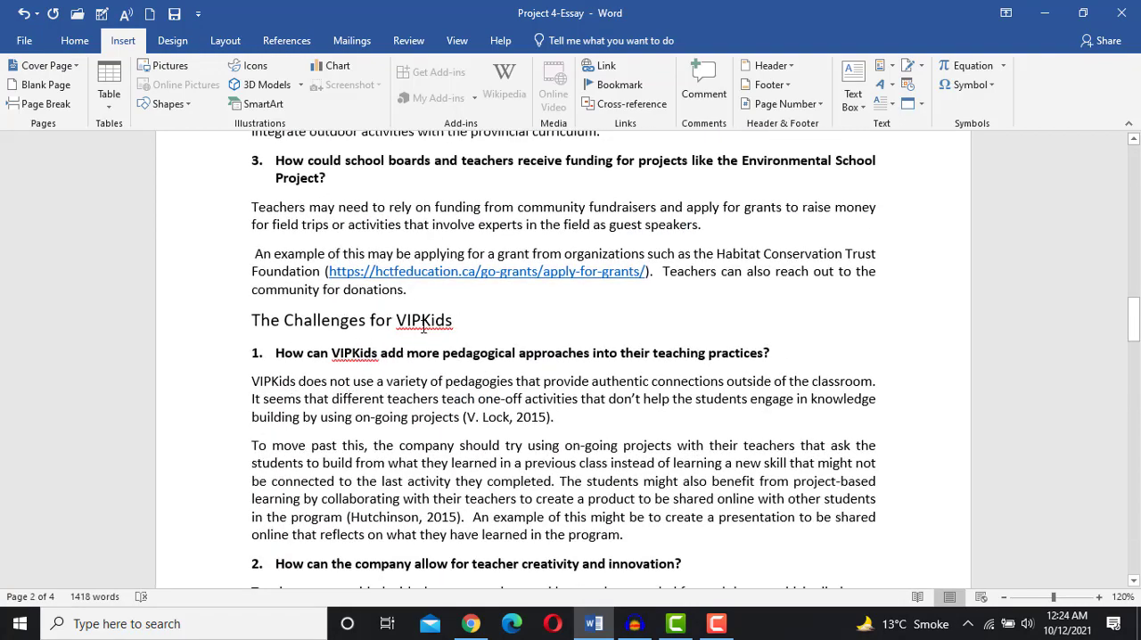
{"action": "scroll", "coordinate": [424, 327], "scroll_direction": "up", "scroll_amount": 15}
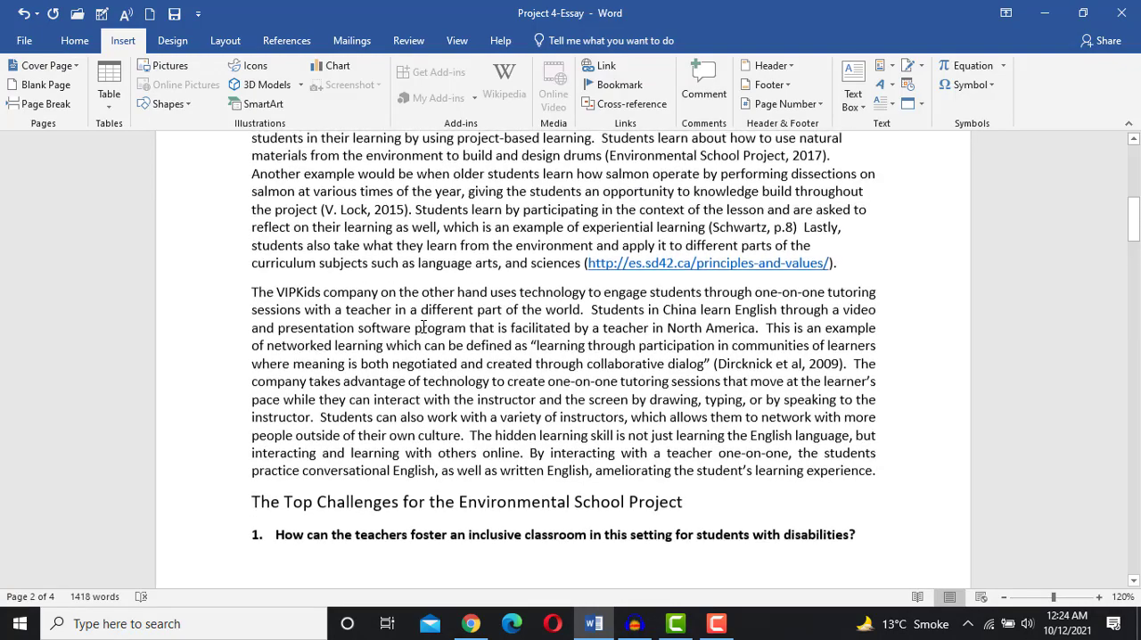
{"action": "scroll", "coordinate": [423, 328], "scroll_direction": "up", "scroll_amount": 4}
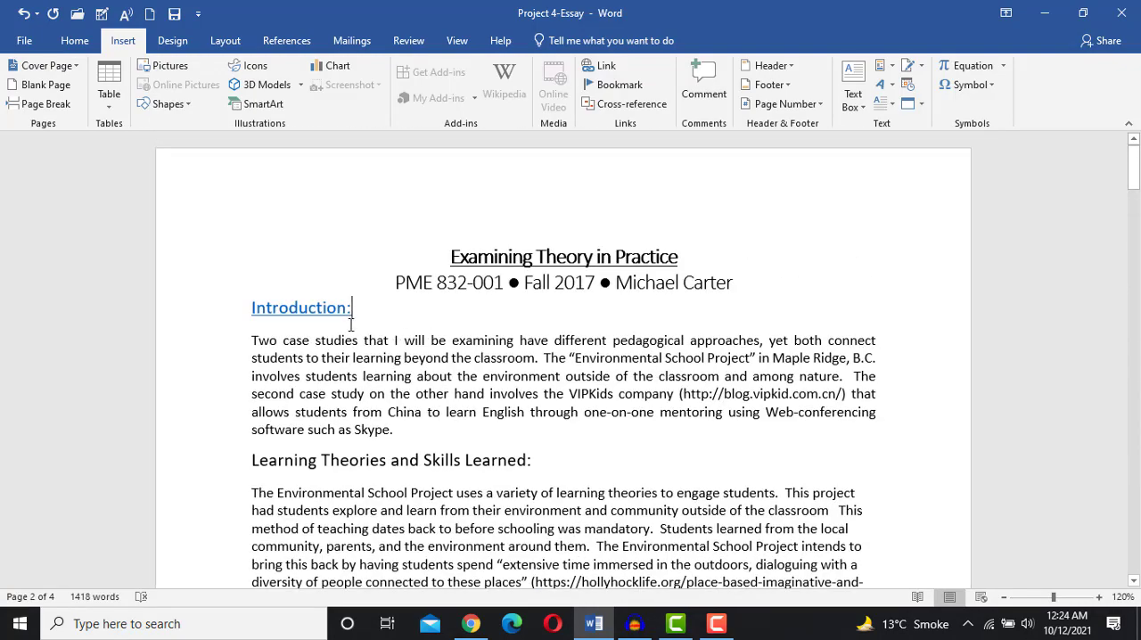
{"action": "left_click", "coordinate": [288, 310]}
{"action": "triple_click", "coordinate": [293, 314]}
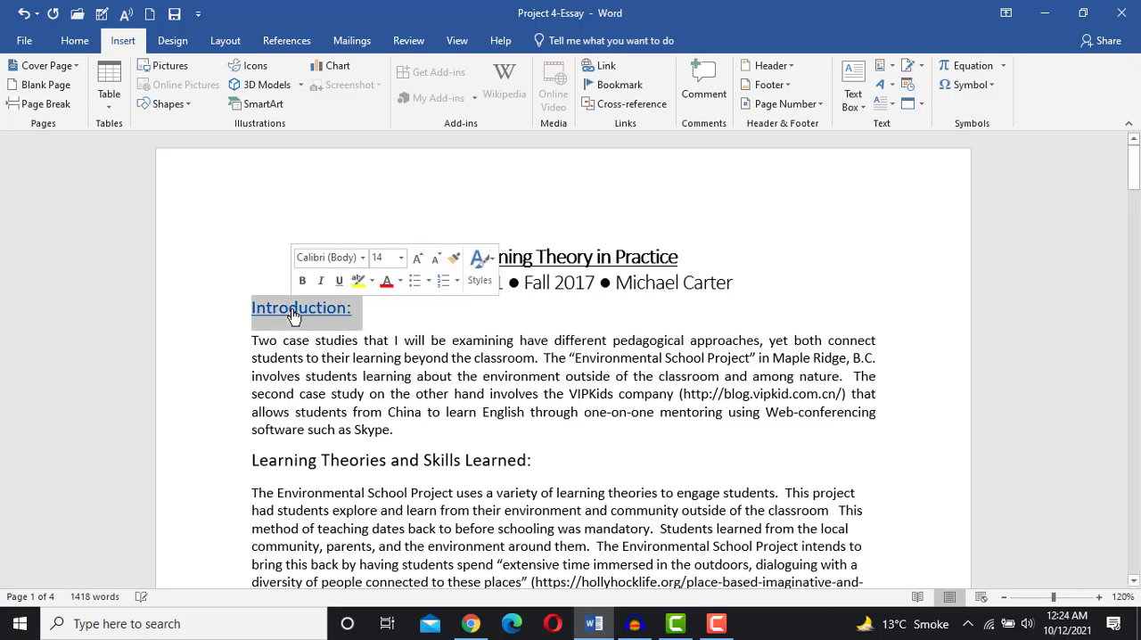
{"action": "left_click", "coordinate": [297, 316], "text": "ctrl"}
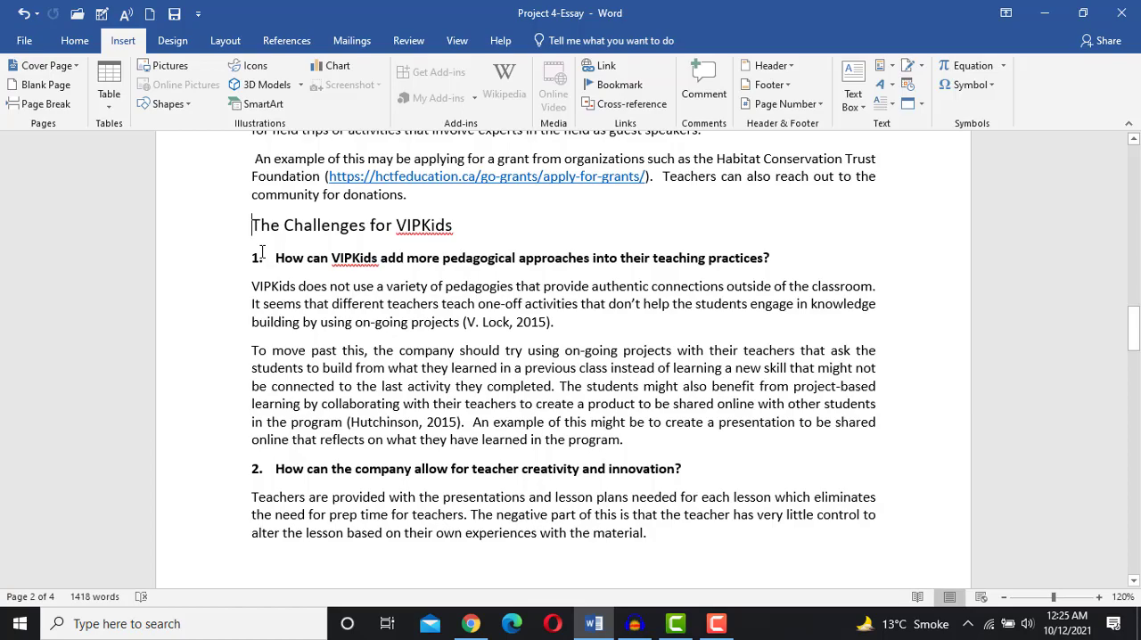
{"action": "scroll", "coordinate": [262, 252], "scroll_direction": "up", "scroll_amount": 1}
{"action": "scroll", "coordinate": [261, 252], "scroll_direction": "up", "scroll_amount": 20}
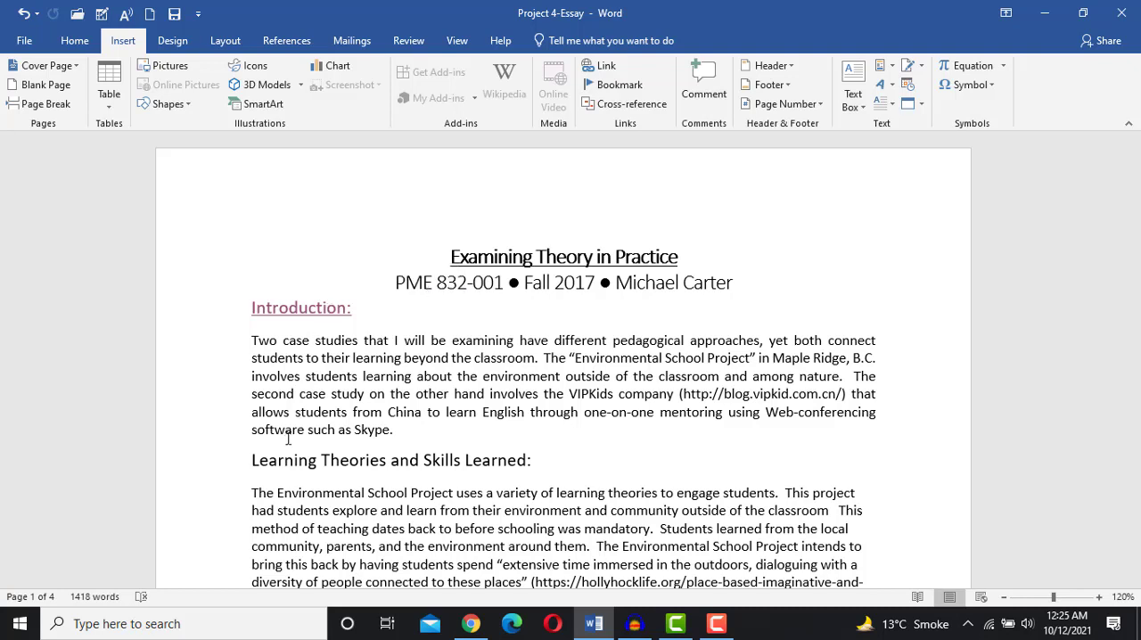
{"action": "left_click", "coordinate": [254, 462]}
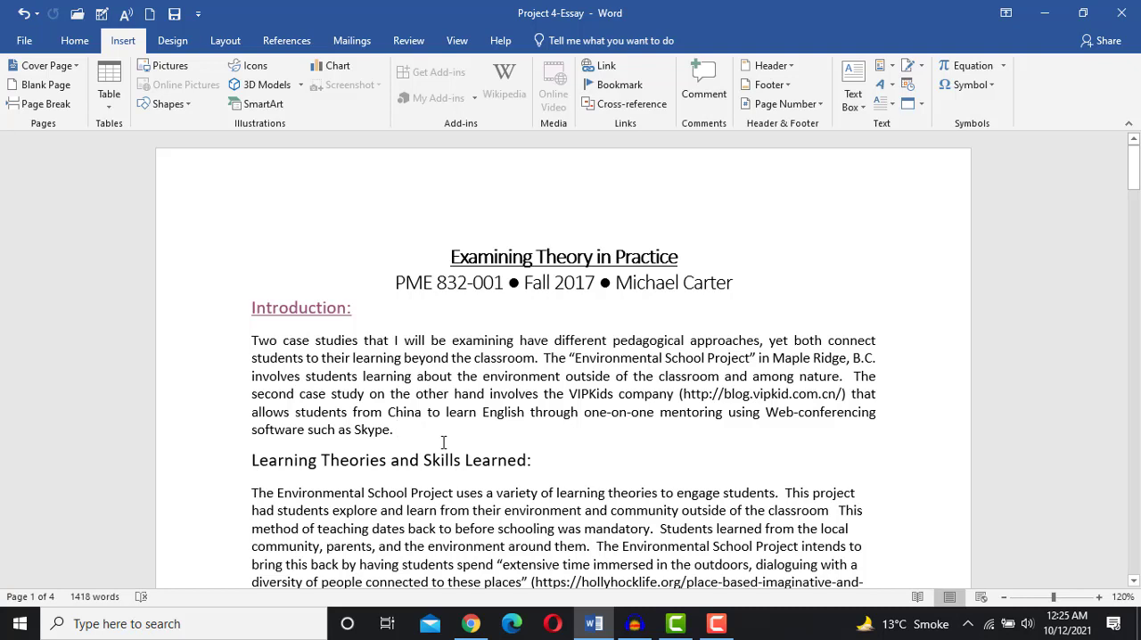
{"action": "type", "text": "www."}
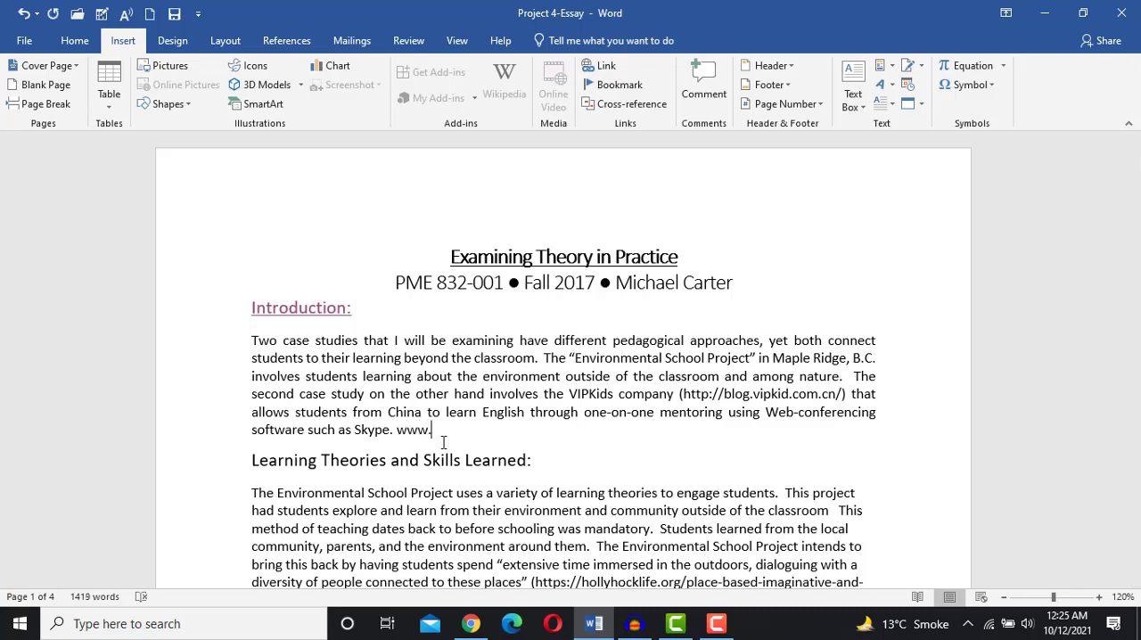
{"action": "type", "text": "google.com"}
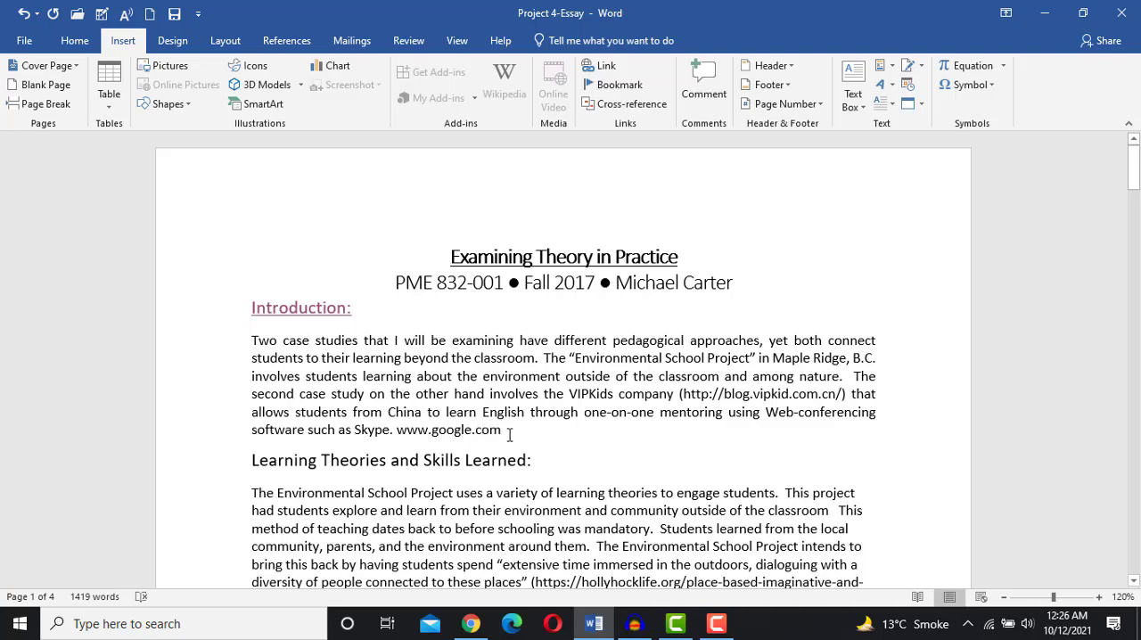
{"action": "left_click_drag", "start_coordinate": [504, 432], "coordinate": [408, 430]}
{"action": "key", "text": "ctrl+c"}
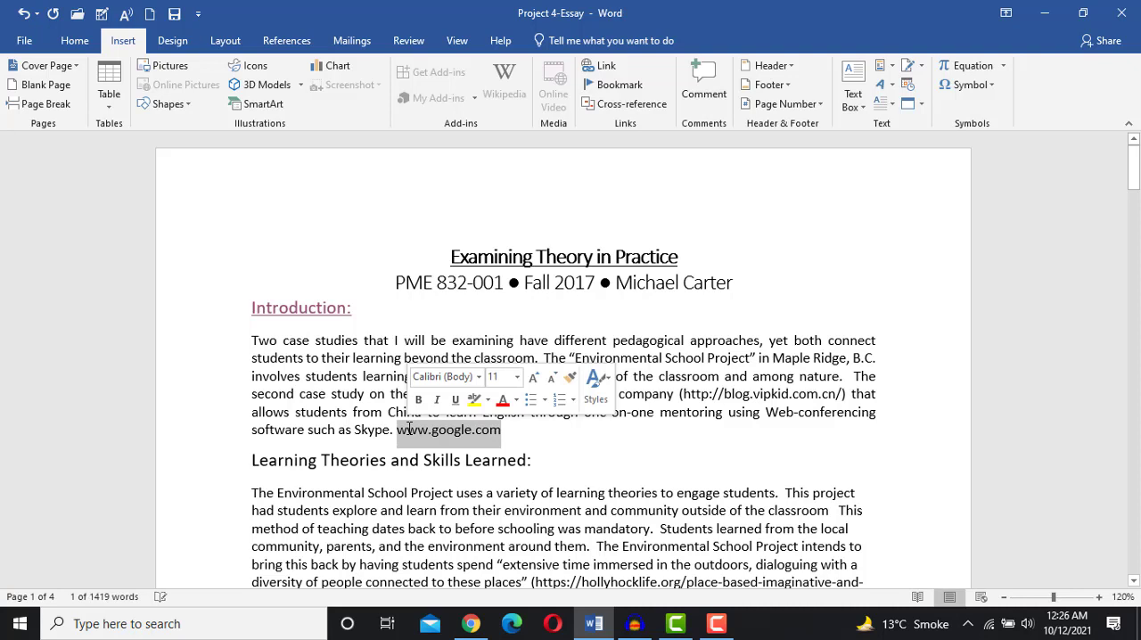
{"action": "key", "text": "BackSpace"}
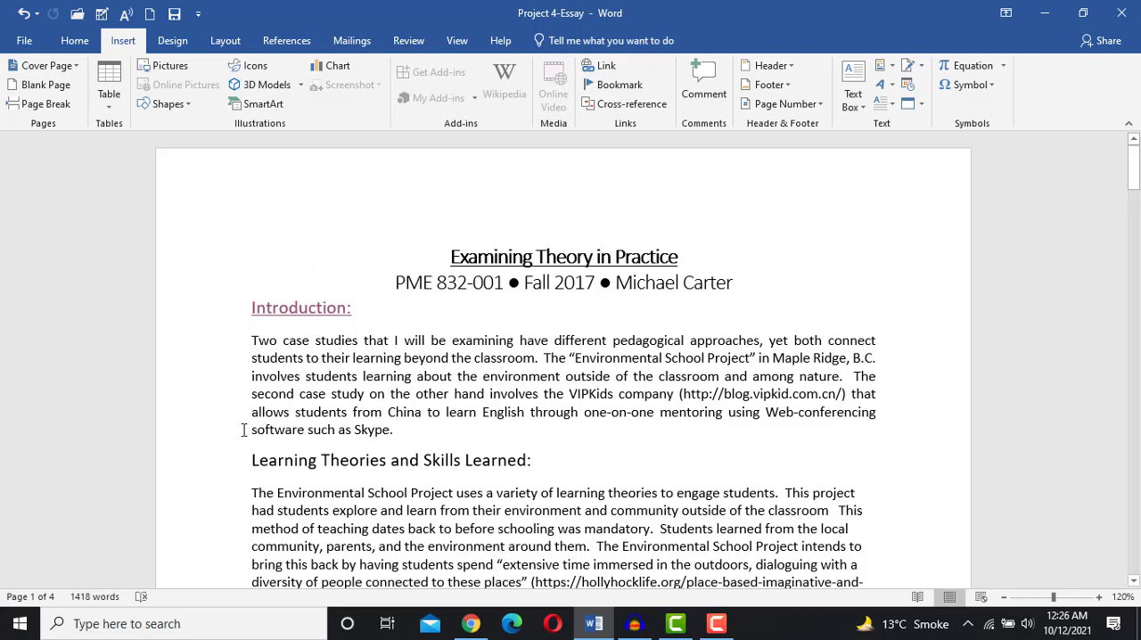
{"action": "left_click_drag", "start_coordinate": [252, 460], "coordinate": [544, 465]}
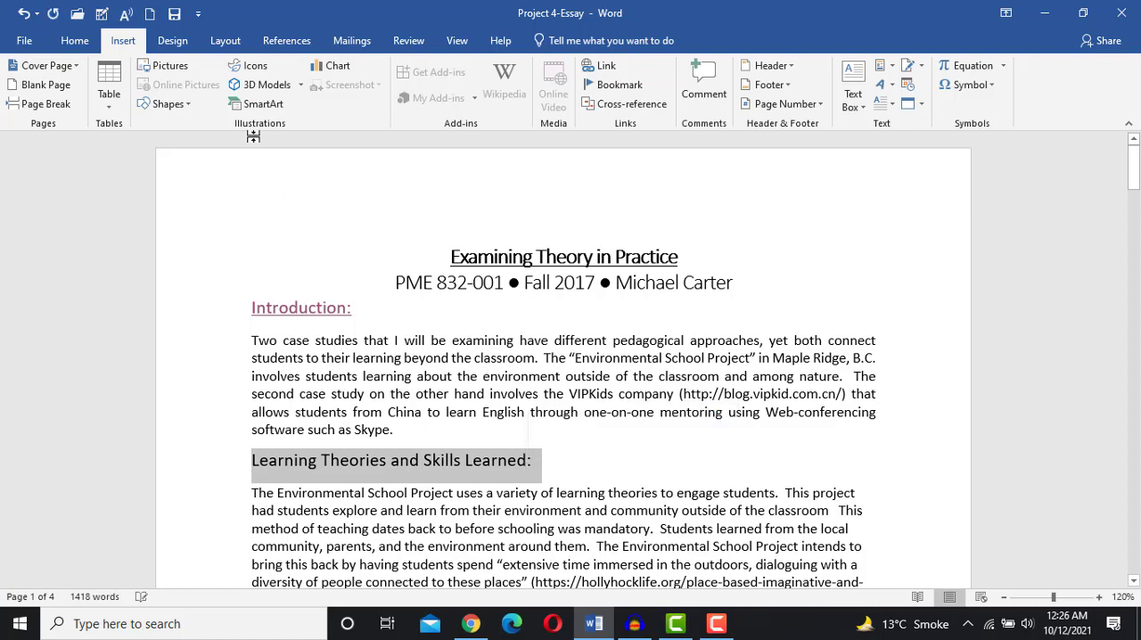
{"action": "left_click", "coordinate": [600, 72]}
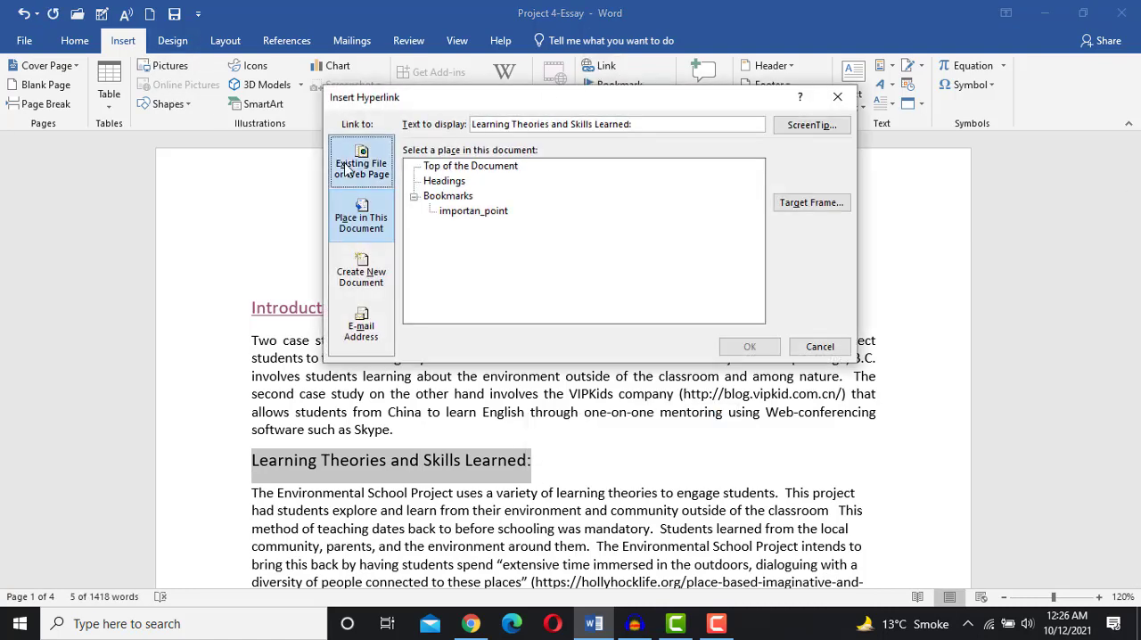
{"action": "left_click", "coordinate": [347, 168]}
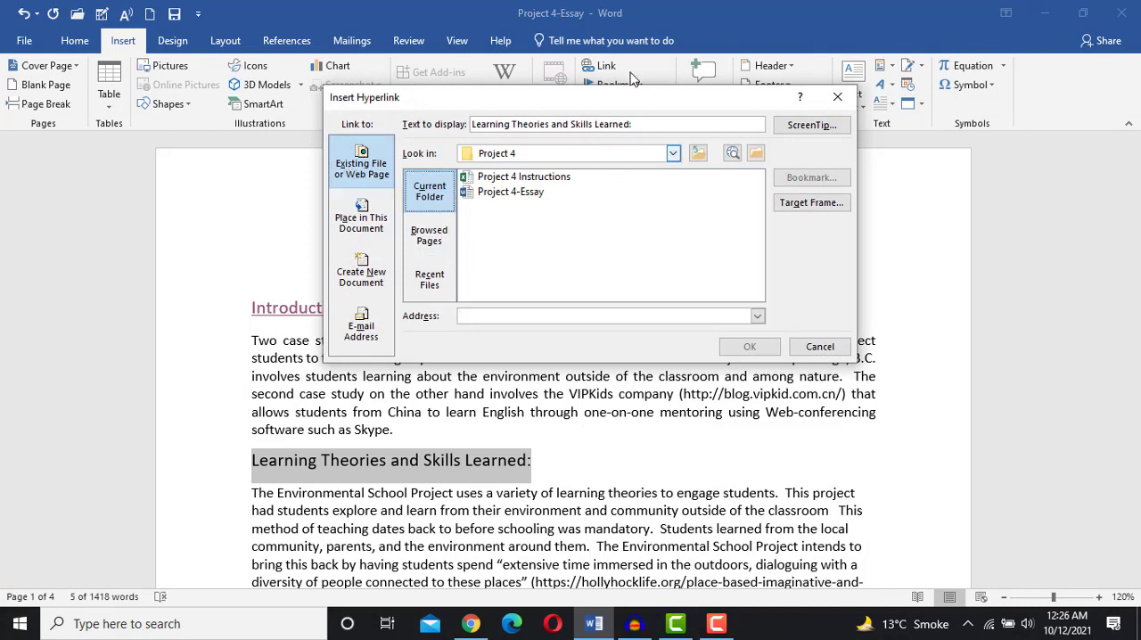
{"action": "left_click", "coordinate": [465, 316]}
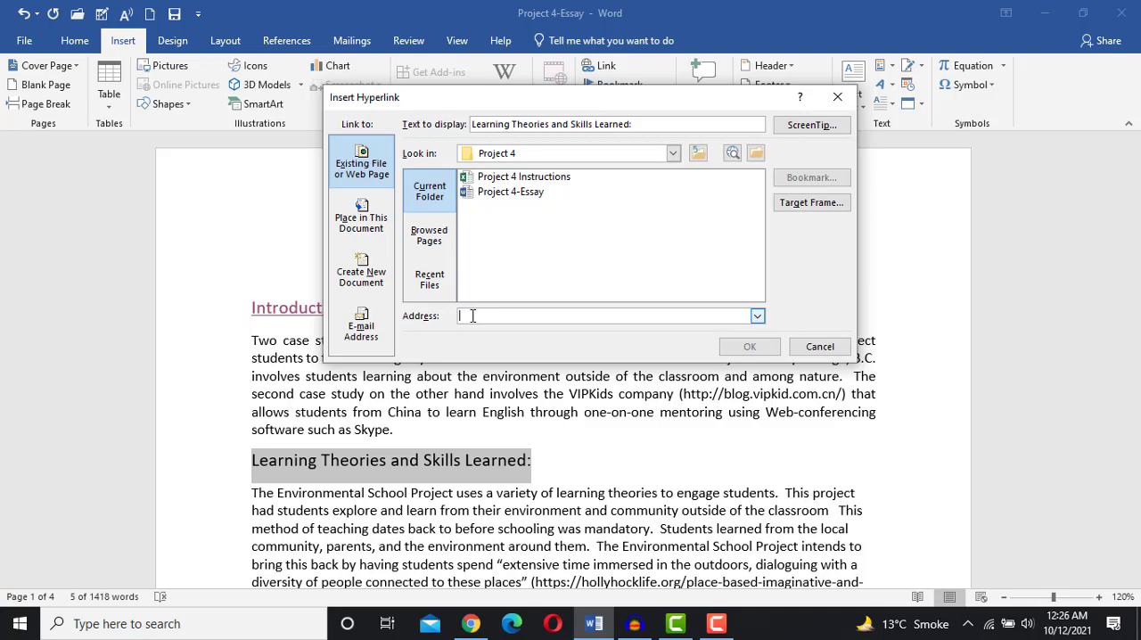
{"action": "key", "text": "ctrl+v"}
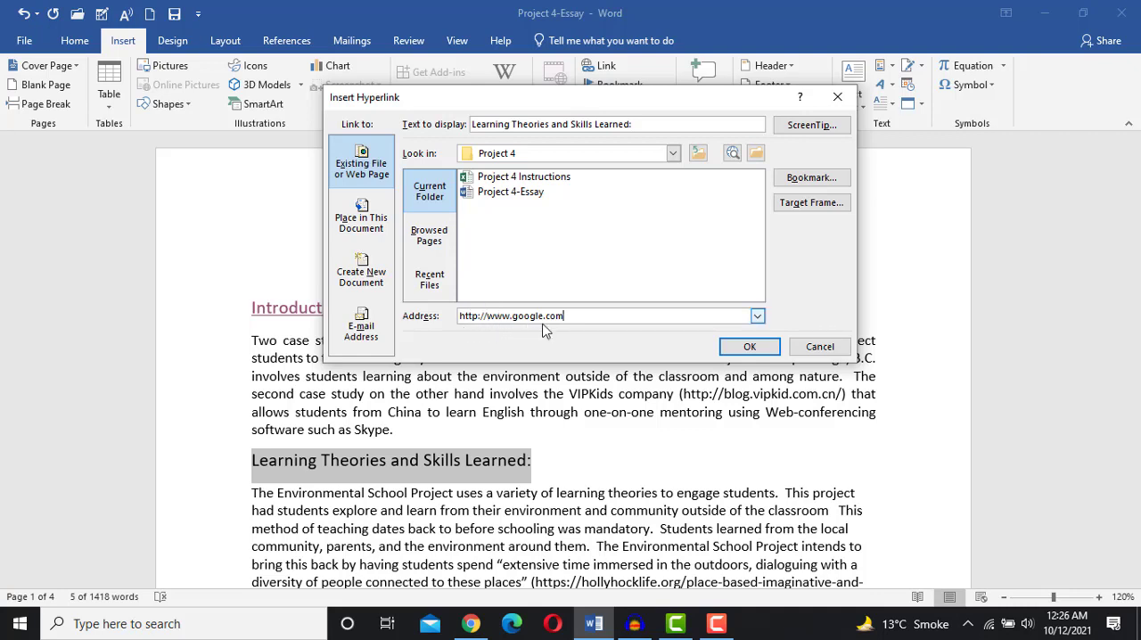
{"action": "left_click", "coordinate": [729, 350]}
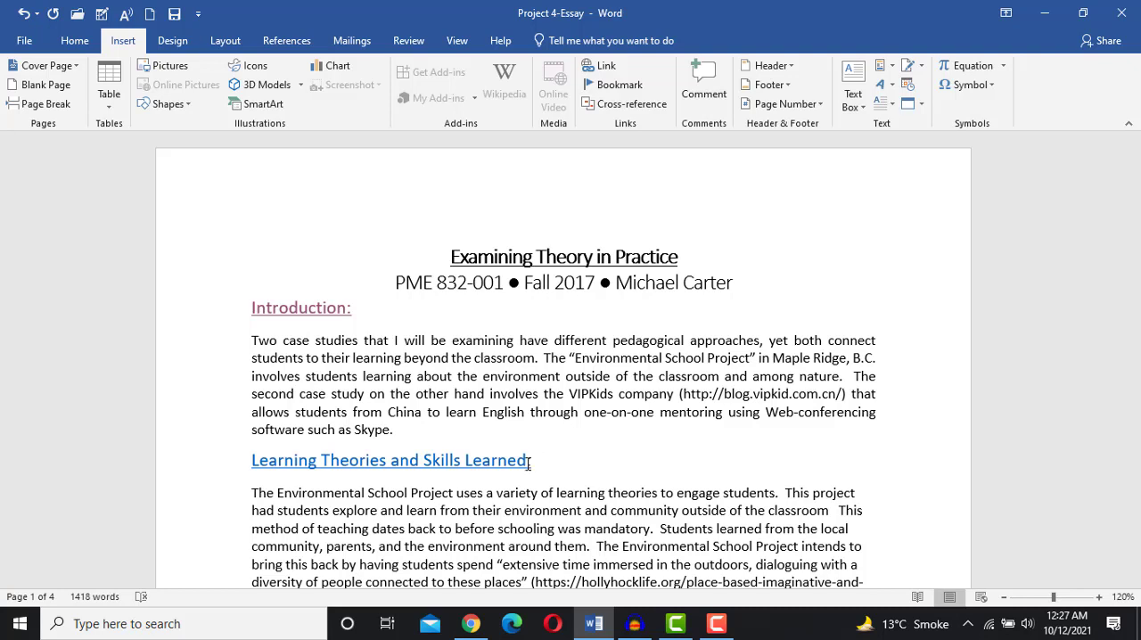
- Follow the new web hyperlink to open Google in the browser, then return to the top of the document
{"action": "mouse_move", "coordinate": [511, 468]}
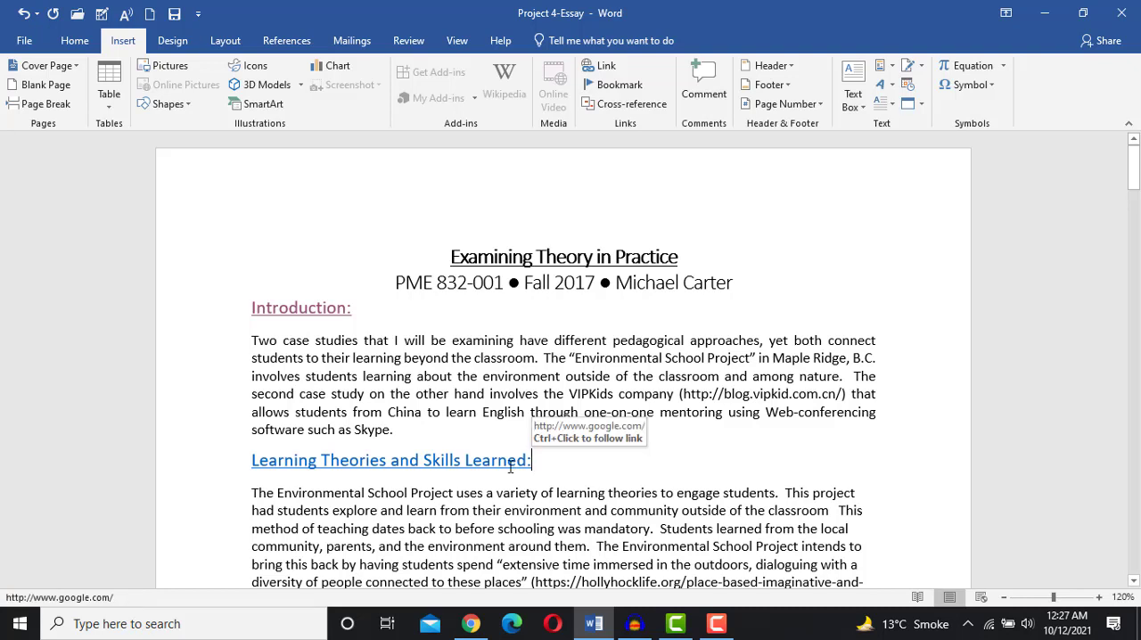
{"action": "left_click", "coordinate": [419, 463], "text": "ctrl"}
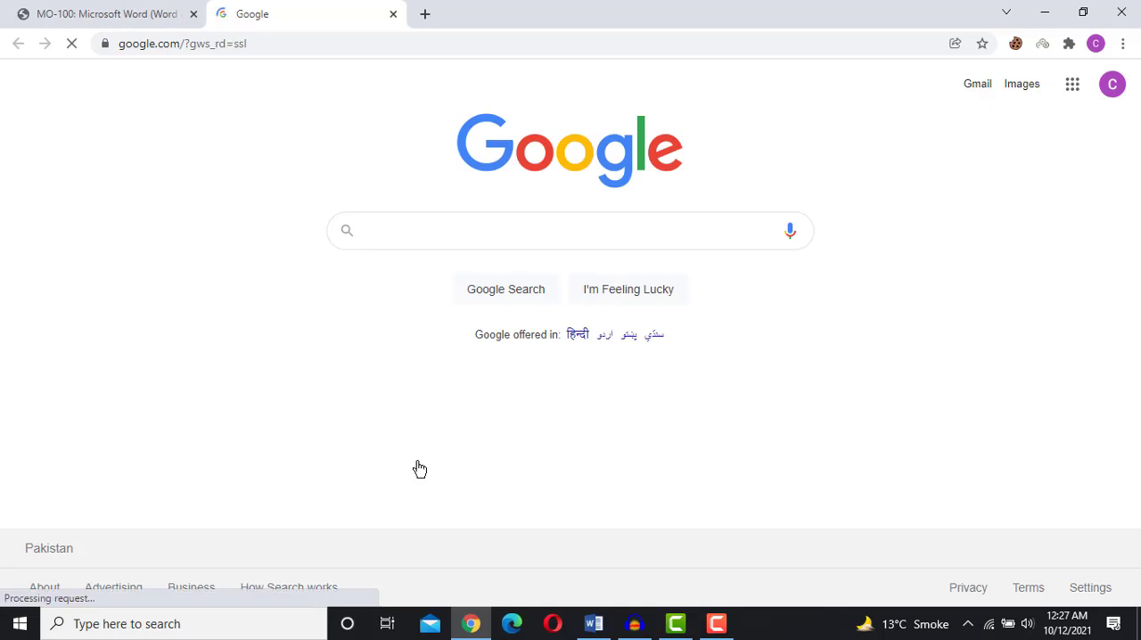
{"action": "left_click", "coordinate": [594, 623]}
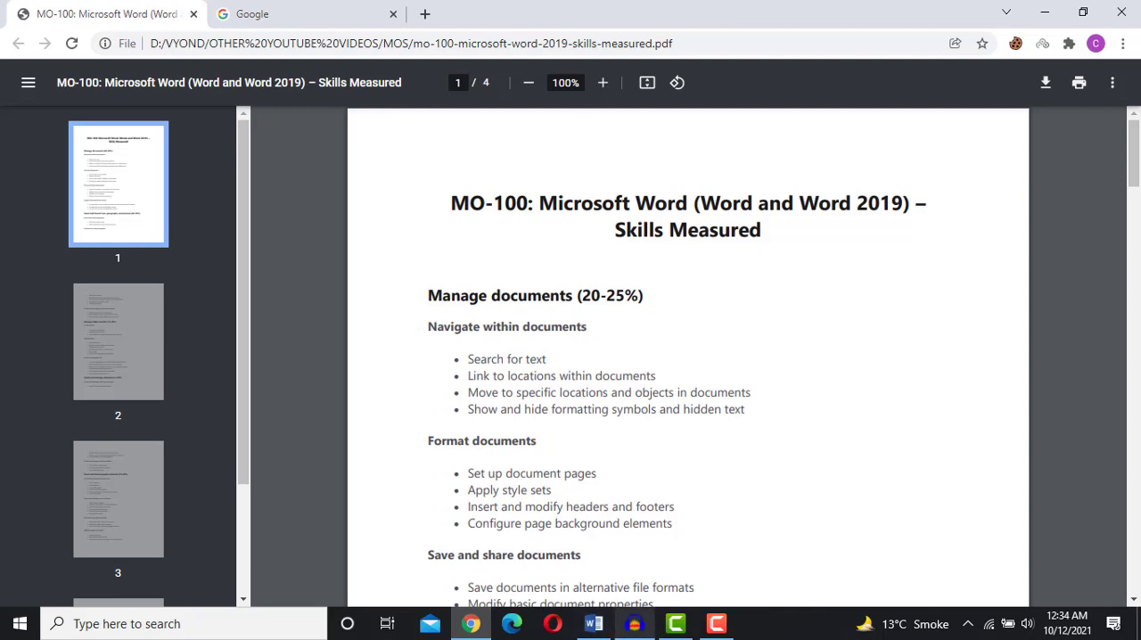
{"action": "left_click", "coordinate": [594, 625]}
{"action": "scroll", "coordinate": [523, 457], "scroll_direction": "up", "scroll_amount": 15}
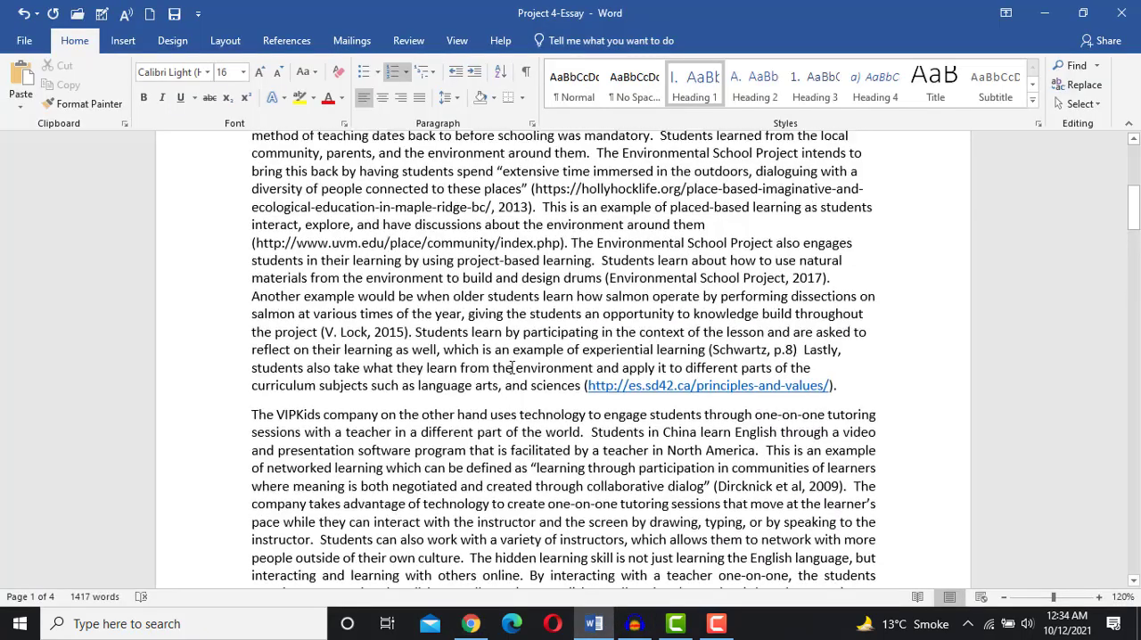
{"action": "scroll", "coordinate": [519, 350], "scroll_direction": "up", "scroll_amount": 1}
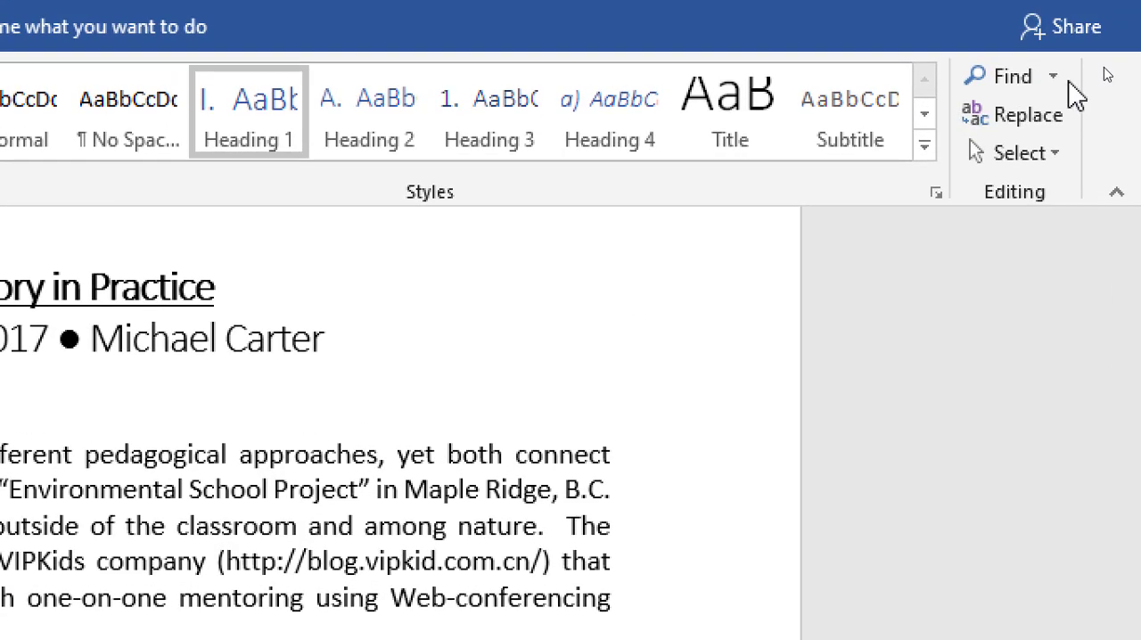
- Use Go To to jump to the importan_point bookmark, then close the dialog
{"action": "left_click", "coordinate": [1061, 83]}
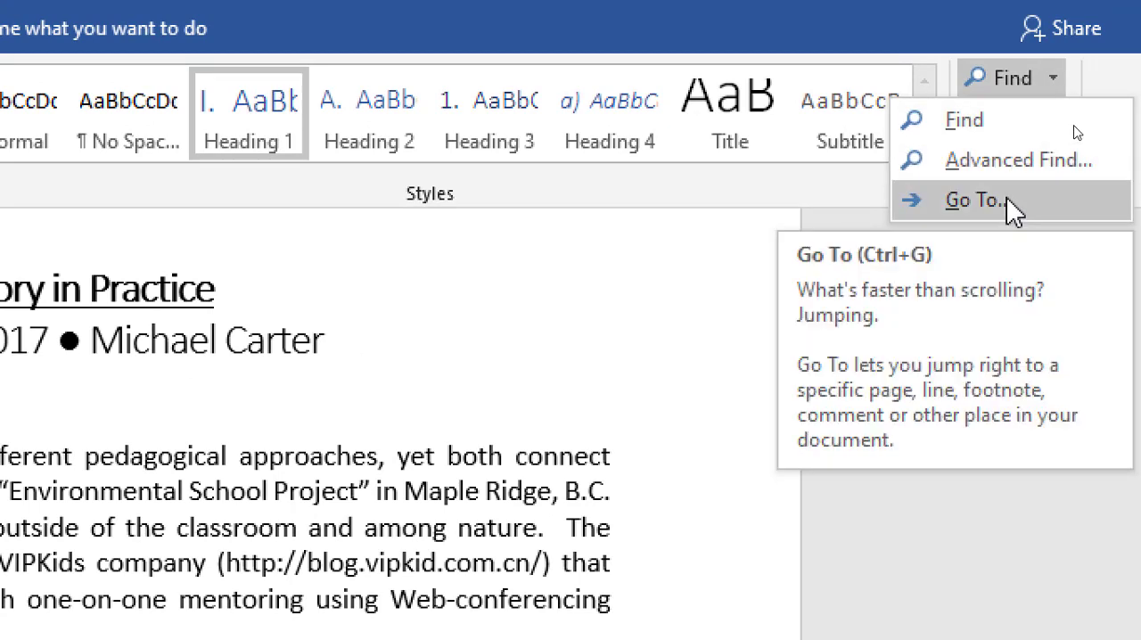
{"action": "left_click", "coordinate": [1012, 209]}
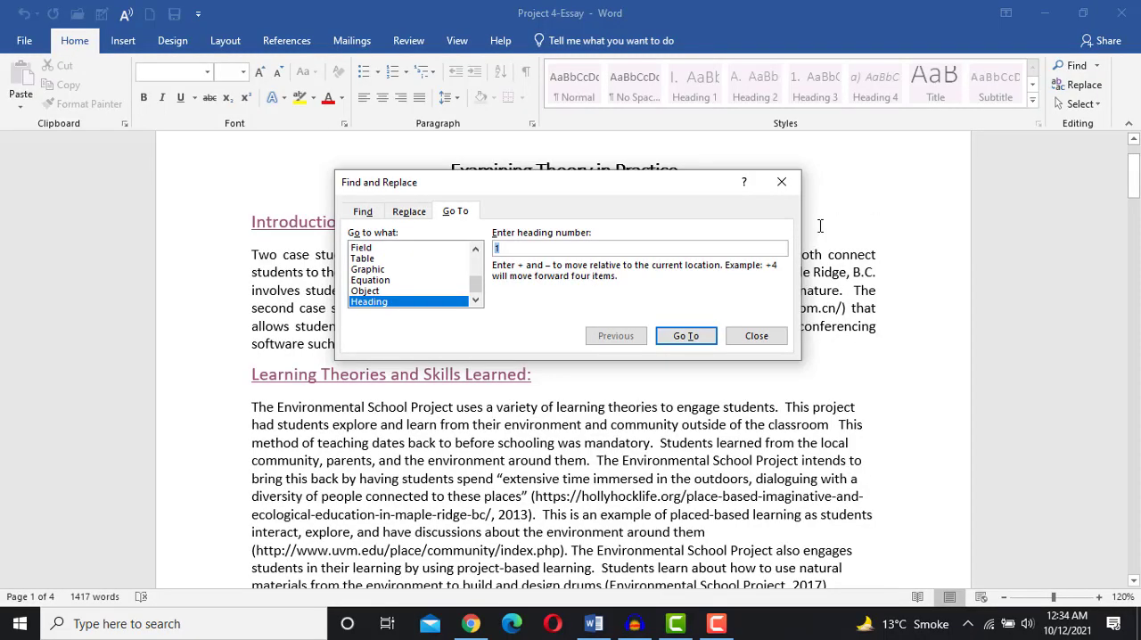
{"action": "left_click", "coordinate": [475, 251]}
{"action": "left_click", "coordinate": [475, 251]}
{"action": "left_click", "coordinate": [475, 251]}
{"action": "left_click", "coordinate": [476, 251]}
{"action": "left_click", "coordinate": [476, 250]}
{"action": "left_click", "coordinate": [475, 250]}
{"action": "left_click", "coordinate": [475, 250]}
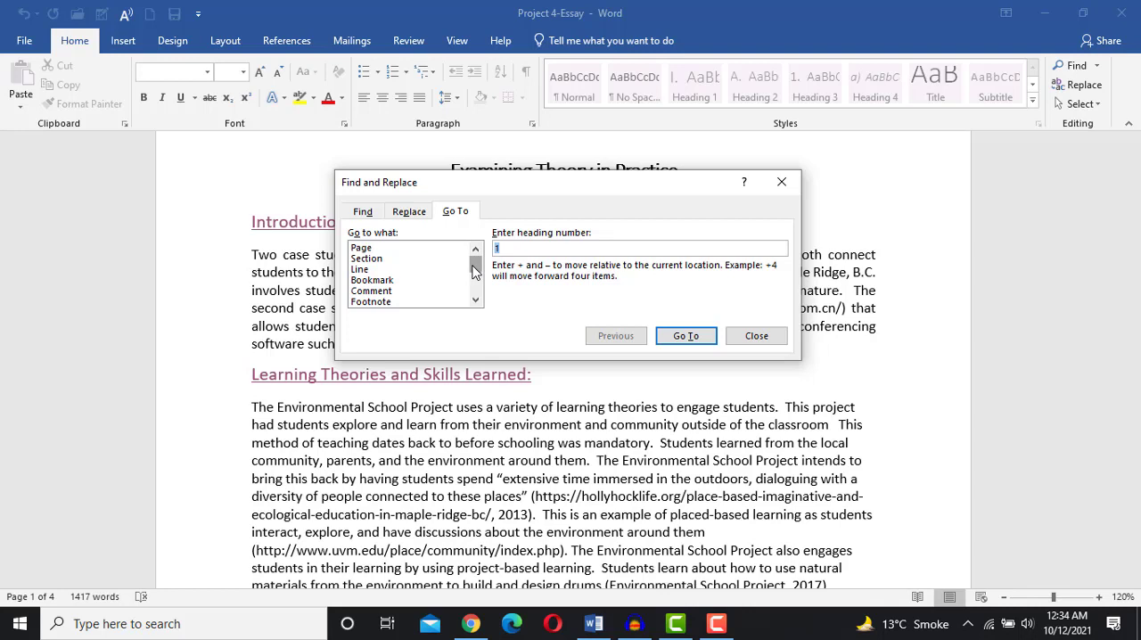
{"action": "left_click", "coordinate": [376, 281]}
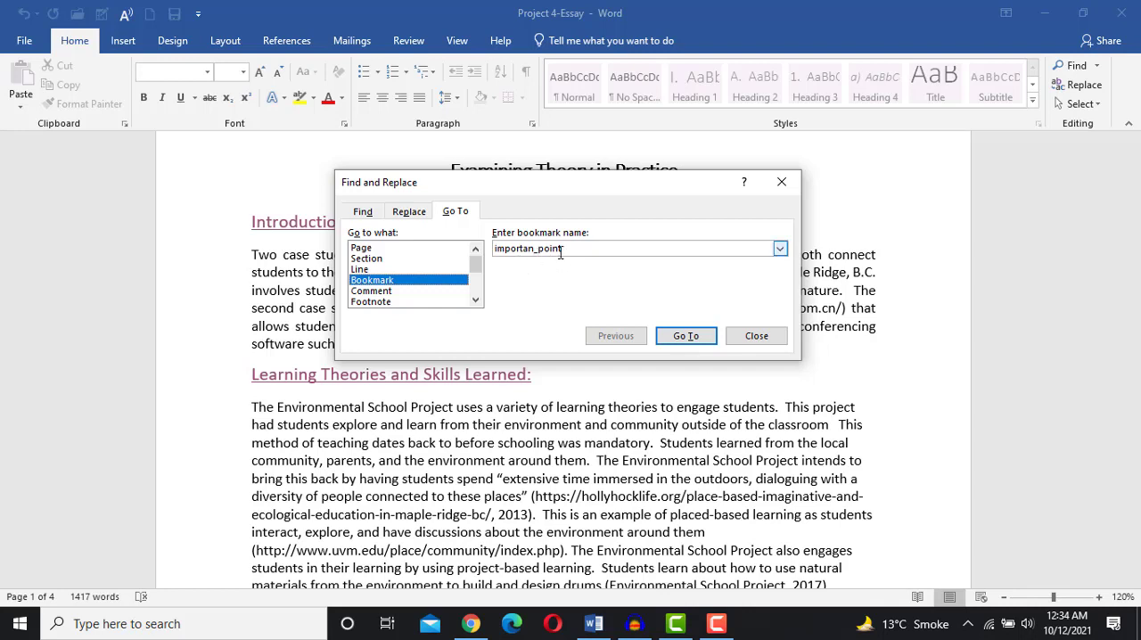
{"action": "left_click", "coordinate": [675, 339]}
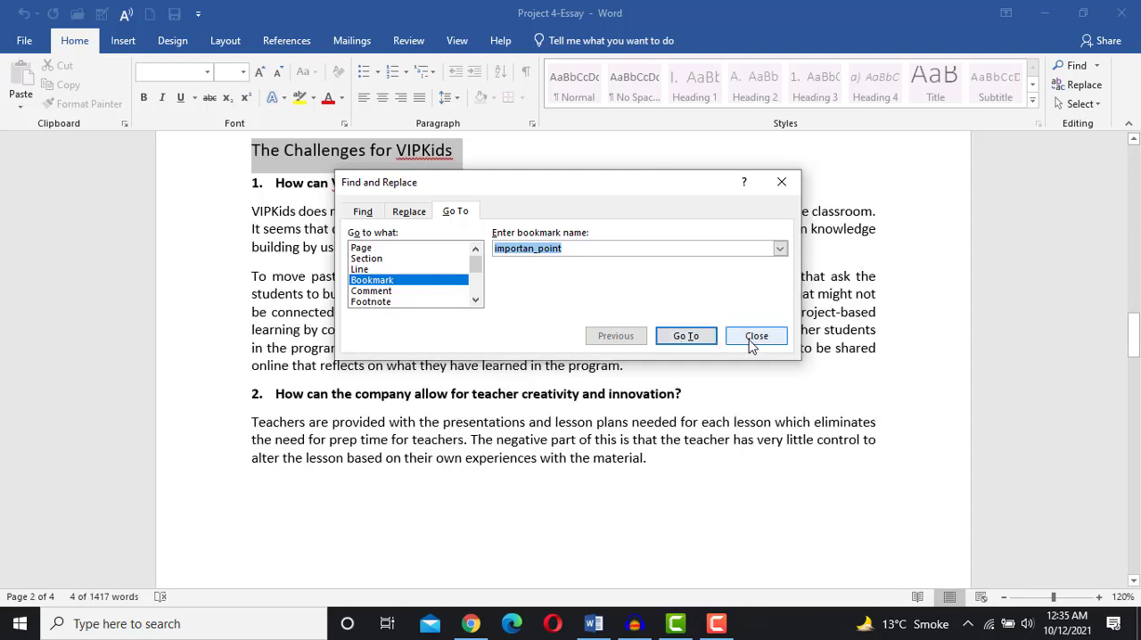
{"action": "left_click", "coordinate": [751, 345]}
- Review the Go To target types, such as Section, Line, Bookmark and Heading, entering heading number 5 without jumping
{"action": "scroll", "coordinate": [389, 267], "scroll_direction": "up", "scroll_amount": 3}
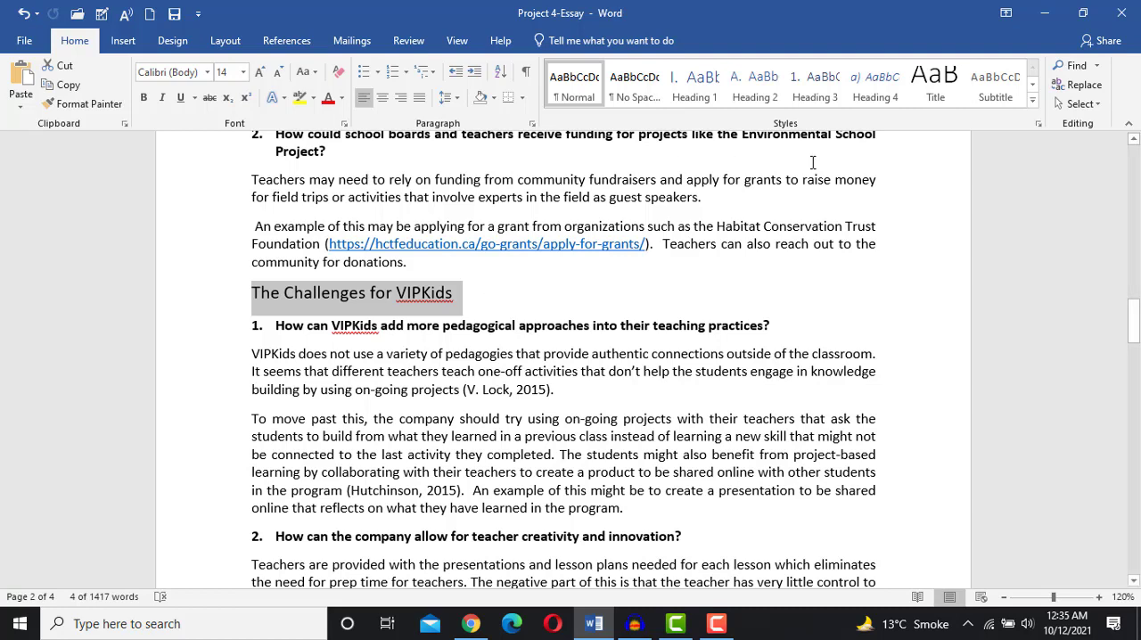
{"action": "left_click", "coordinate": [1097, 66]}
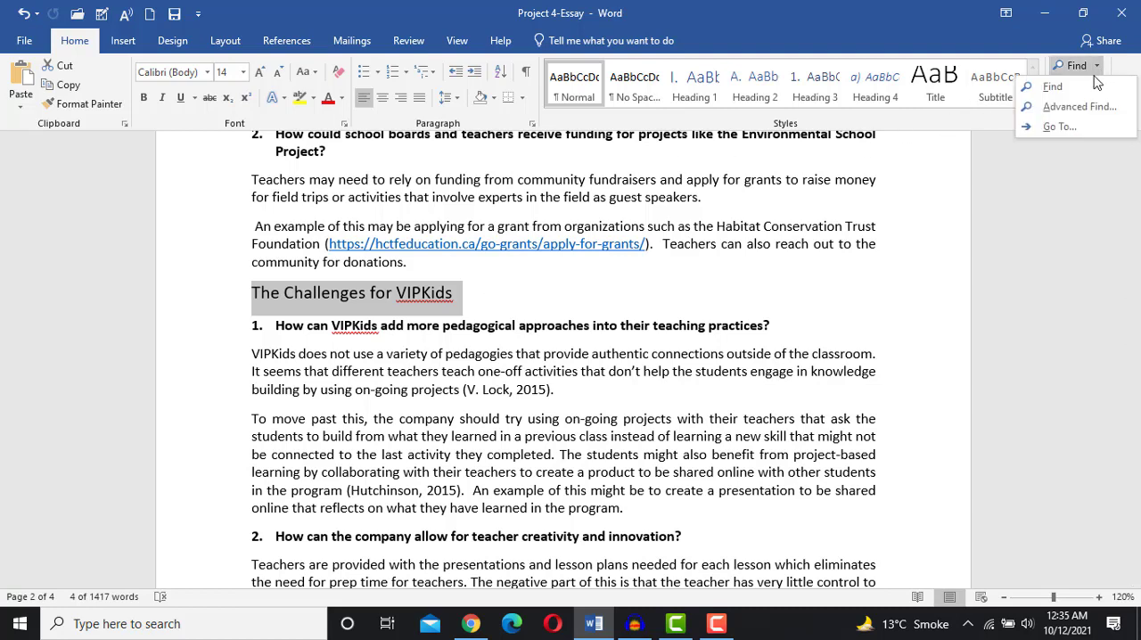
{"action": "left_click", "coordinate": [1060, 126]}
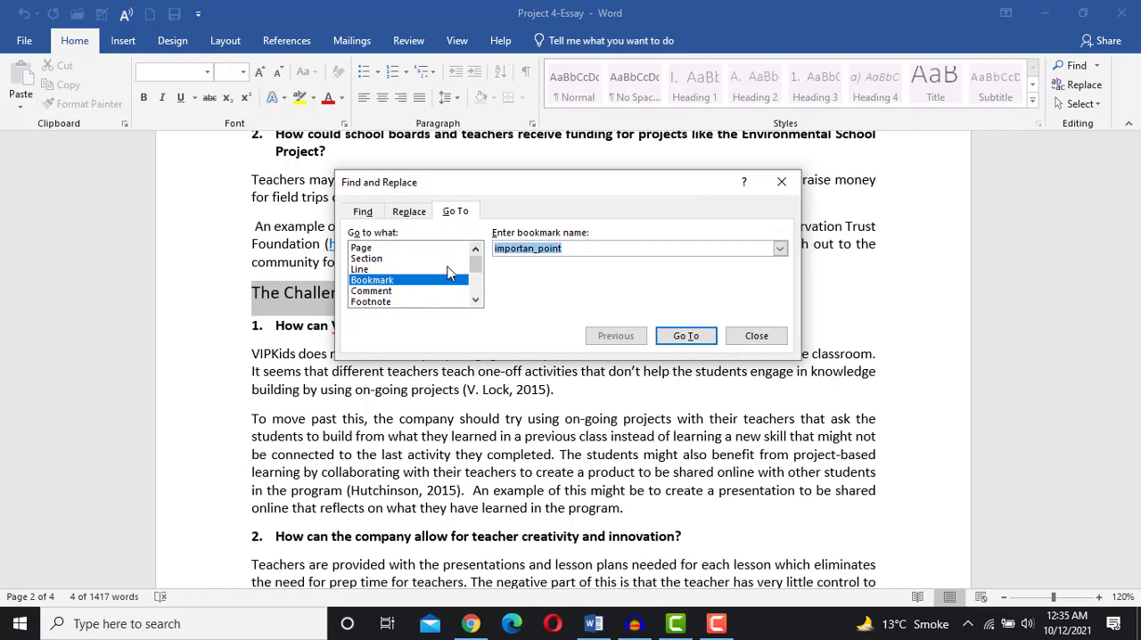
{"action": "left_click", "coordinate": [378, 258]}
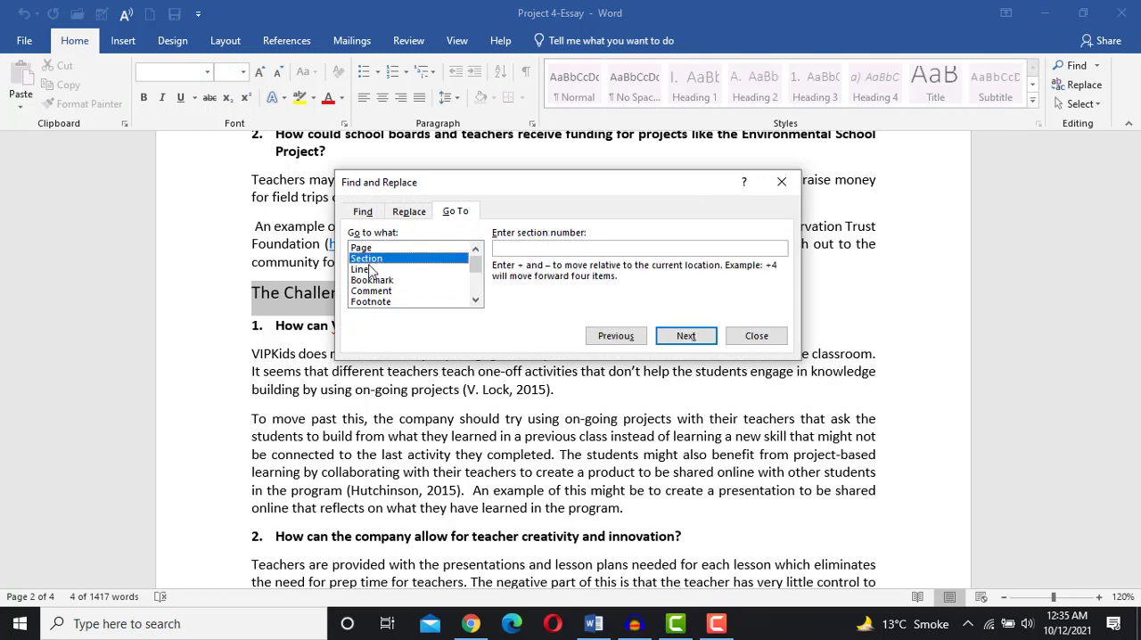
{"action": "left_click", "coordinate": [374, 270]}
{"action": "left_click", "coordinate": [373, 281]}
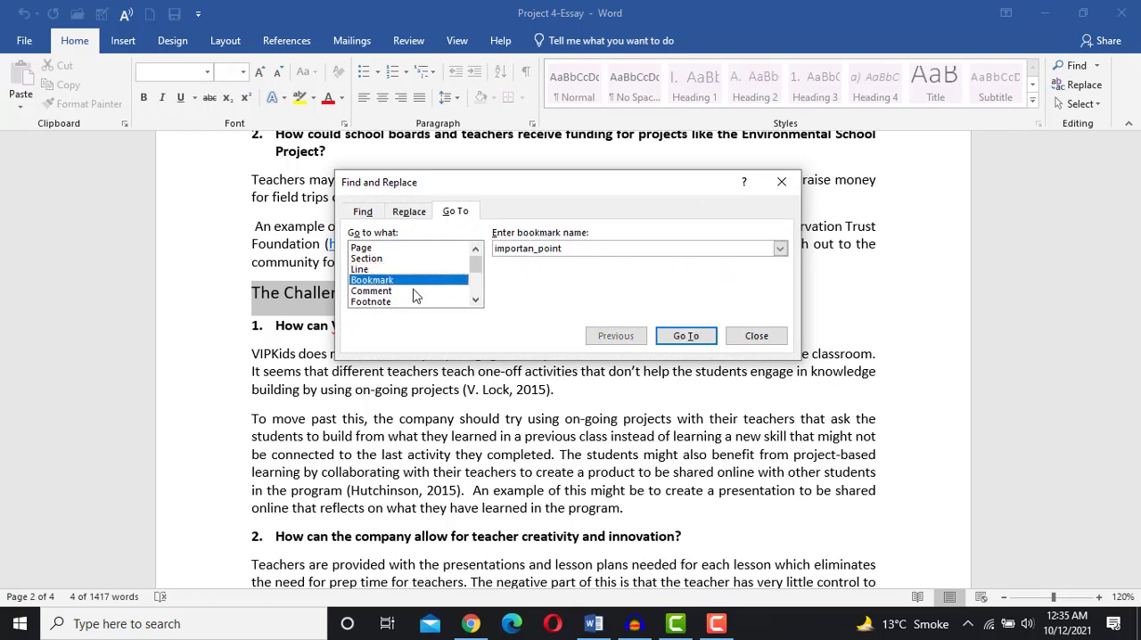
{"action": "left_click", "coordinate": [475, 301]}
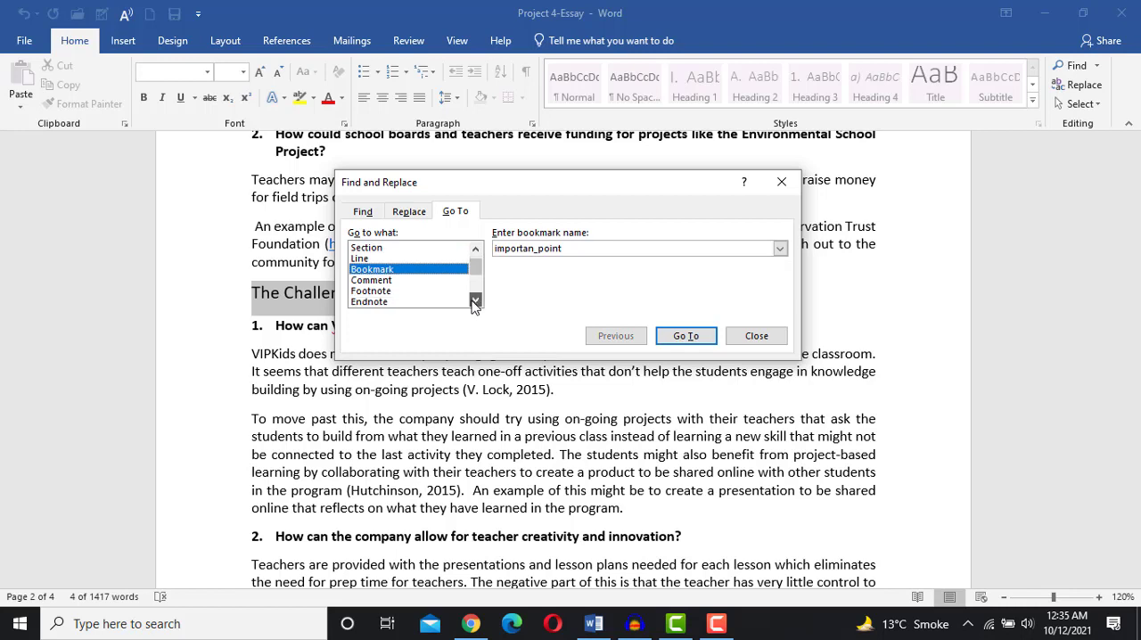
{"action": "left_click", "coordinate": [475, 301]}
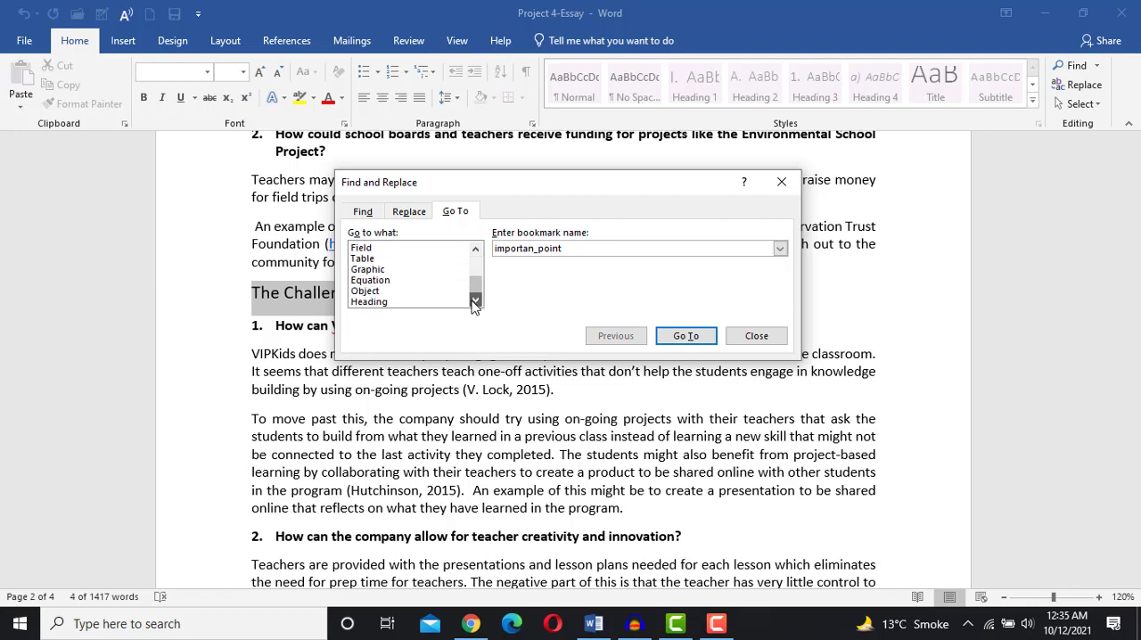
{"action": "left_click", "coordinate": [370, 302]}
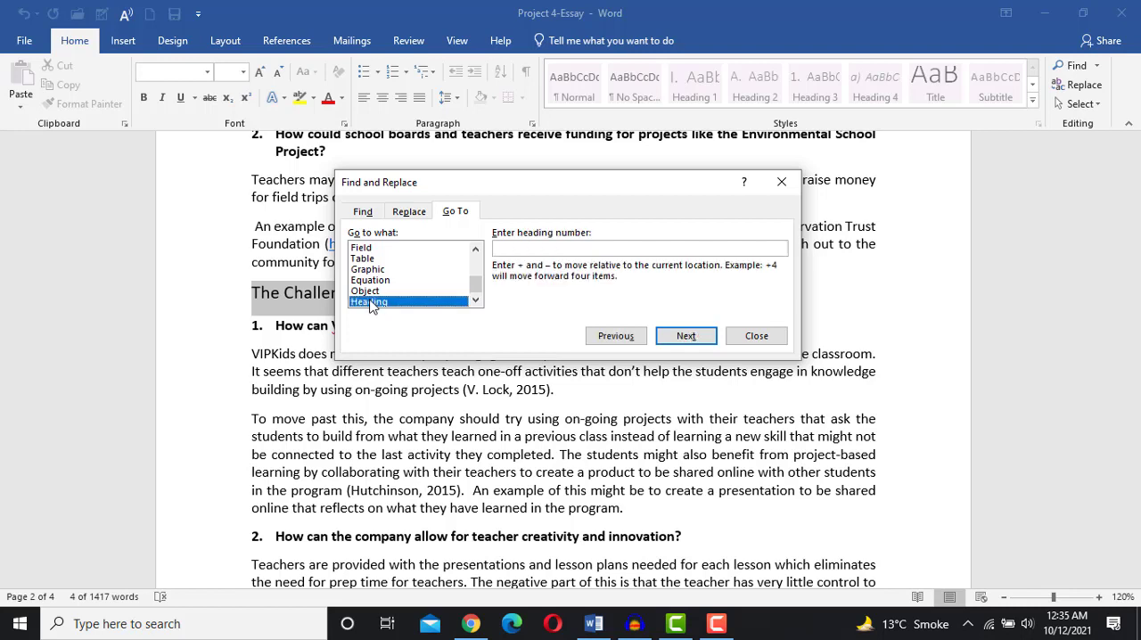
{"action": "left_click", "coordinate": [528, 253]}
{"action": "type", "text": "5"}
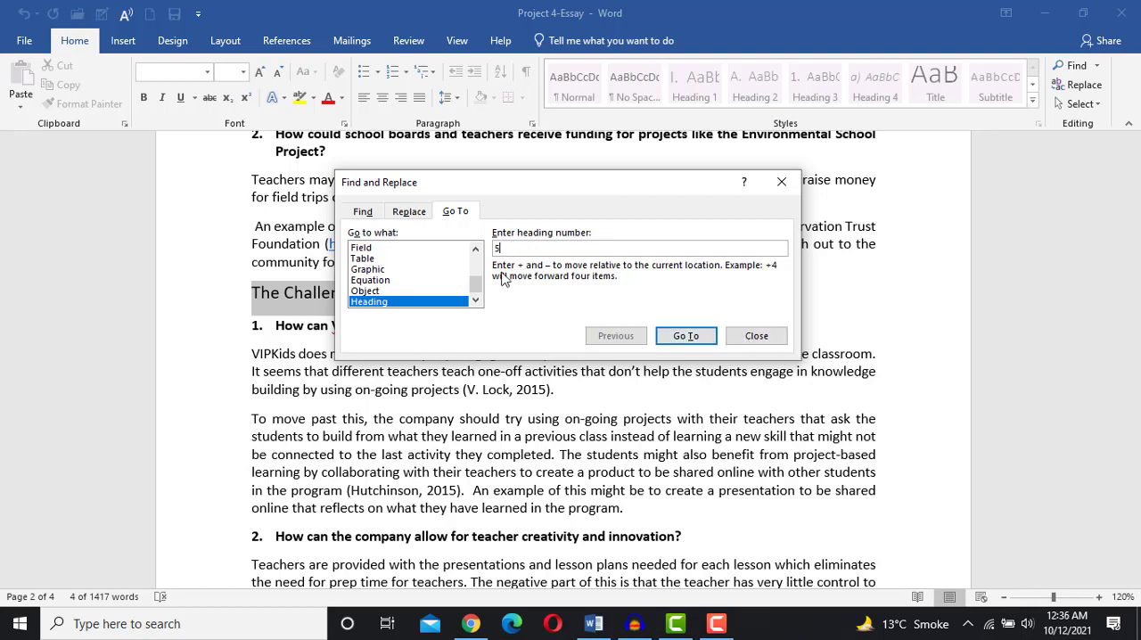
{"action": "left_click", "coordinate": [478, 252]}
{"action": "left_click", "coordinate": [479, 252]}
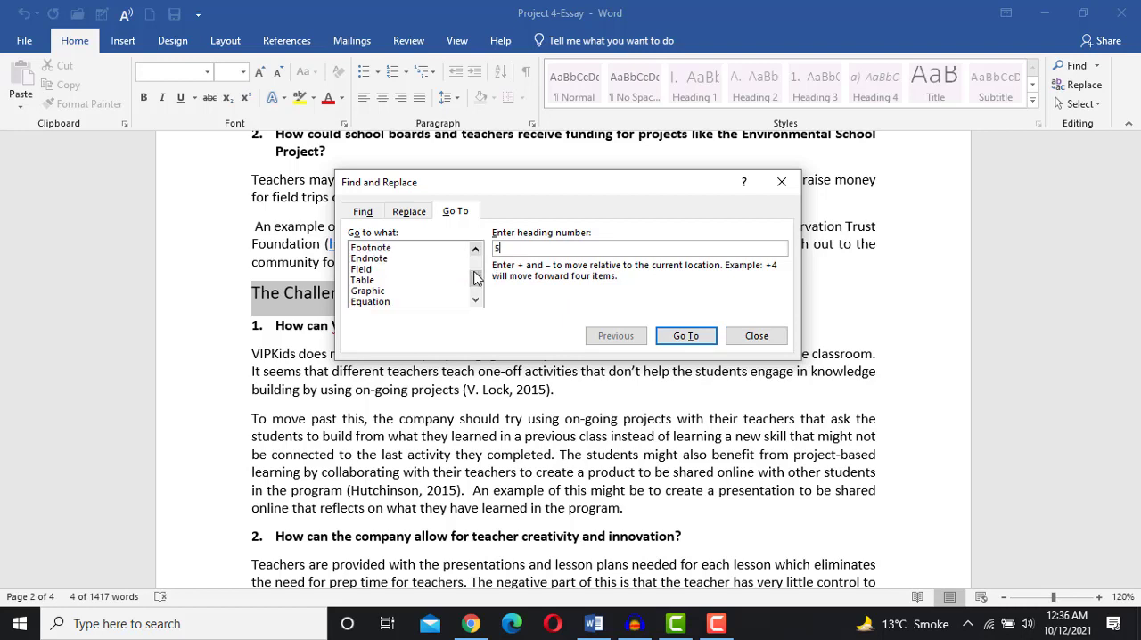
{"action": "left_click_drag", "start_coordinate": [475, 274], "coordinate": [472, 259]}
{"action": "left_click", "coordinate": [373, 280]}
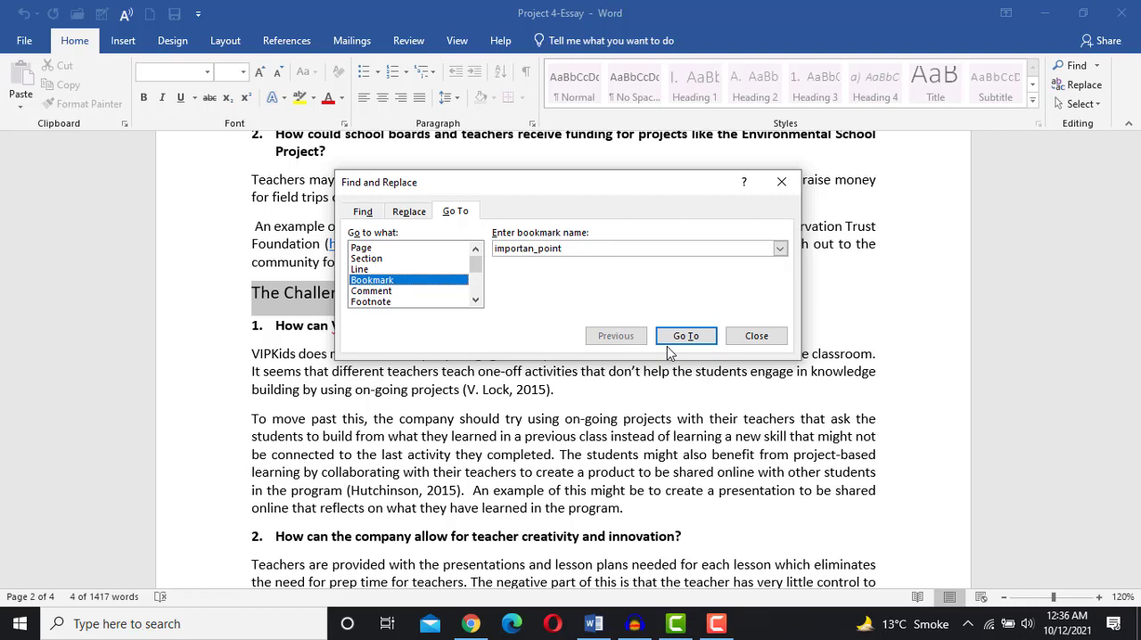
{"action": "left_click", "coordinate": [756, 337]}
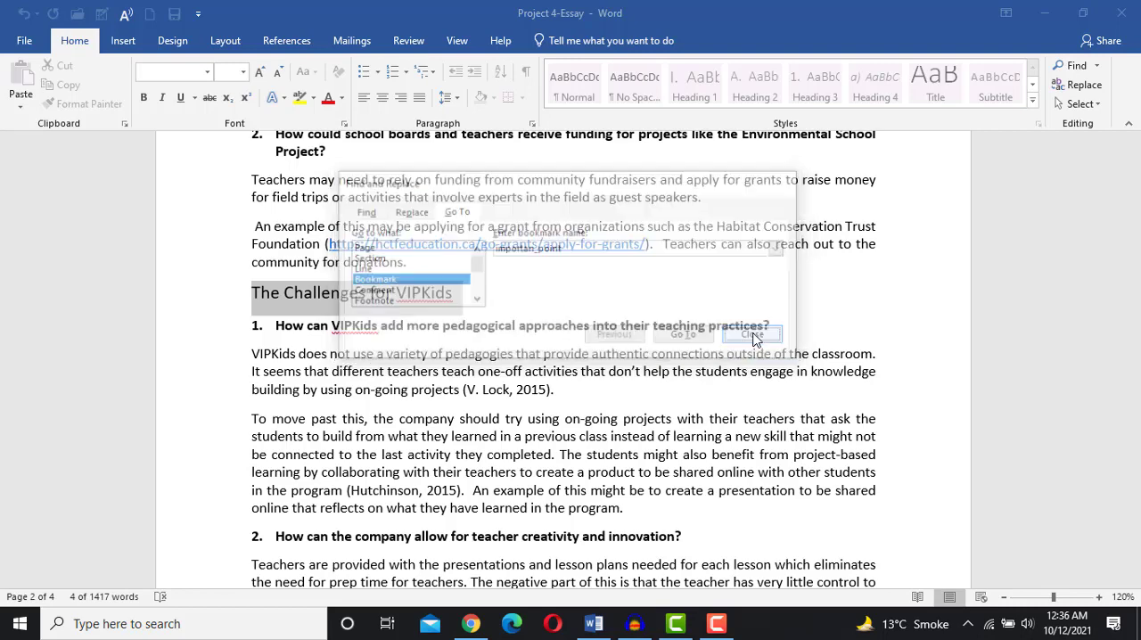
- Reopen Go To and jump once more to the importan_point bookmark, then close the dialog
{"action": "left_click", "coordinate": [606, 412]}
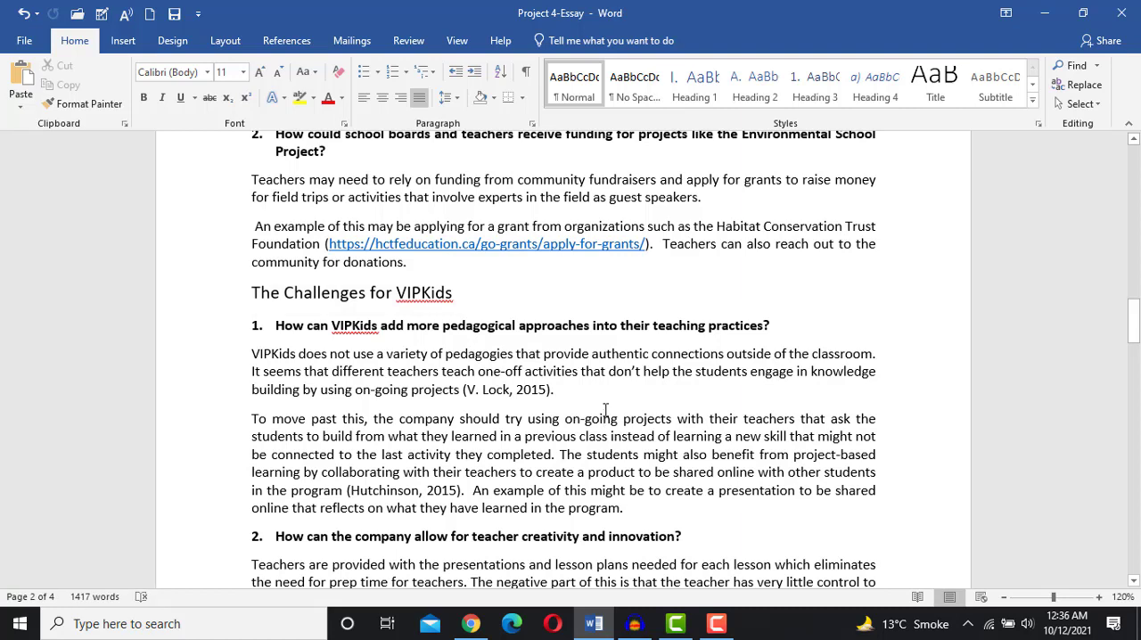
{"action": "scroll", "coordinate": [605, 413], "scroll_direction": "up", "scroll_amount": 7}
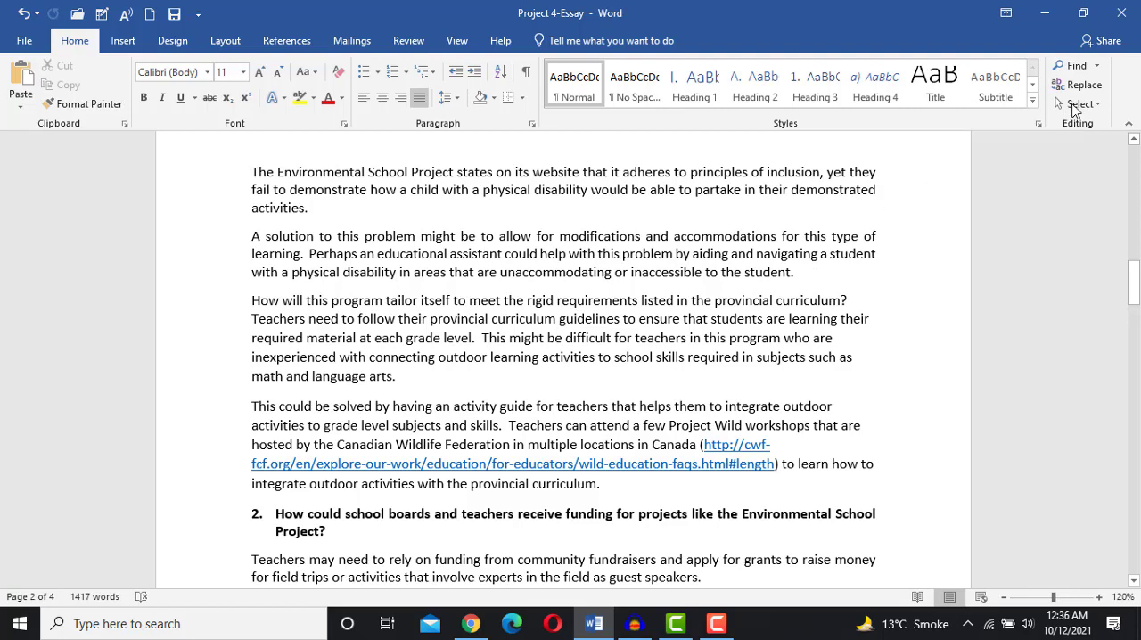
{"action": "left_click", "coordinate": [1098, 71]}
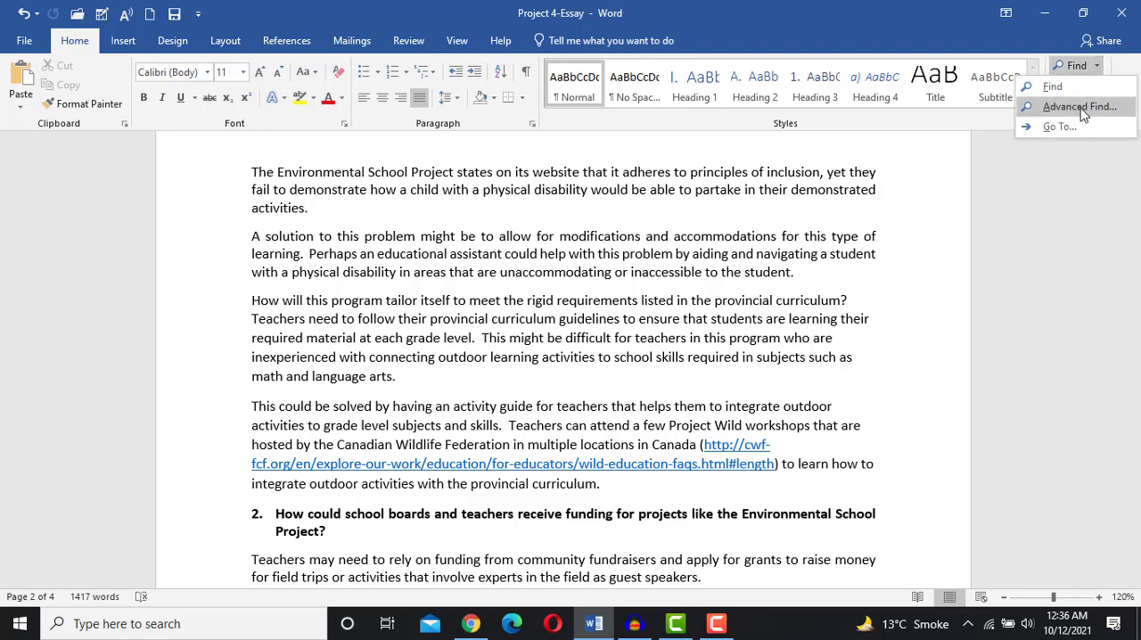
{"action": "left_click", "coordinate": [1066, 126]}
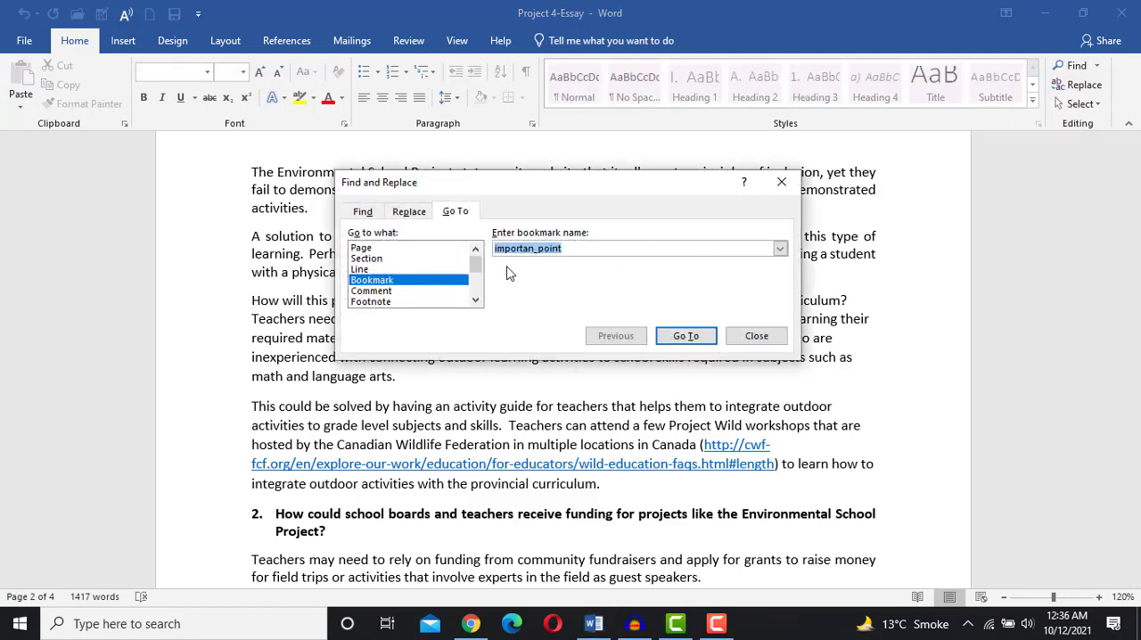
{"action": "left_click", "coordinate": [686, 337]}
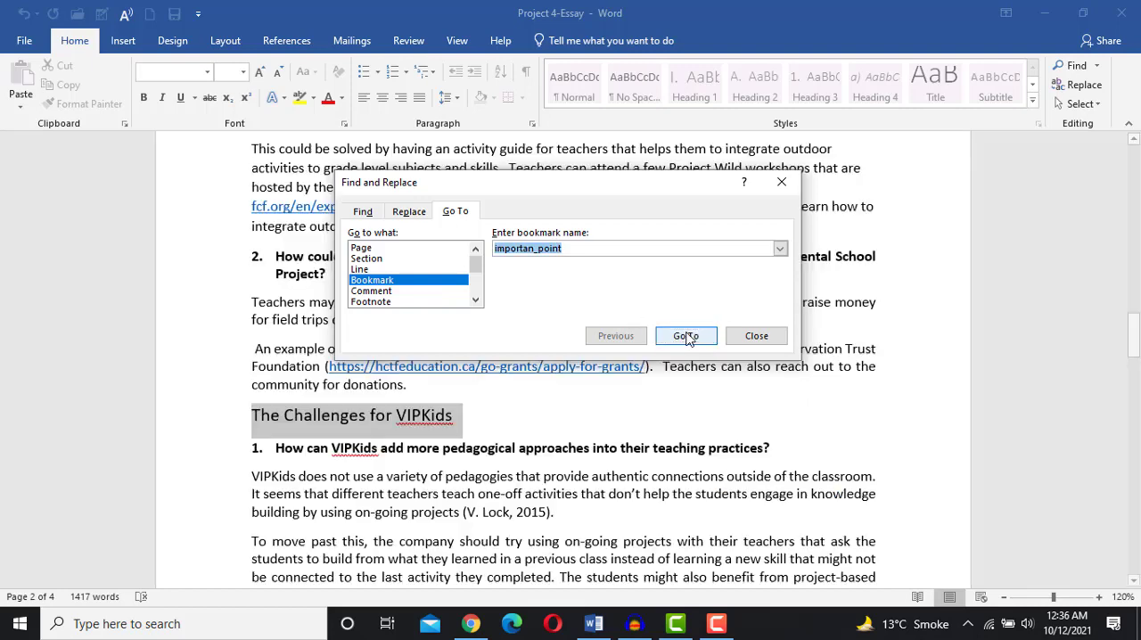
{"action": "left_click", "coordinate": [748, 343]}
{"action": "left_click", "coordinate": [746, 347]}
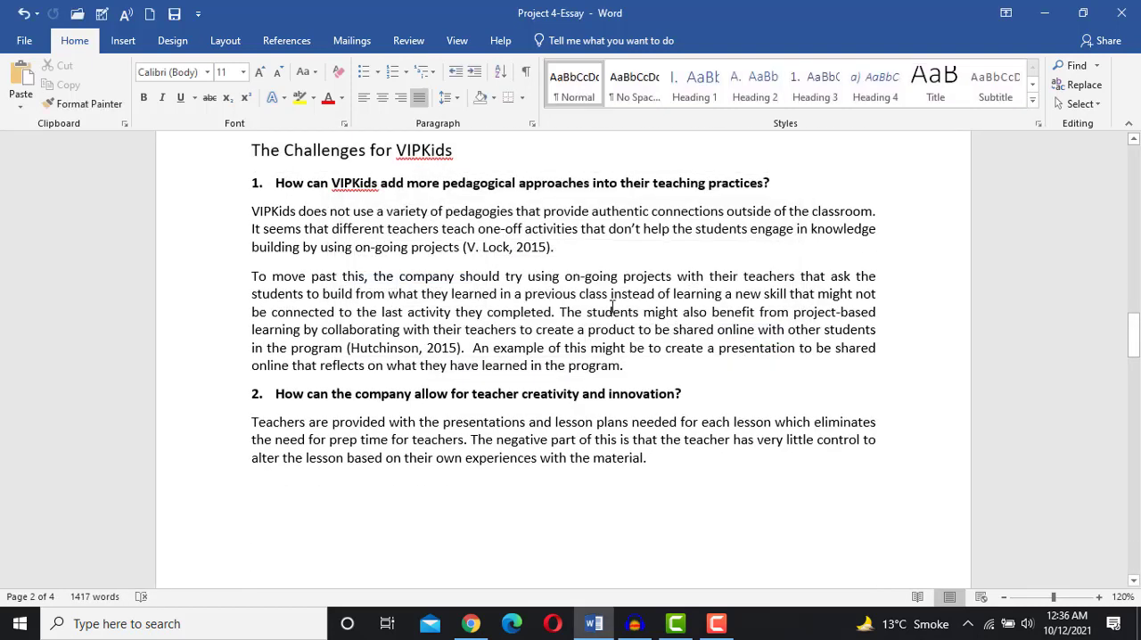
- Delete the paragraph beginning "VIPKids does not use a variety of pedagogies" under the first VIPKids question
{"action": "scroll", "coordinate": [585, 299], "scroll_direction": "up", "scroll_amount": 3}
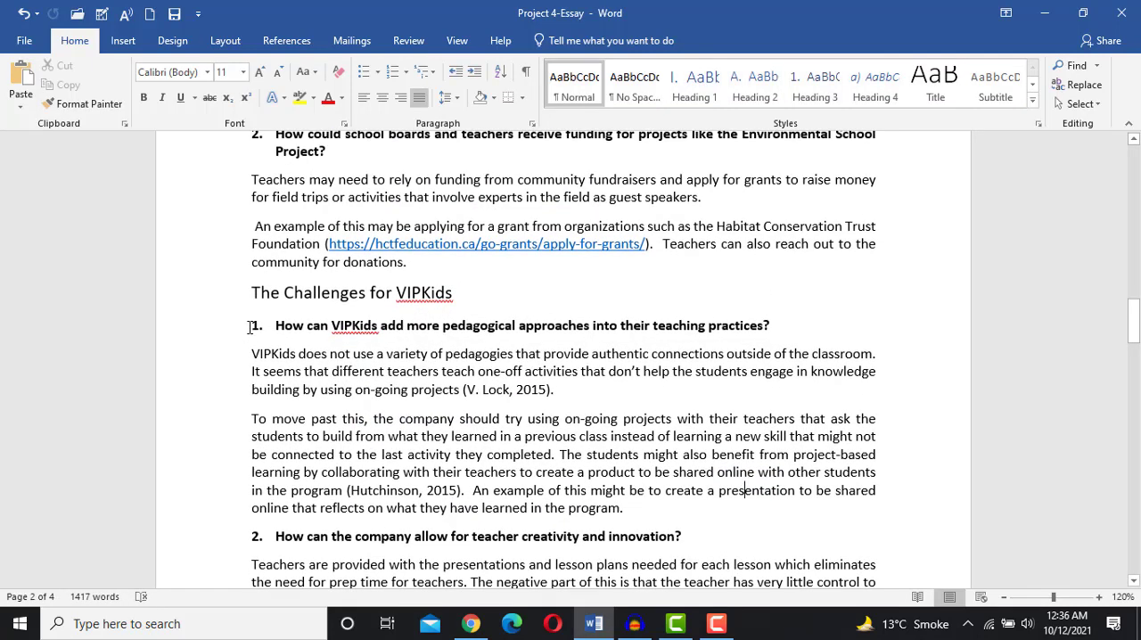
{"action": "left_click_drag", "start_coordinate": [251, 354], "coordinate": [555, 389]}
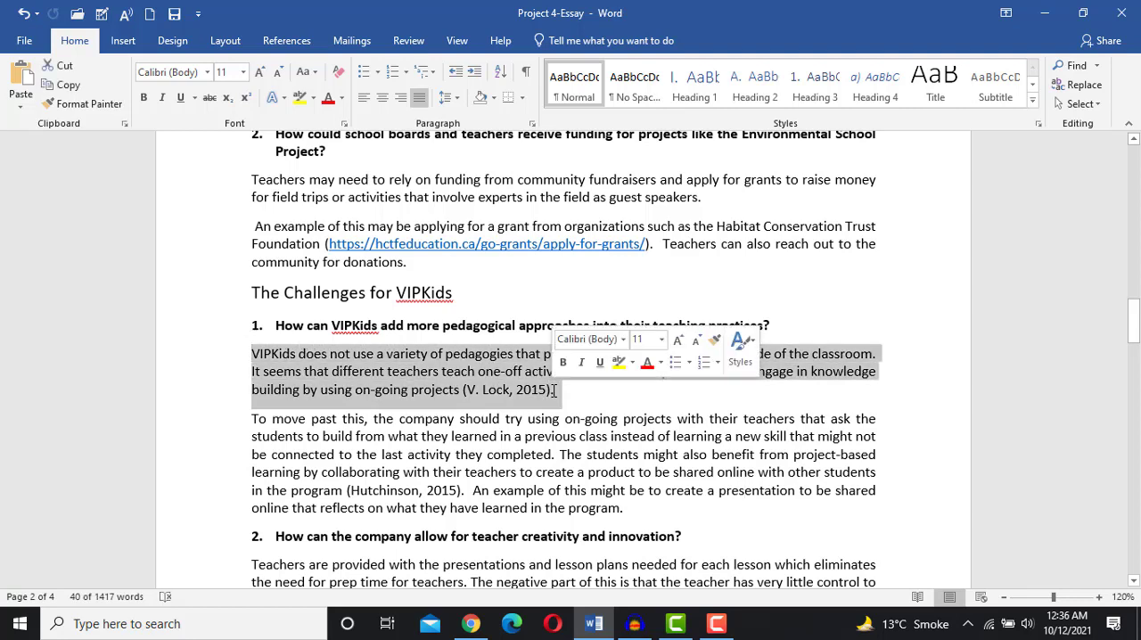
{"action": "key", "text": "Delete"}
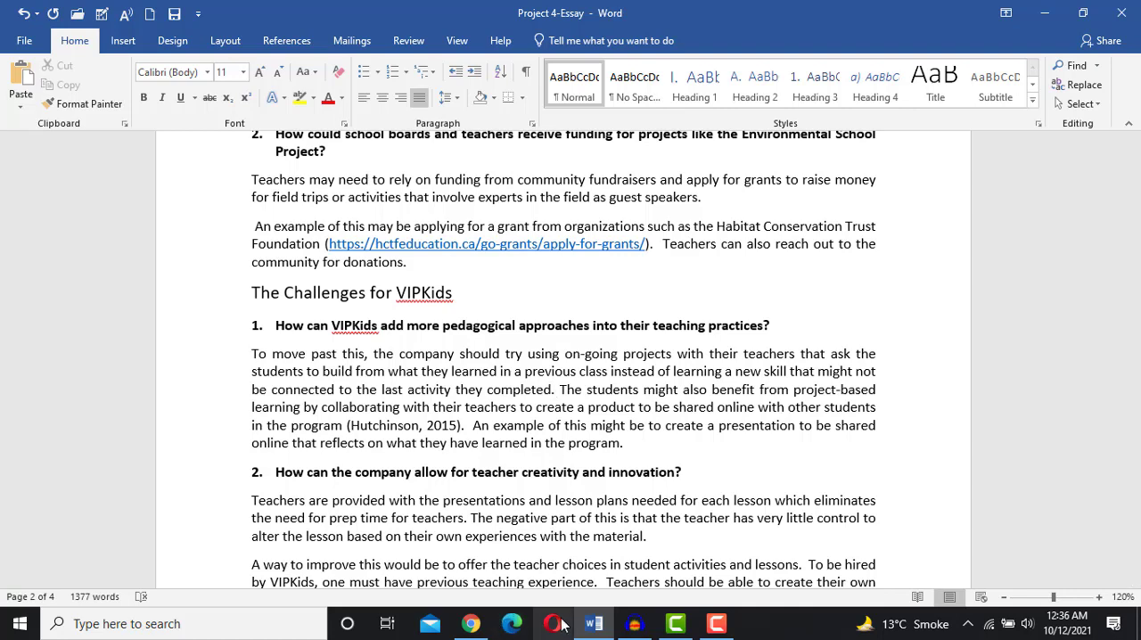
- Switch to the browser to check the MO-100 skills list, then return to the document
{"action": "left_click", "coordinate": [488, 629]}
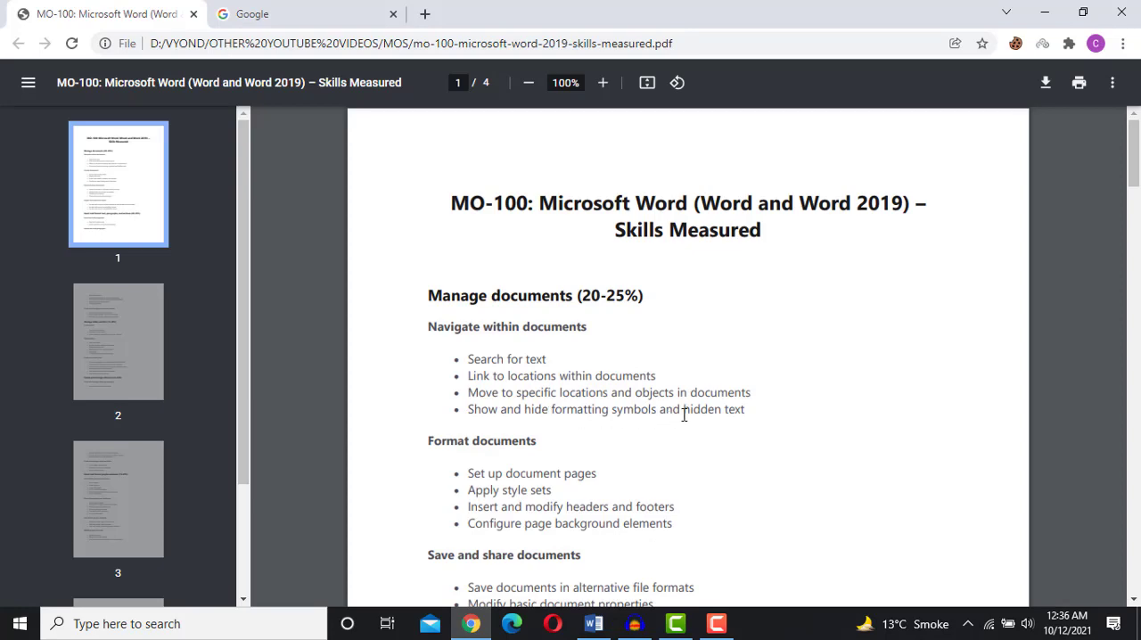
{"action": "left_click", "coordinate": [593, 624]}
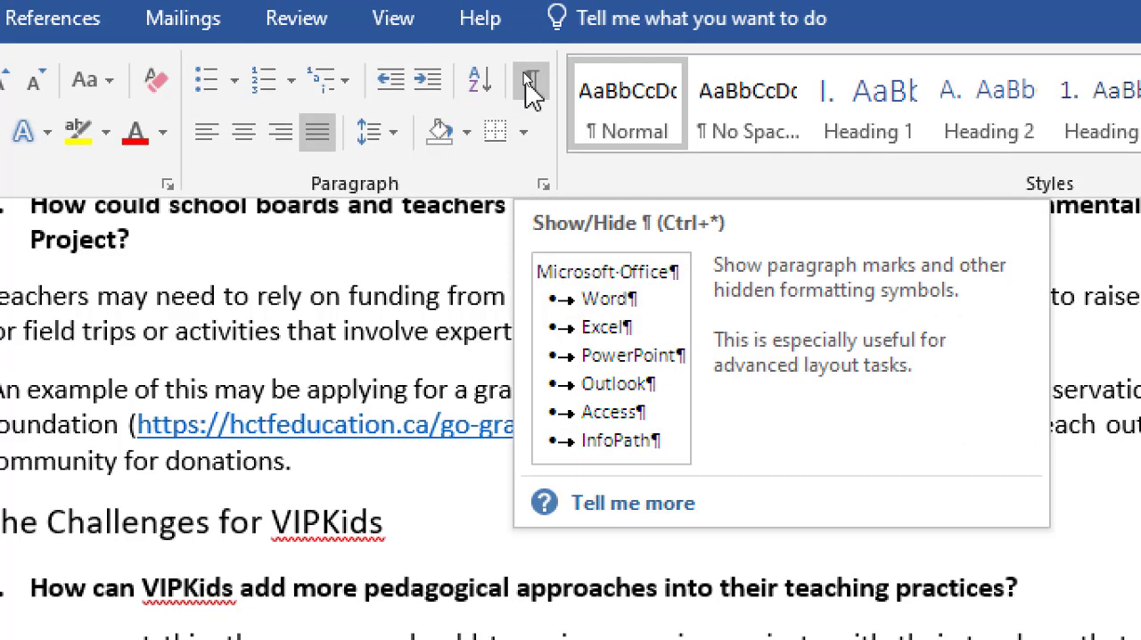
- Show formatting marks, then hide them again after checking the skills list in the browser
{"action": "left_click", "coordinate": [531, 87]}
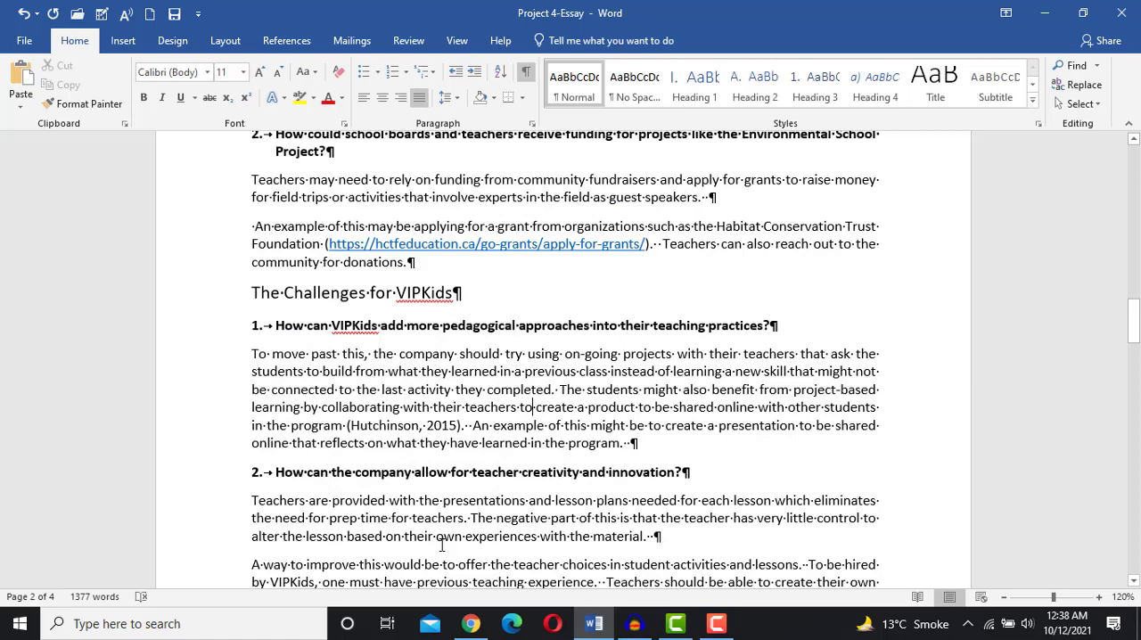
{"action": "left_click", "coordinate": [471, 623]}
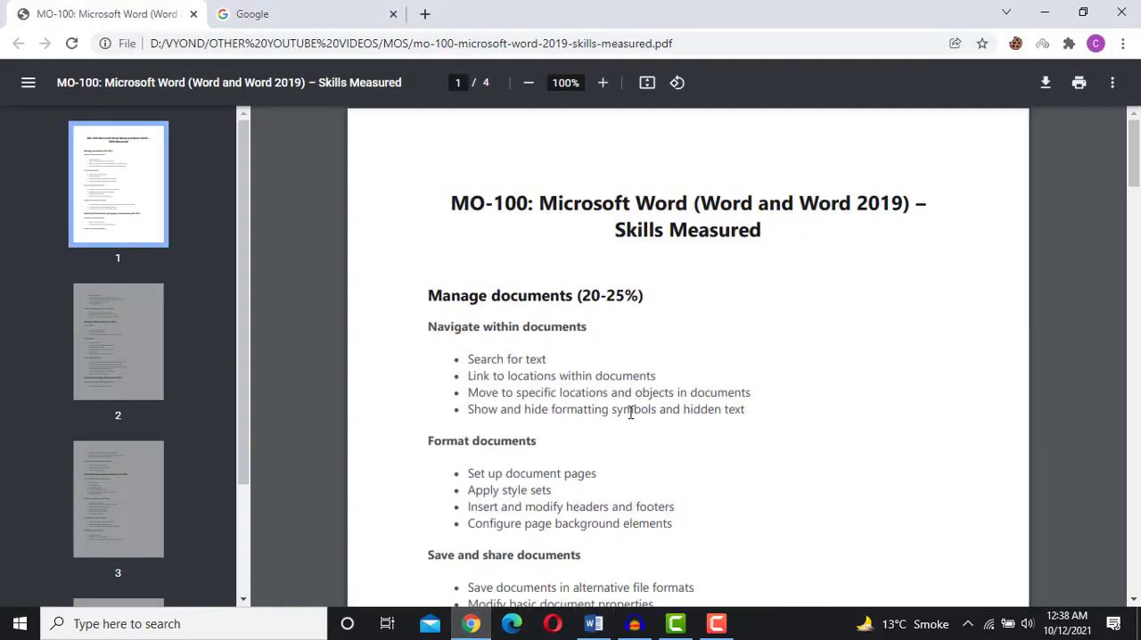
{"action": "left_click", "coordinate": [594, 623]}
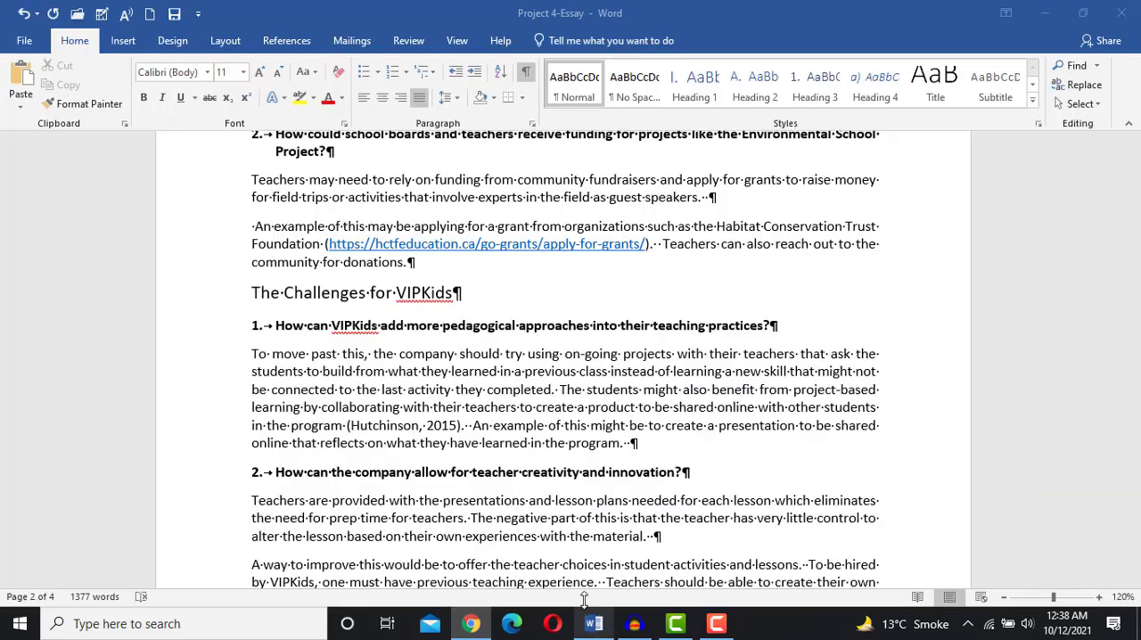
{"action": "left_click", "coordinate": [525, 71]}
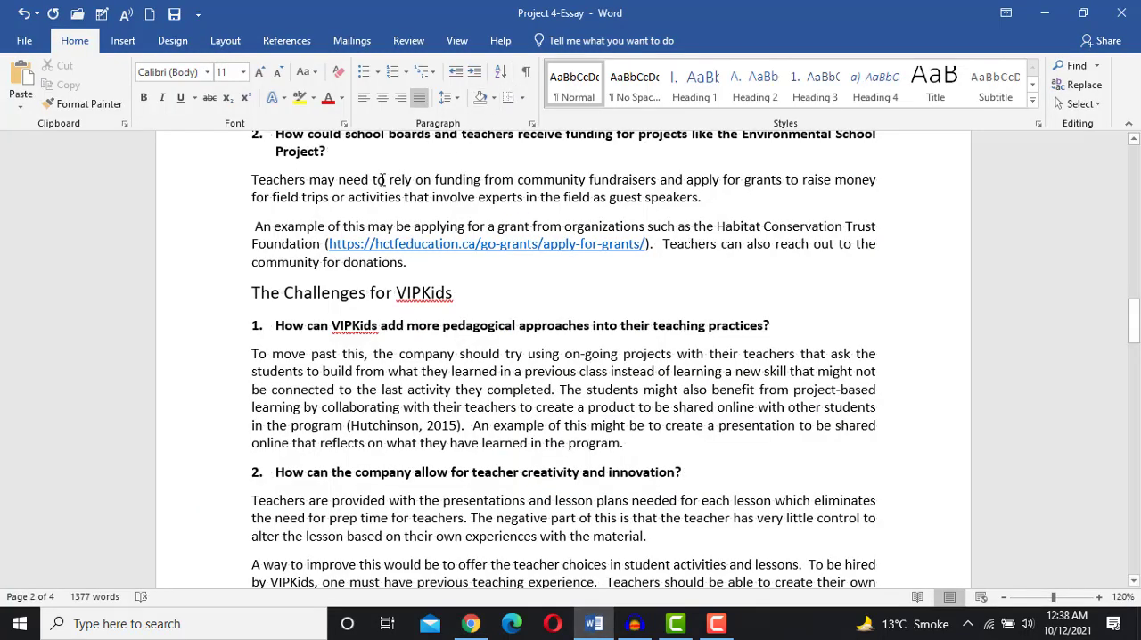
- Open Word Options to review the Display settings for formatting marks, then cancel
{"action": "left_click", "coordinate": [25, 49]}
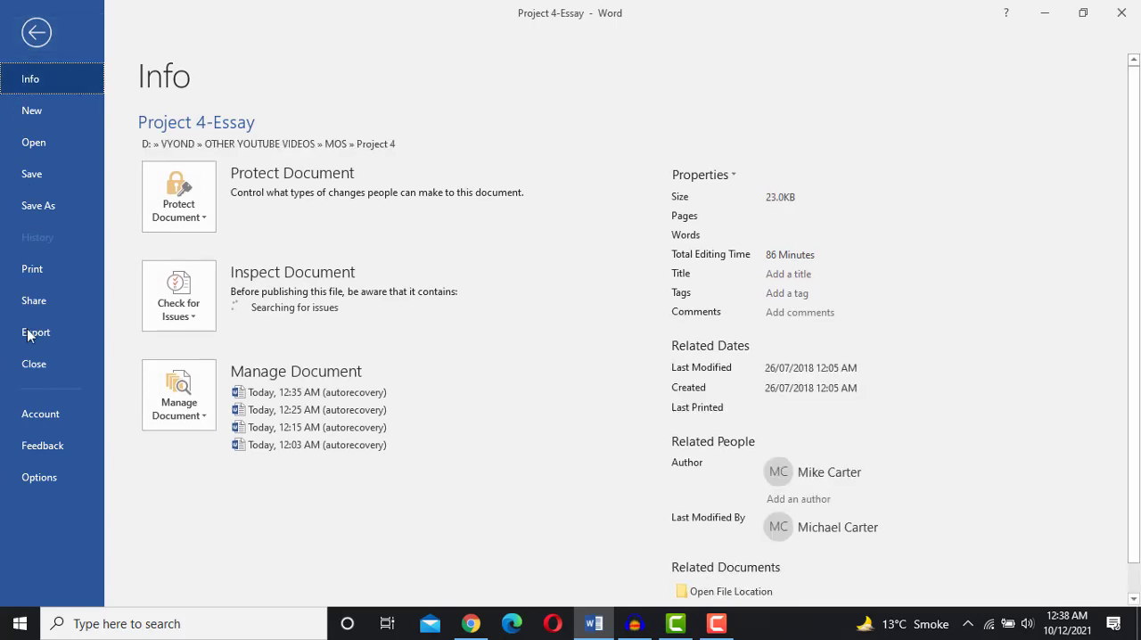
{"action": "left_click", "coordinate": [38, 477]}
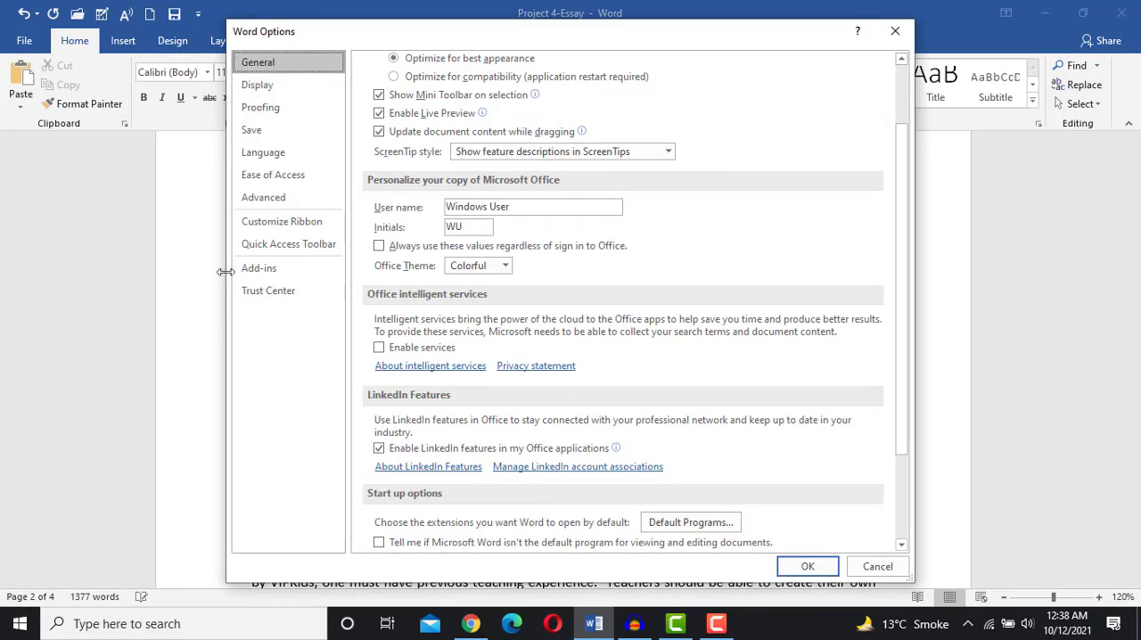
{"action": "left_click", "coordinate": [272, 93]}
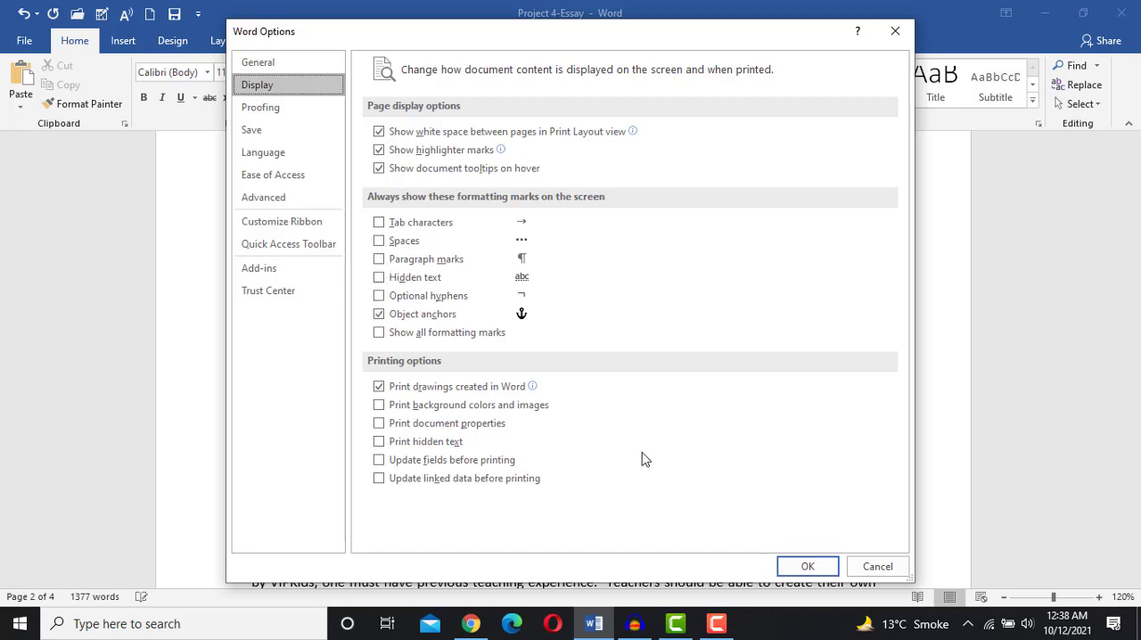
{"action": "left_click", "coordinate": [877, 566]}
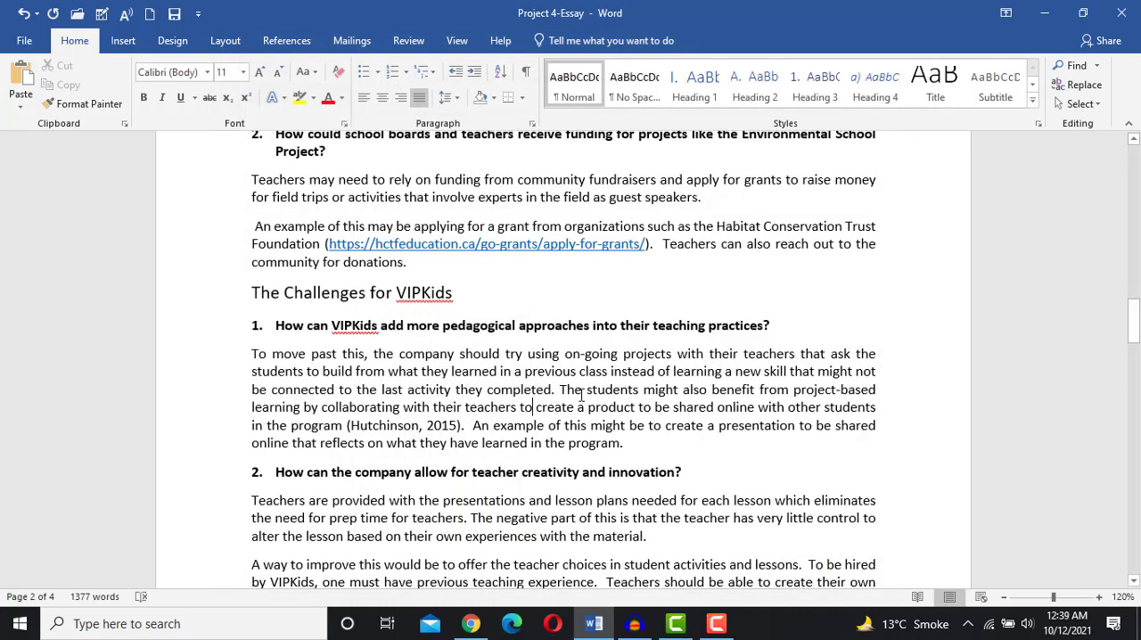
- Show formatting marks and switch to the MO-100 skills list in the browser
{"action": "left_click", "coordinate": [525, 74]}
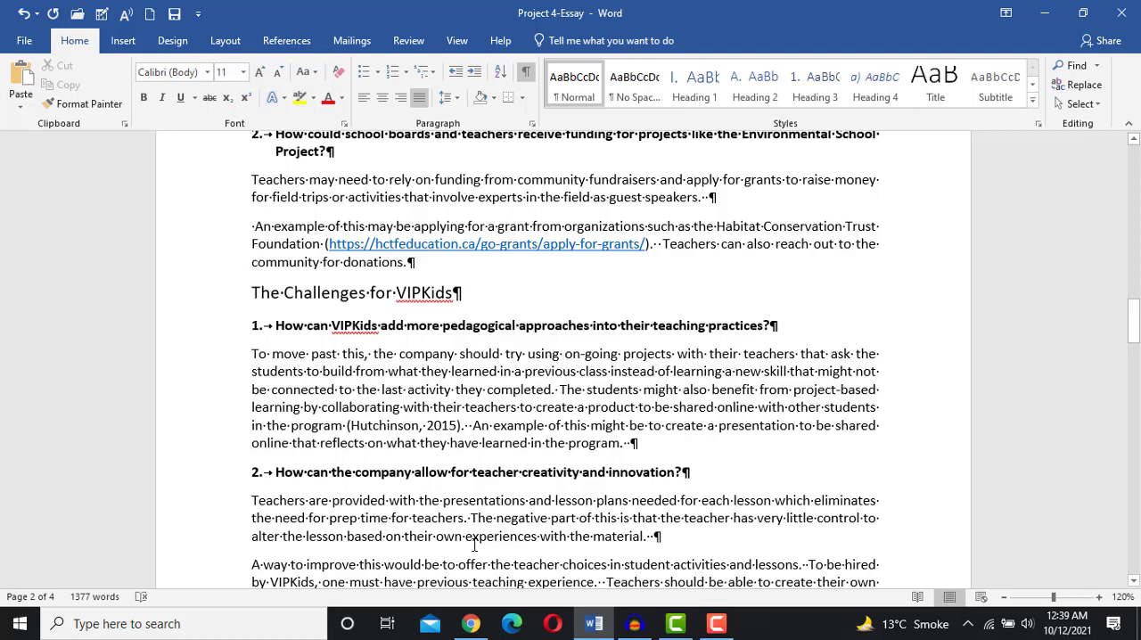
{"action": "left_click", "coordinate": [471, 624]}
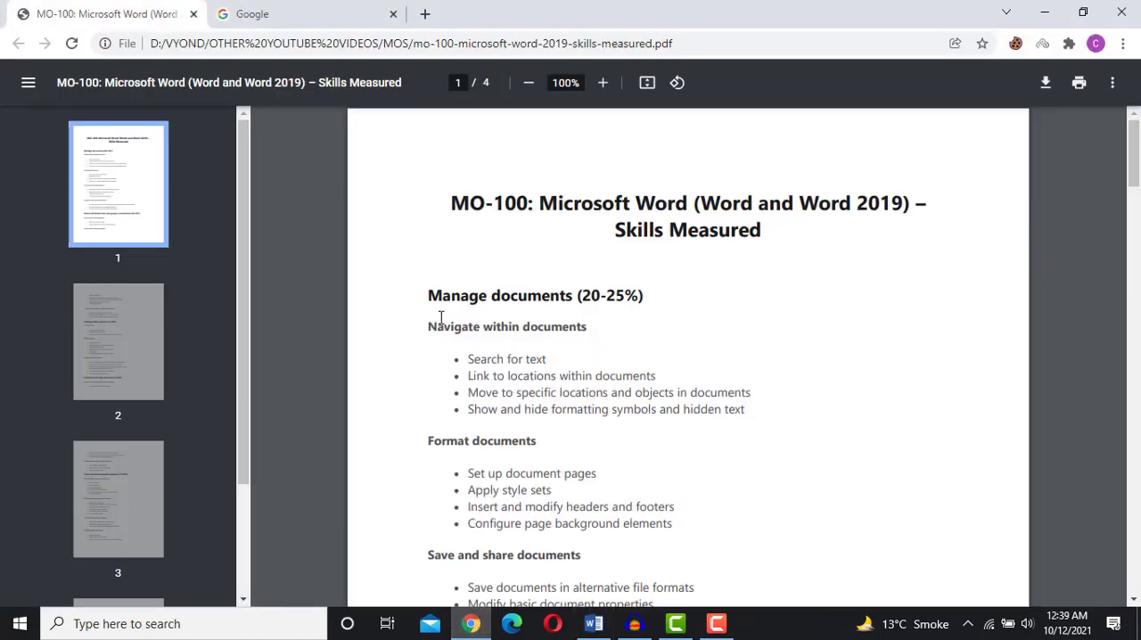